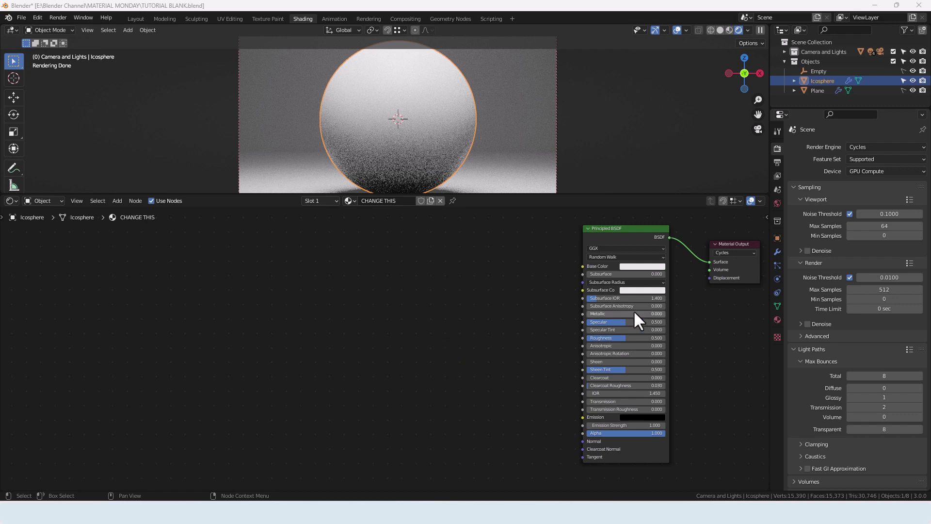
Step: Switch to the Layout workspace to see the icosphere, camera, four area lights and curved backdrop
click(139, 19)
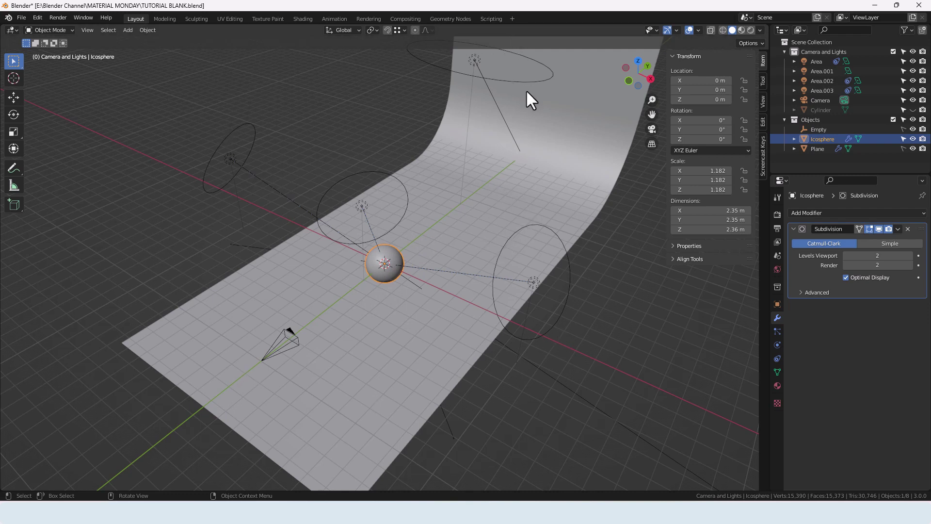
Step: Go back to the Shading workspace with the 'CHANGE THIS' material and Cycles preview
click(304, 19)
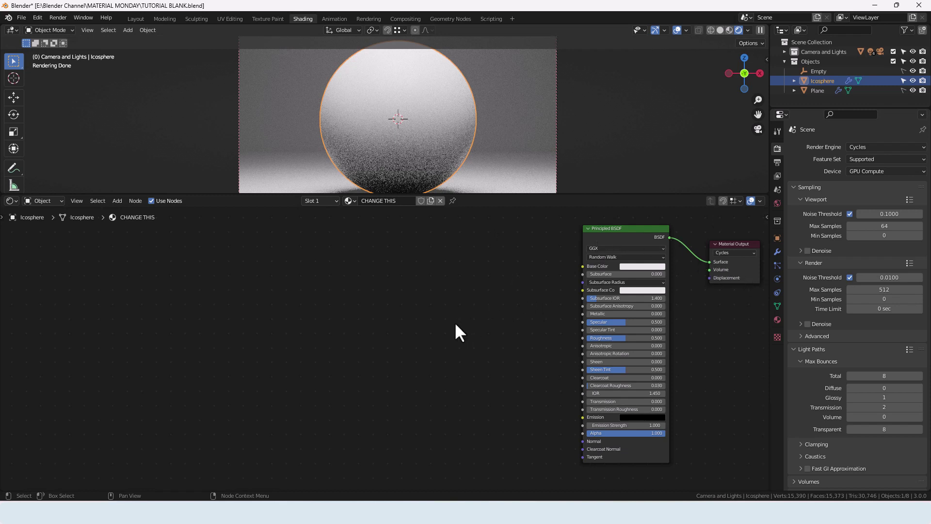
Step: Add a Texture Coordinate node left of the shader and wire its Object output into Base Color
key(shift+a)
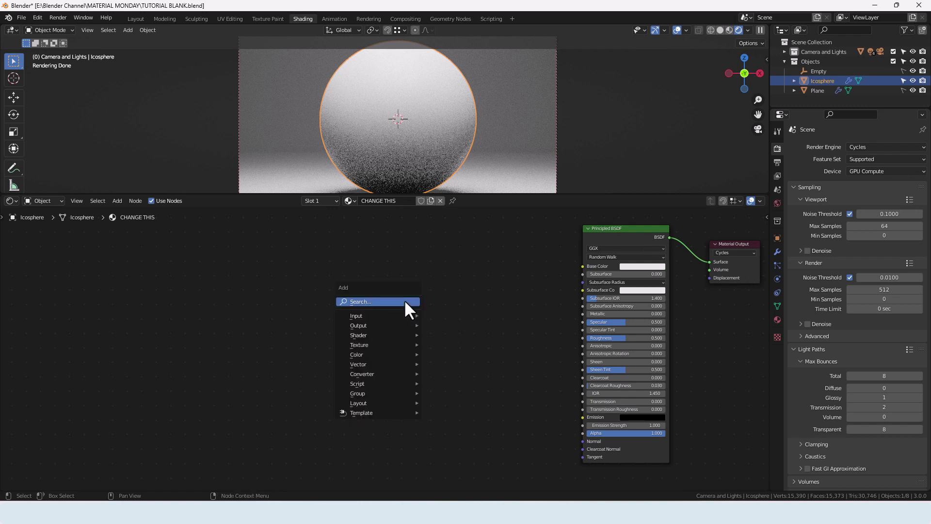
click(405, 300)
text(TEXT)
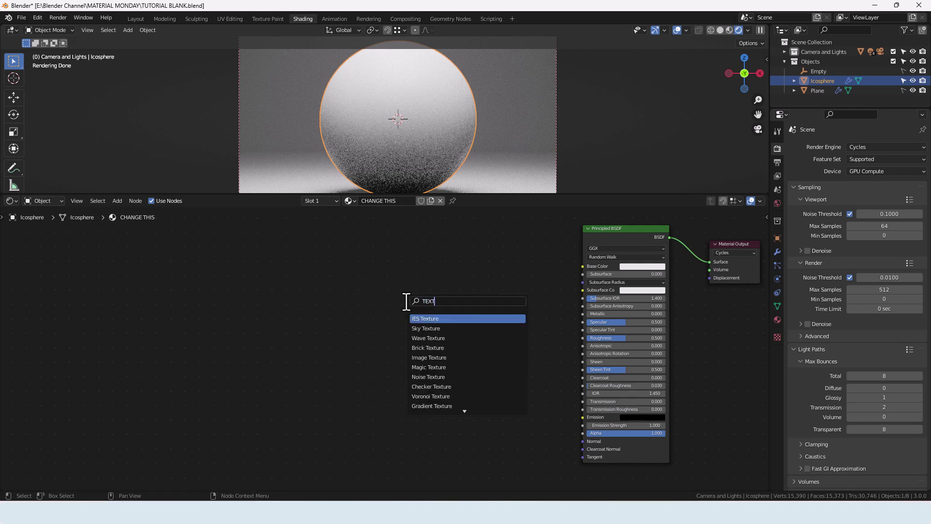
text(URE C)
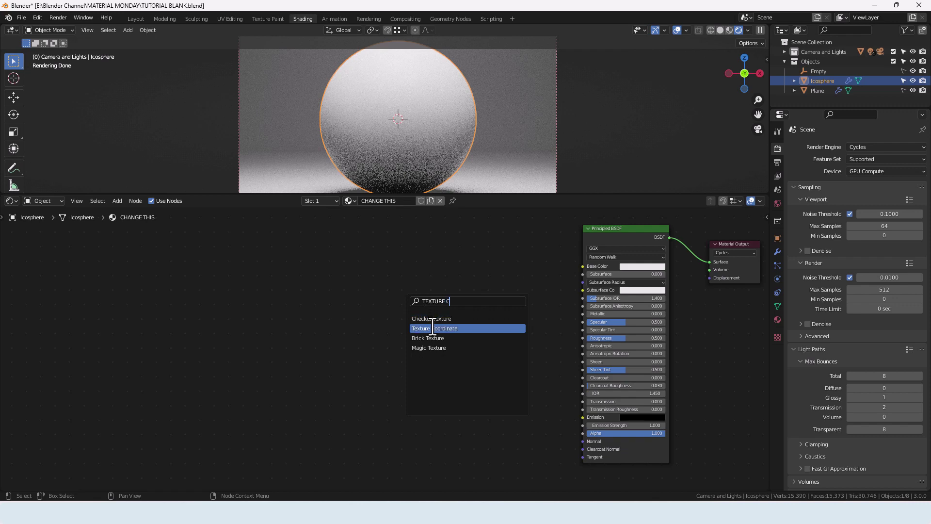
click(433, 329)
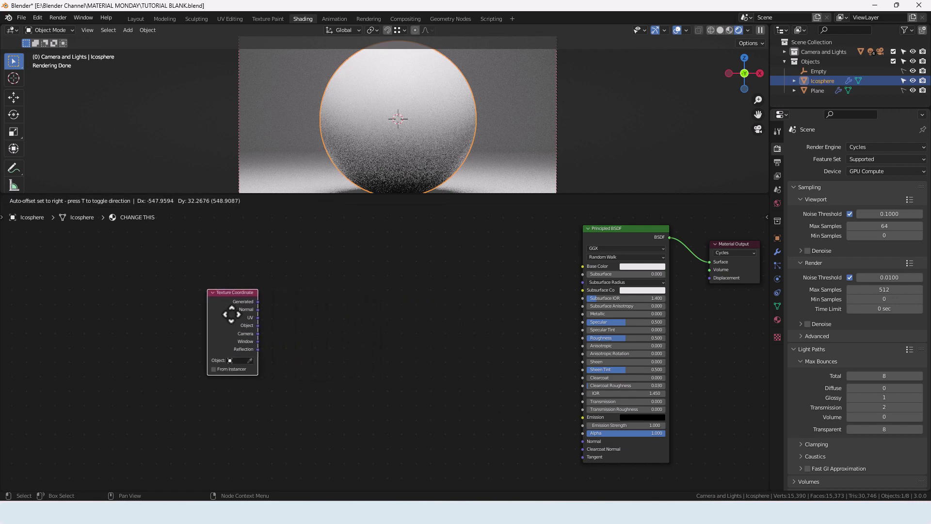
click(234, 332)
drag(244, 333, 581, 267)
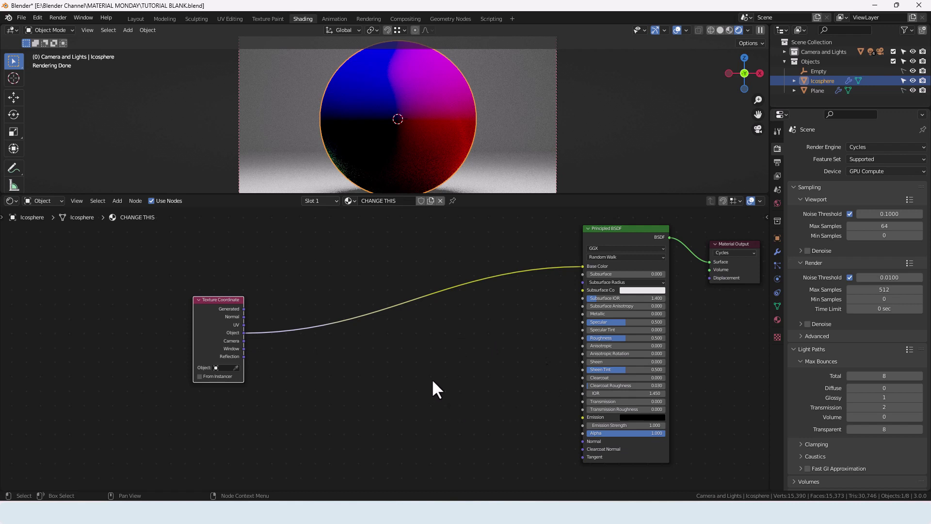
Step: Insert a Voronoi Texture node into the Object-to-Base Color link
key(shift+a)
click(440, 340)
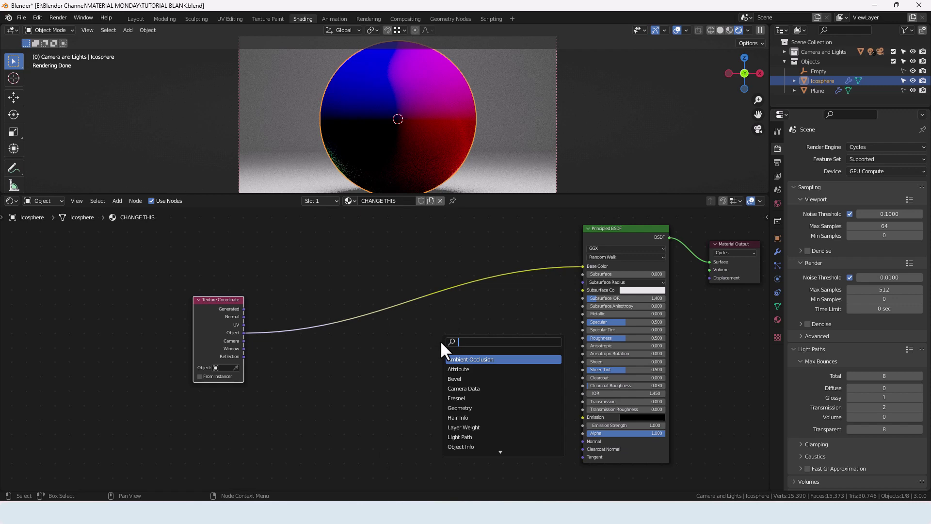
text(voro)
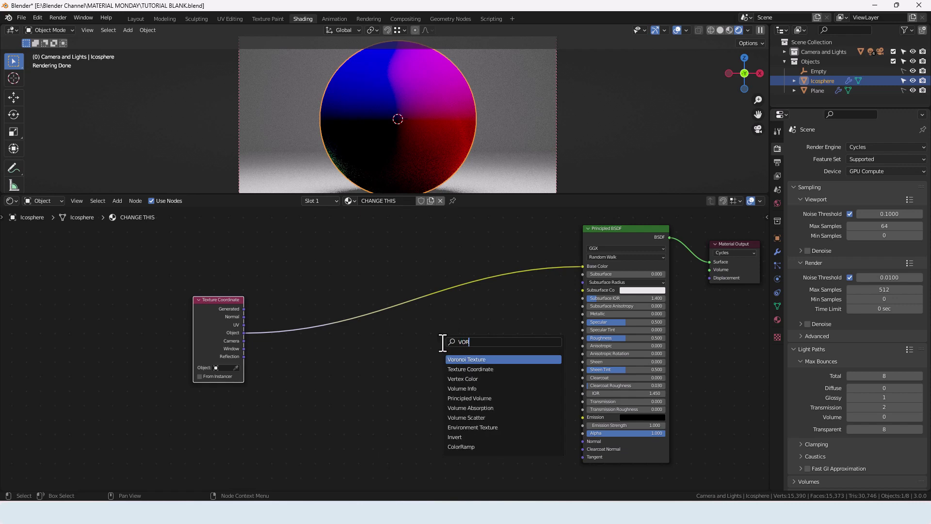
key(Return)
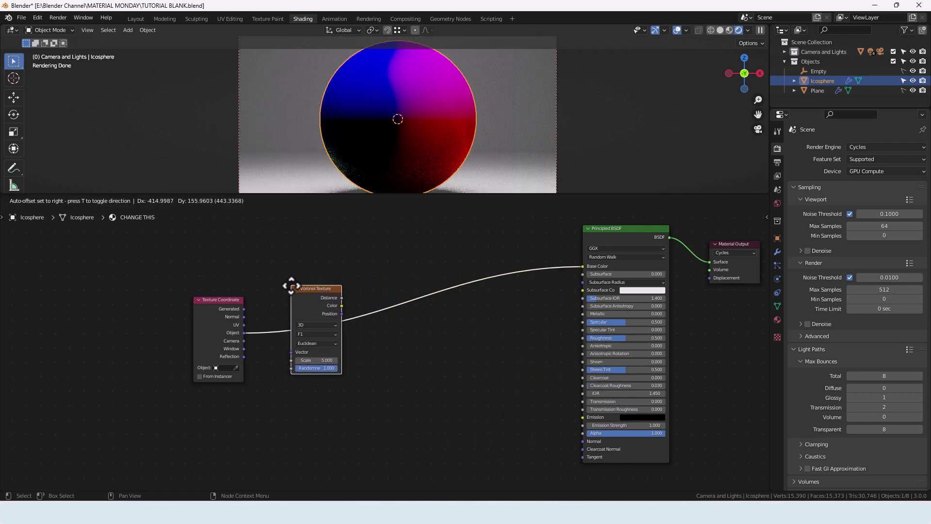
click(292, 287)
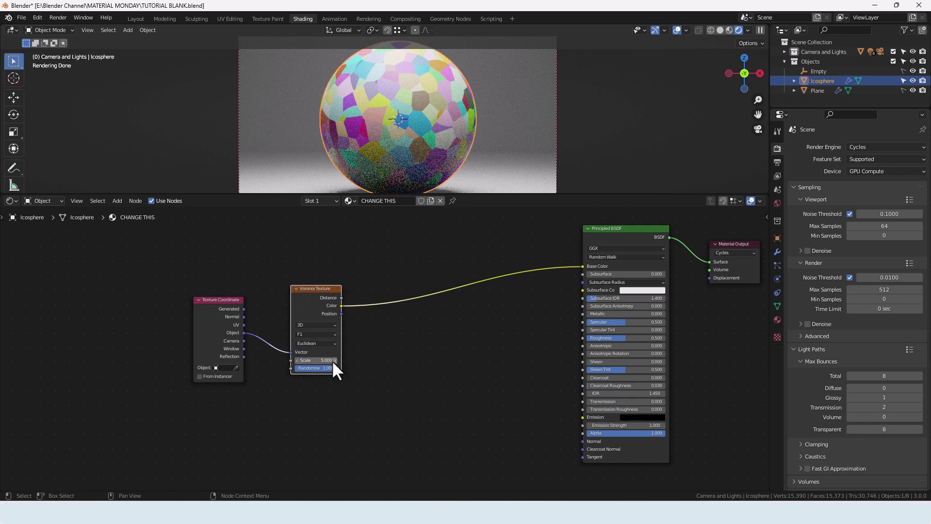
Step: Set the Voronoi to Smooth F1 with Smoothness 0.25 and feed its Distance into Base Color
click(318, 334)
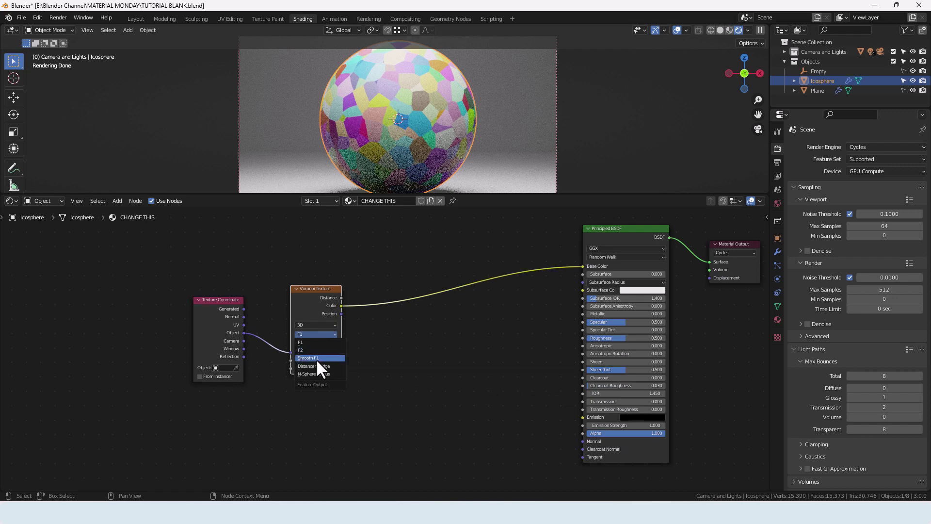
click(316, 359)
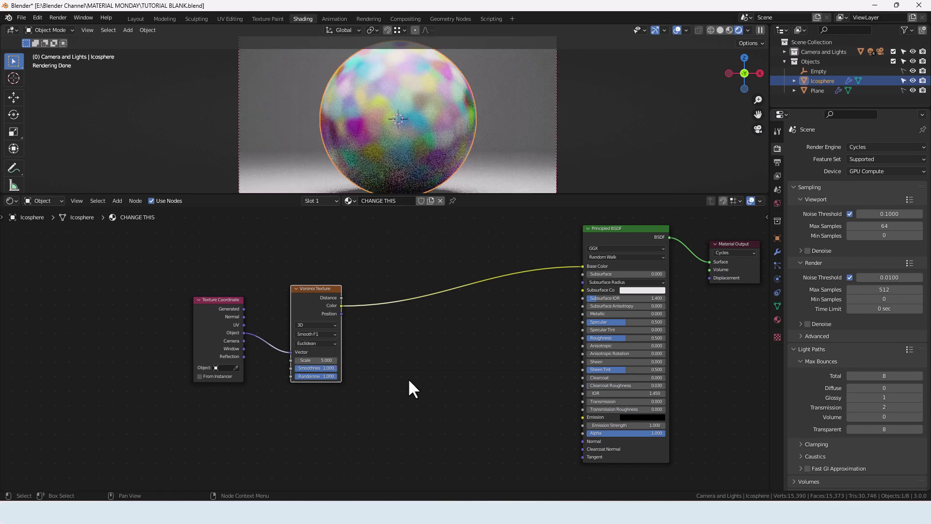
click(328, 368)
text(.25)
key(Return)
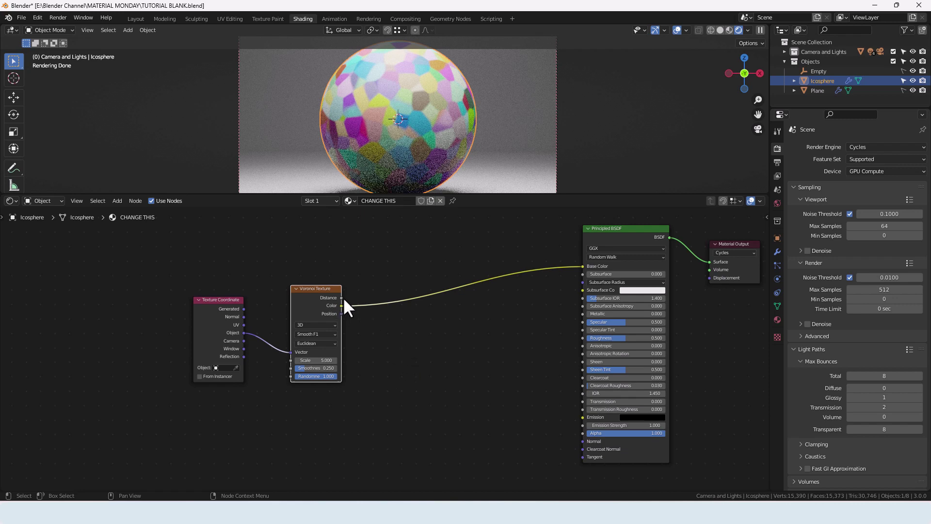
drag(342, 298, 586, 266)
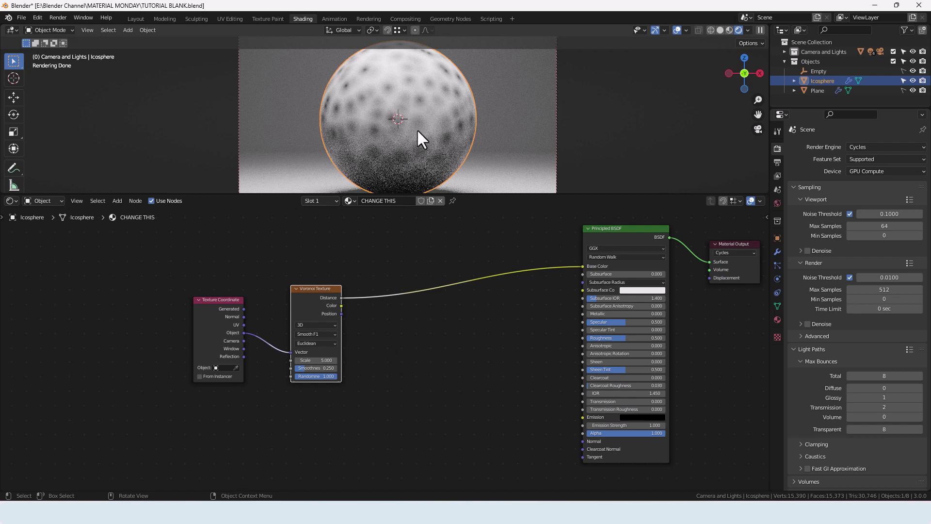
Step: Drop a ColorRamp node onto the Distance-to-Base Color link and bring it into view
key(shift+a)
text(co)
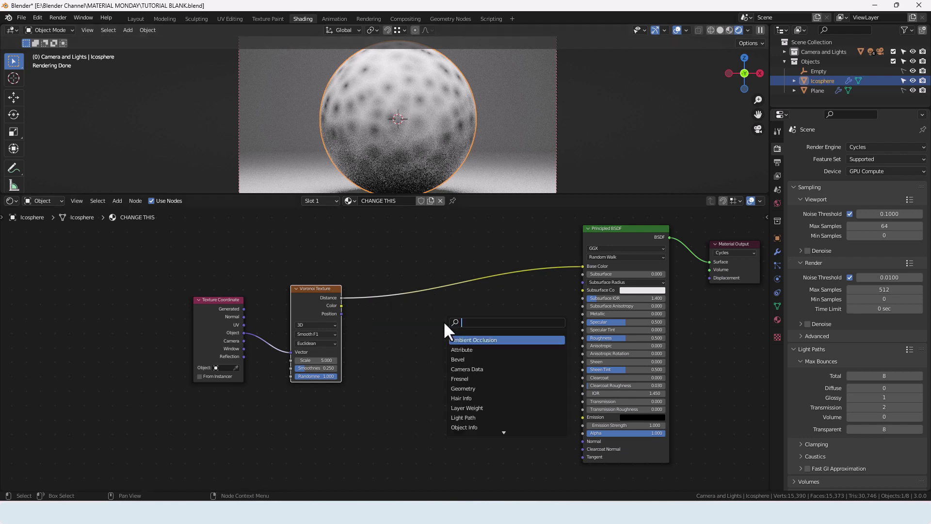
text(l)
key(Return)
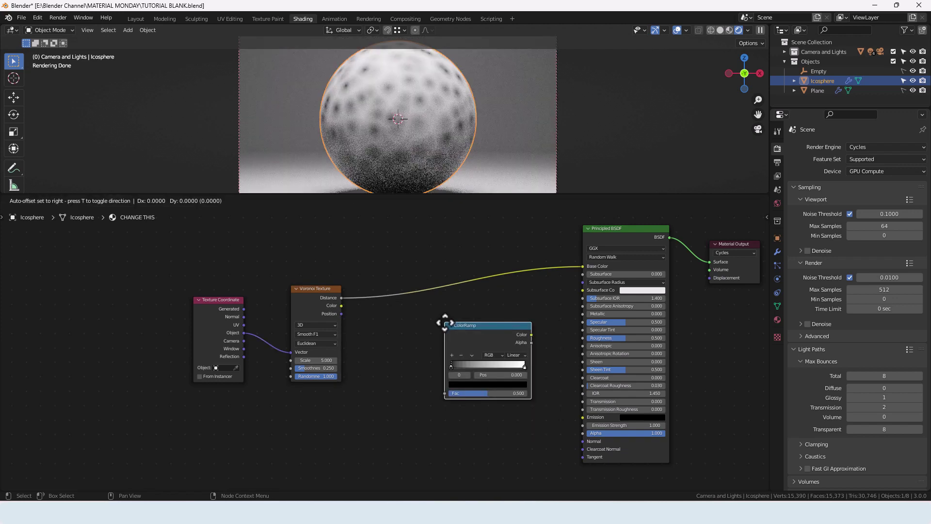
click(378, 263)
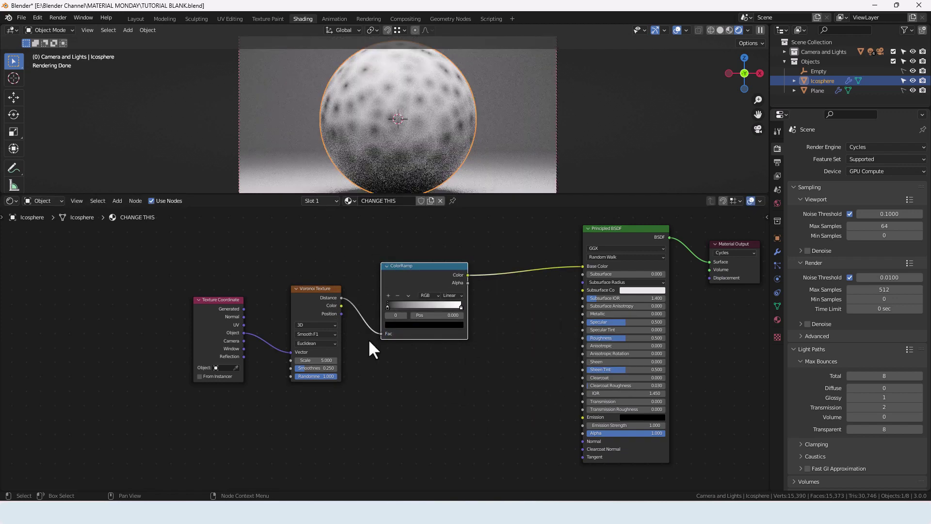
scroll(368, 338, up, 4)
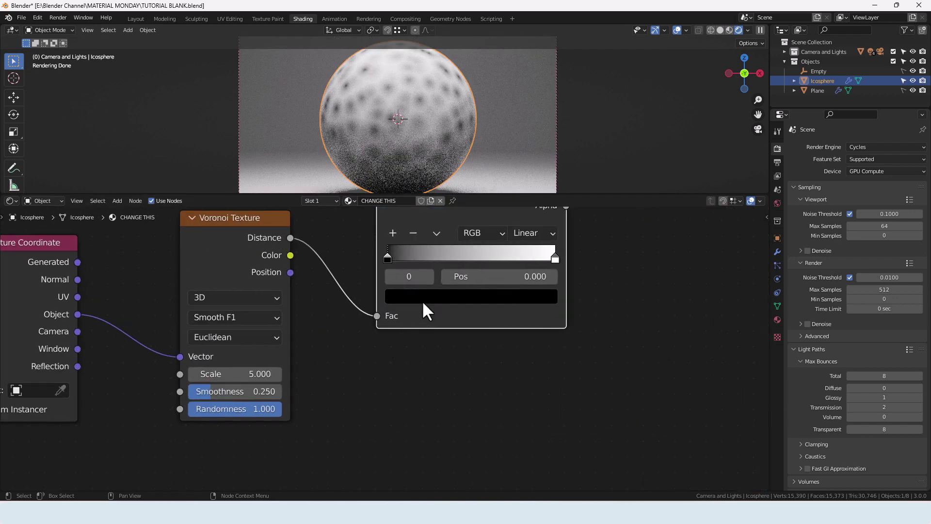
scroll(422, 301, up, 1)
middle_drag(428, 285, 402, 341)
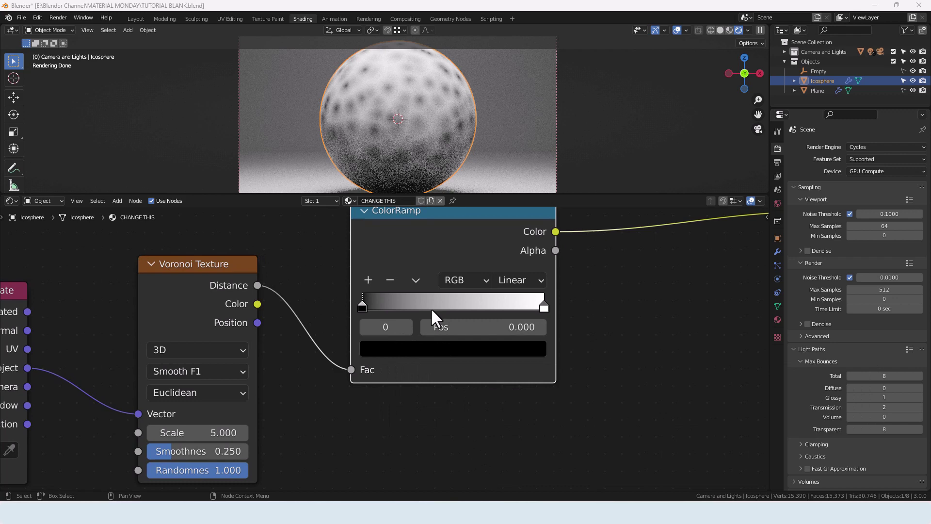
Step: Add three colour stops to the ramp and make the first stop white
click(367, 279)
click(367, 280)
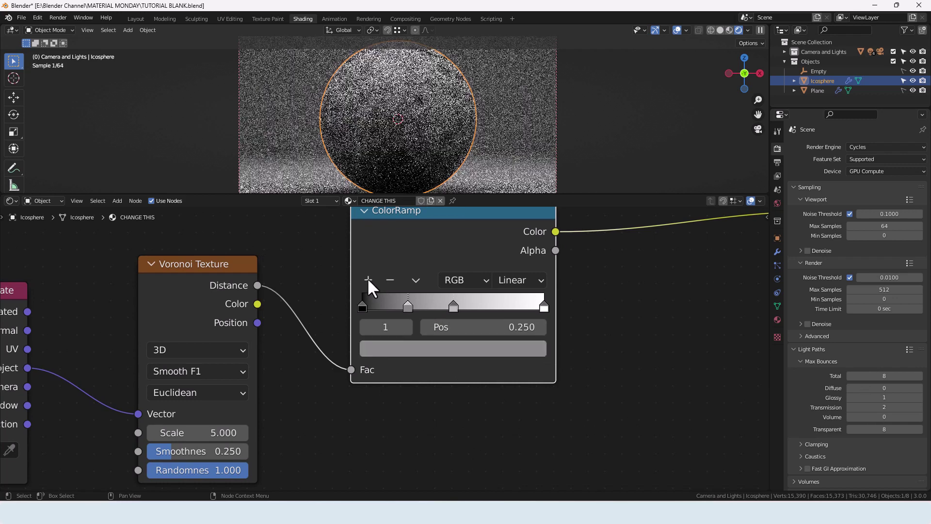
click(368, 279)
click(368, 280)
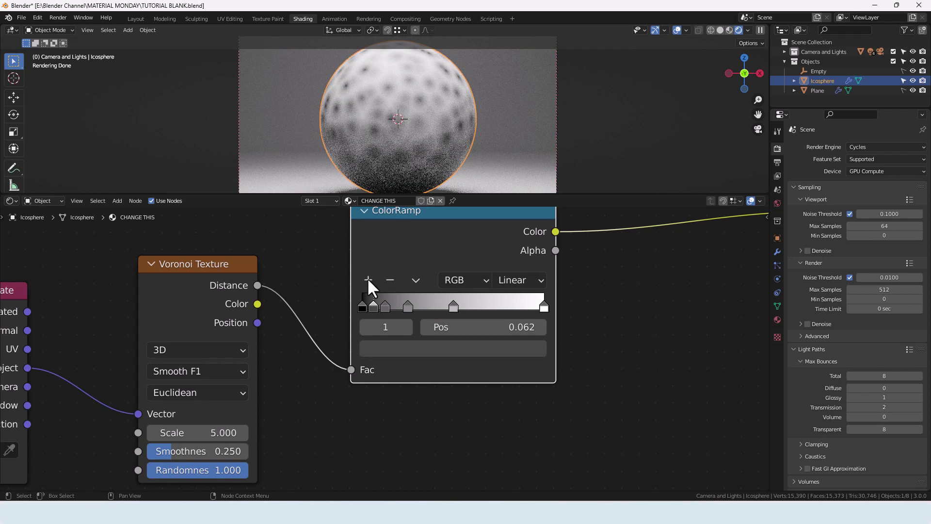
click(362, 305)
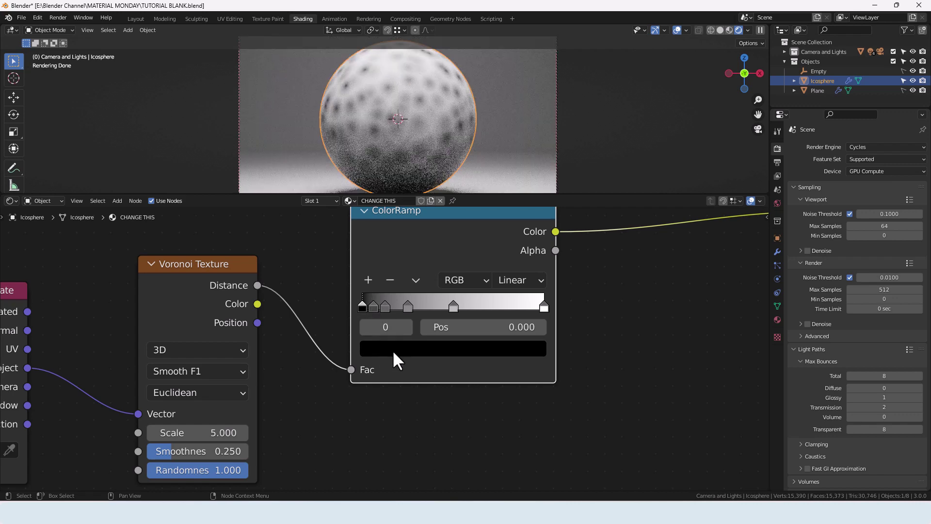
click(393, 349)
drag(391, 306, 485, 305)
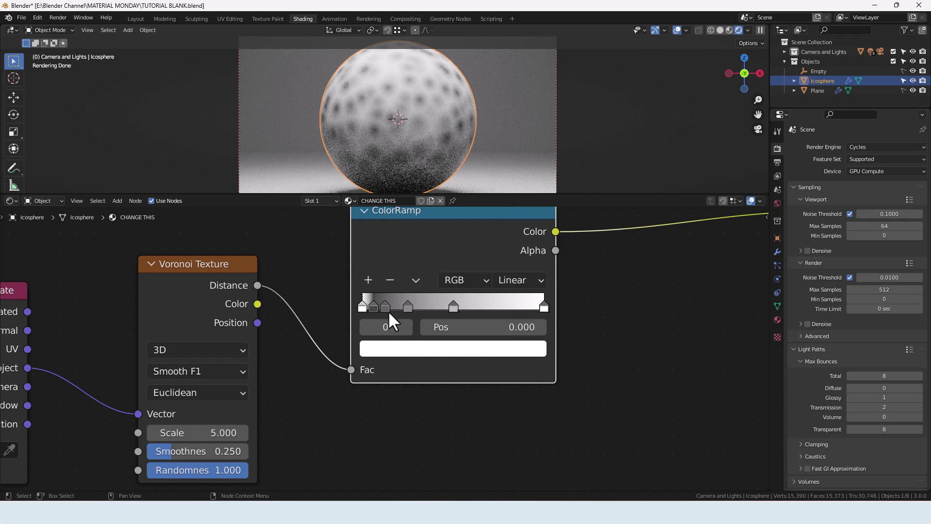
Step: Give the second stop a brightness of 0.45 and move it to position 0.1
click(374, 306)
click(404, 348)
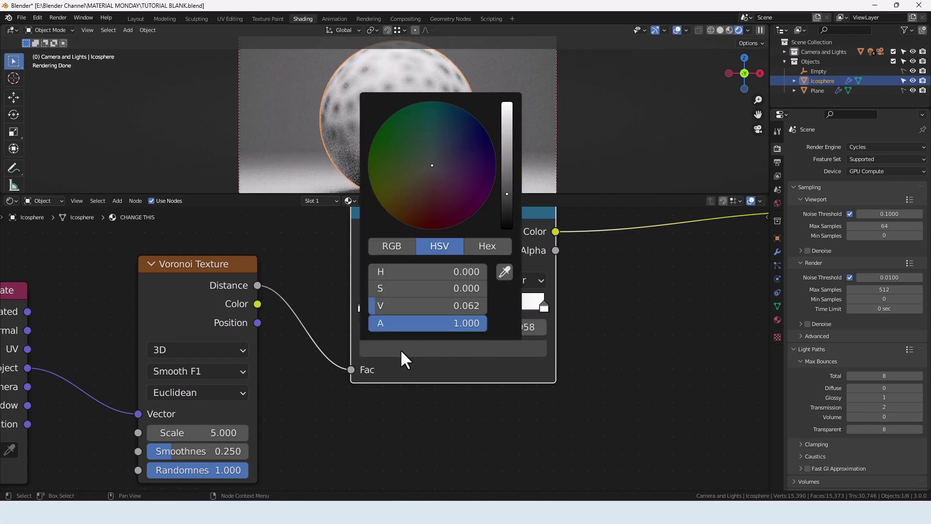
drag(421, 304, 465, 305)
click(415, 307)
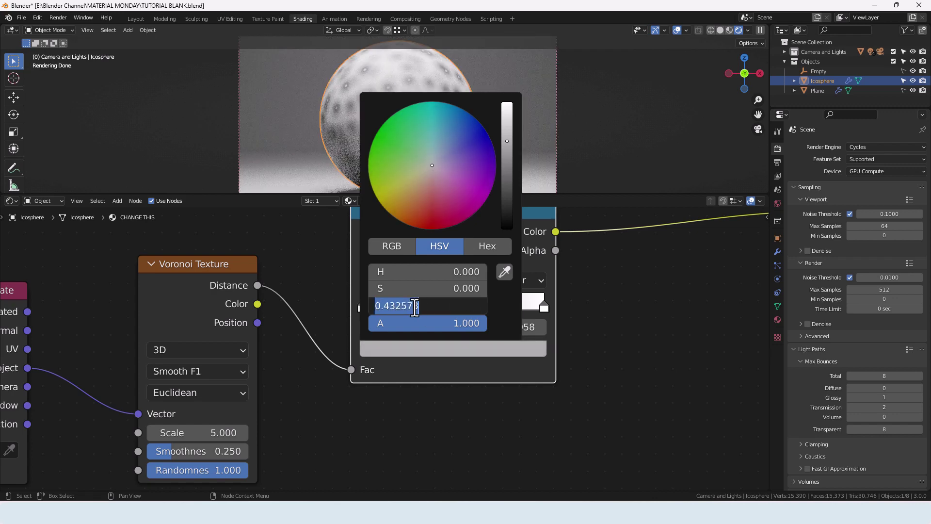
text(.45)
key(Return)
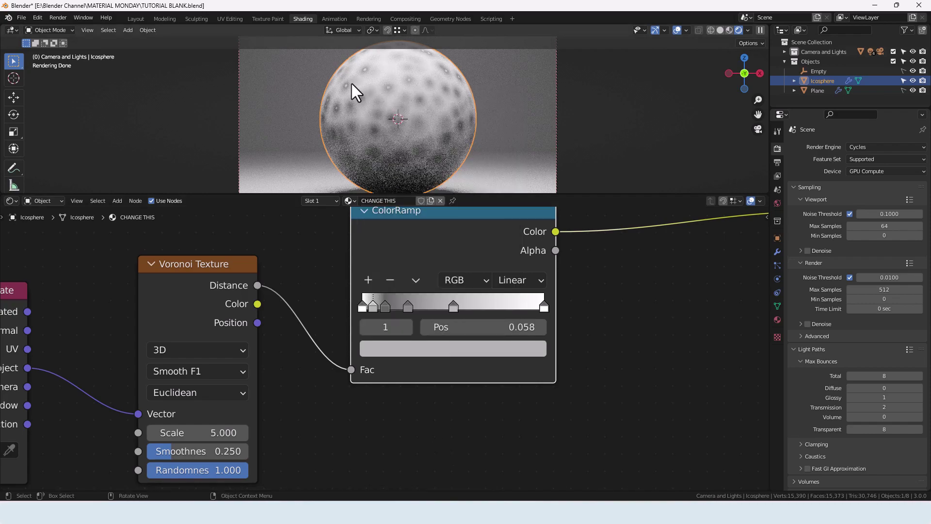
scroll(351, 82, up, 8)
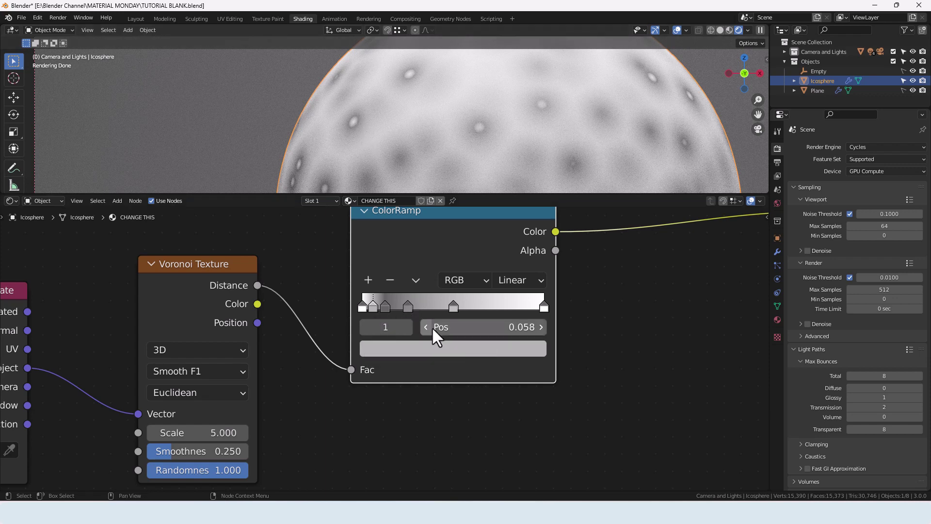
click(465, 327)
text(0.1)
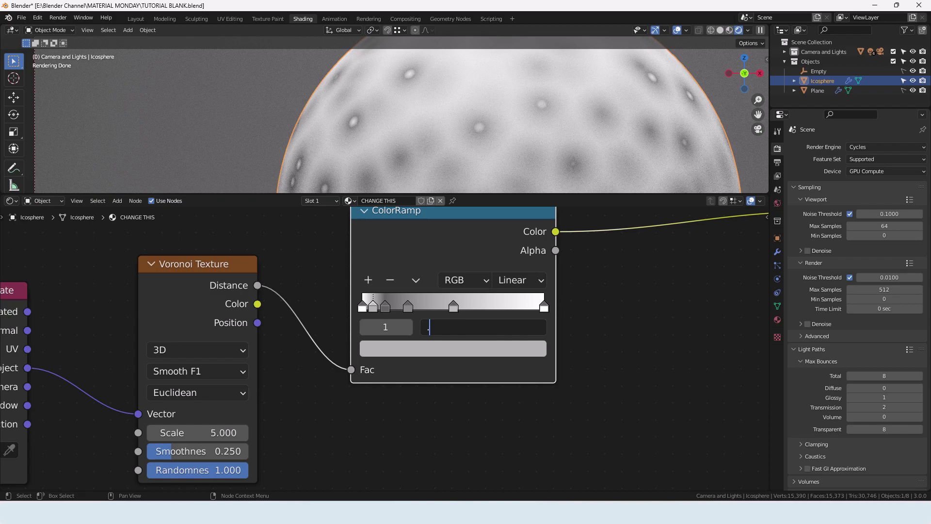
key(Return)
Step: Move the first ramp stop to position 0.050
click(365, 327)
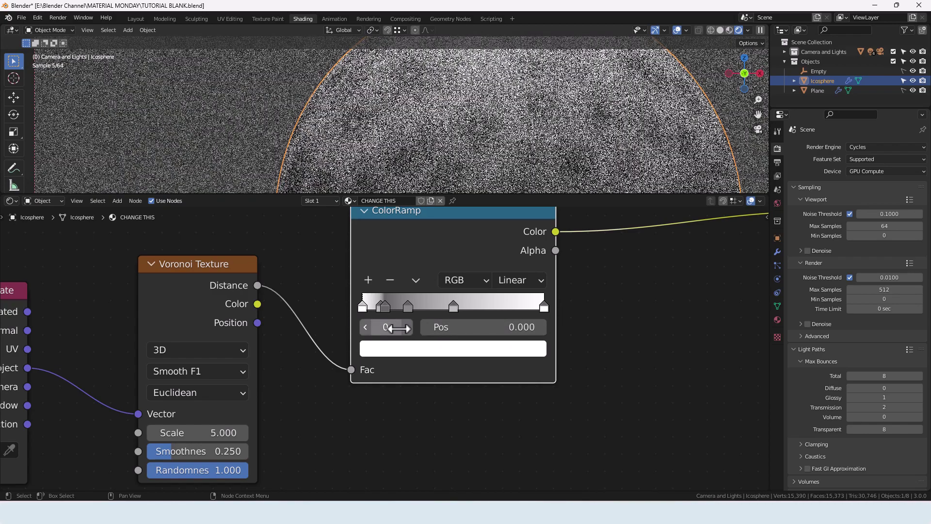
click(451, 327)
text(.05)
key(Return)
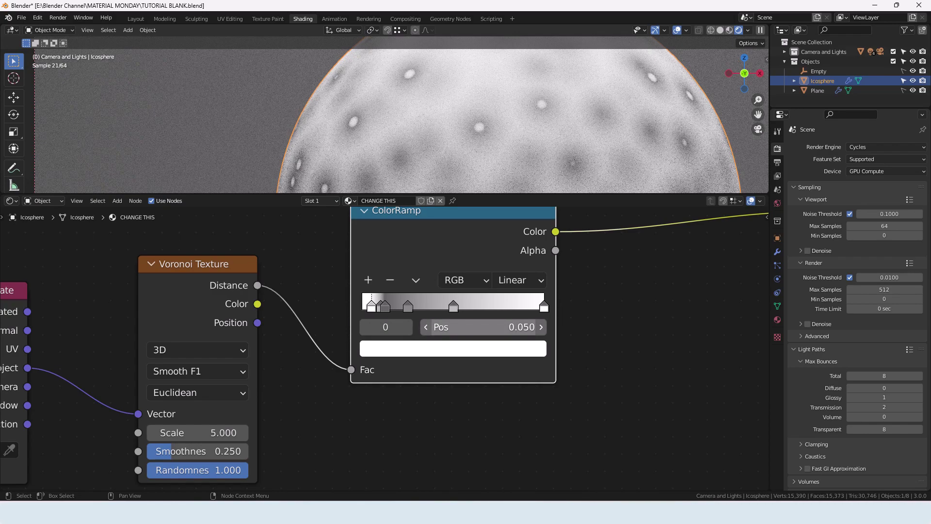
Step: Colour the ramp stop at 0.125 bright red and nudge it right
click(385, 307)
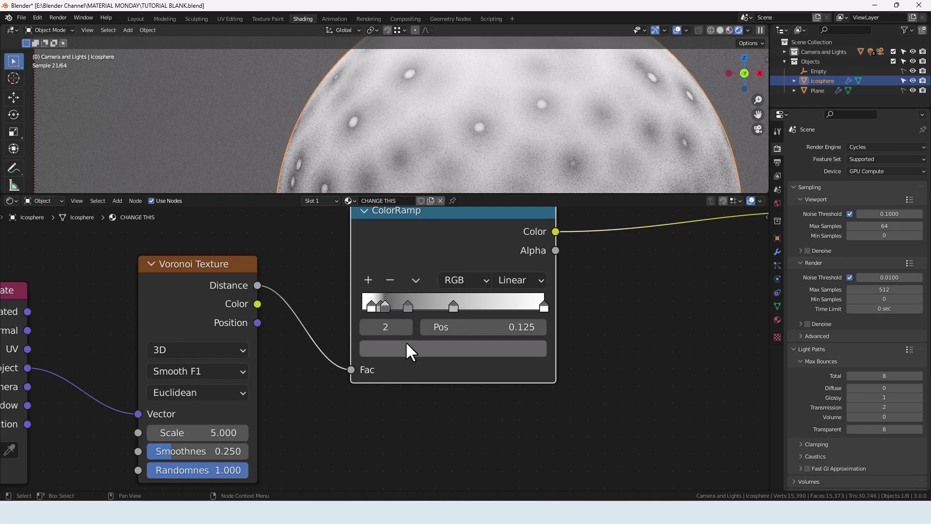
click(406, 345)
drag(394, 305, 485, 288)
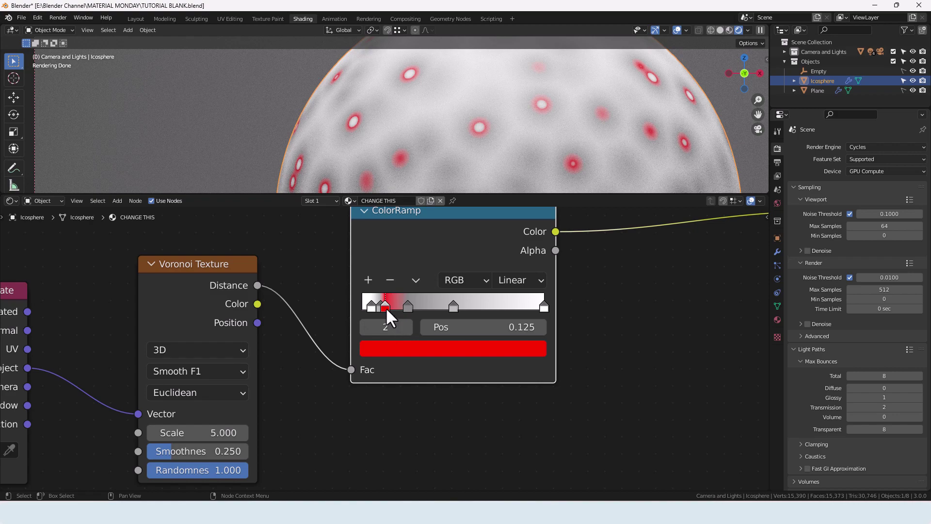
drag(385, 306, 394, 306)
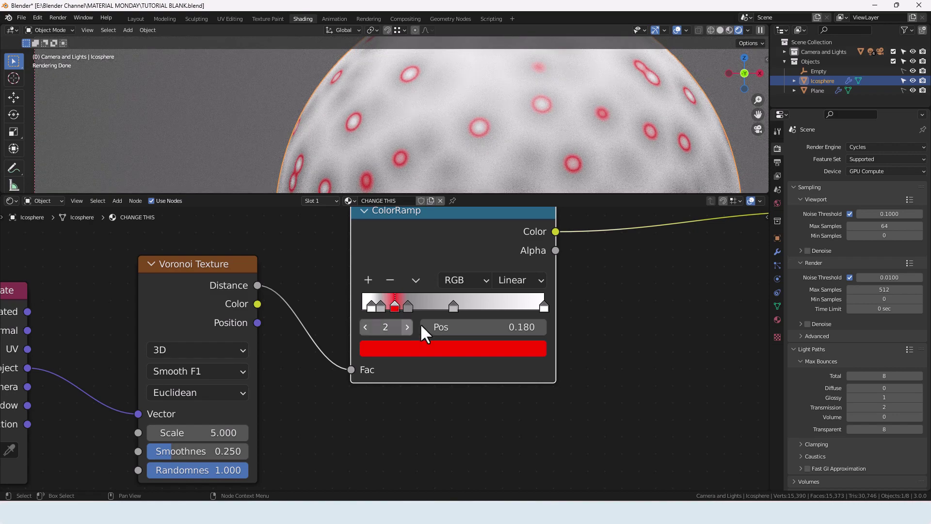
Step: Set the bright red stop's position to 0.175
click(484, 328)
key(BackSpace)
text(.415)
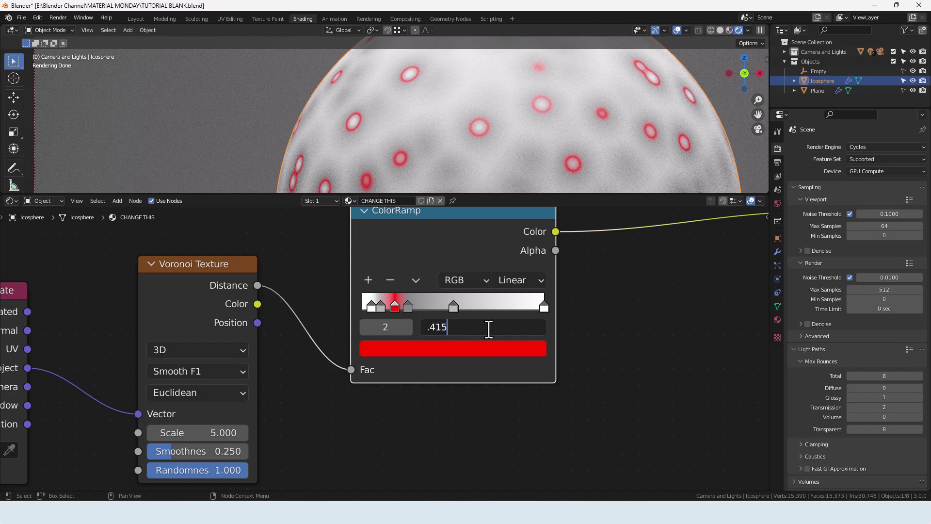
key(BackSpace)
key(BackSpace)
key(BackSpace)
key(BackSpace)
text(.15)
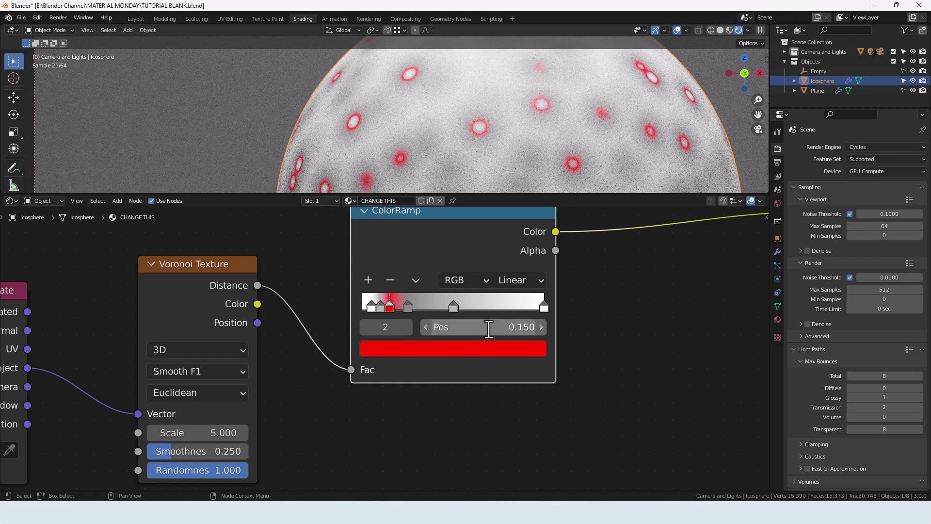
click(480, 327)
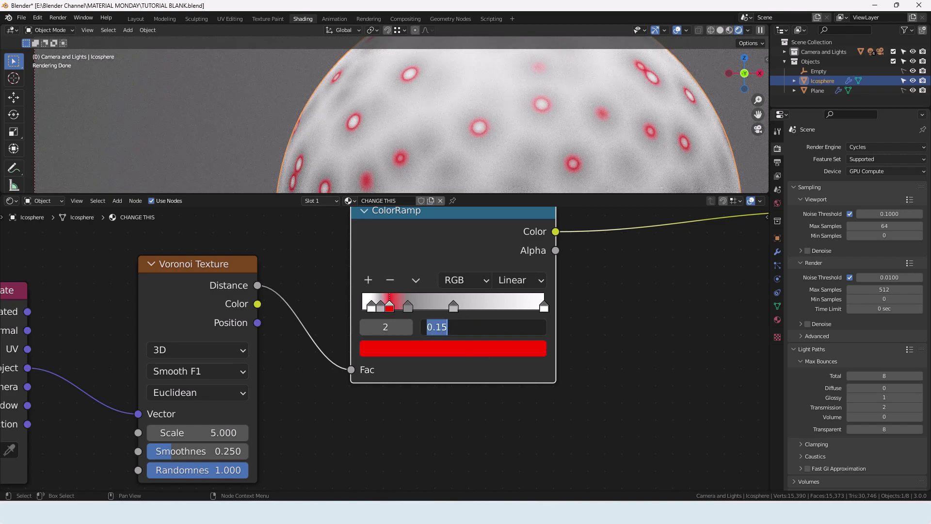
text(0.2)
key(Return)
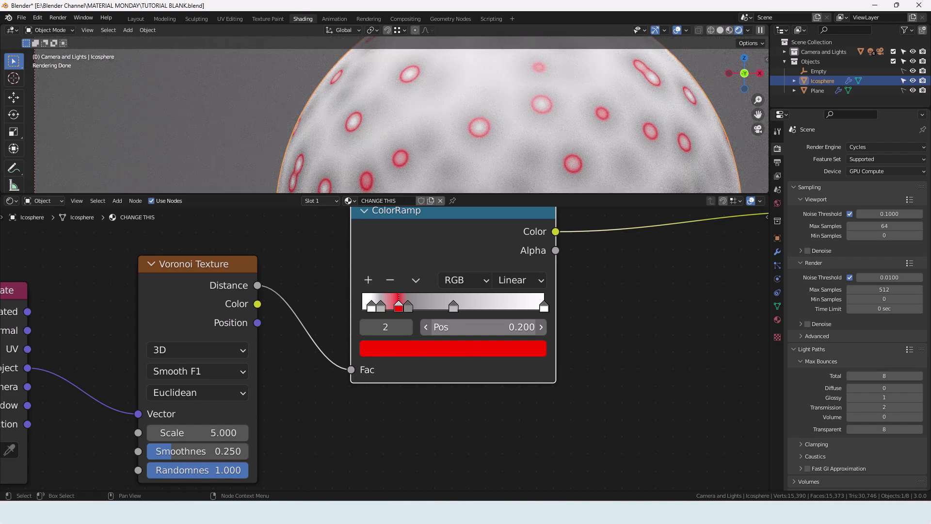
click(480, 327)
text(.175)
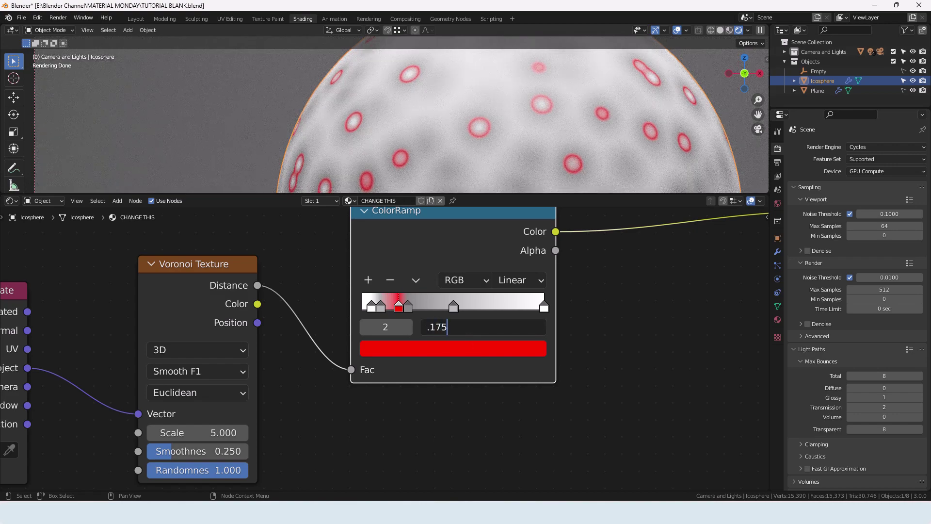
key(Return)
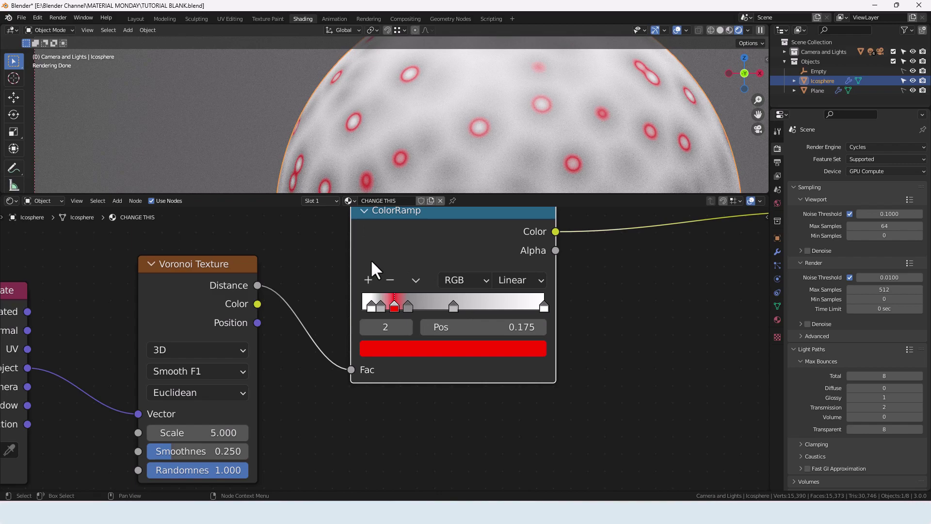
Step: Turn the stop at 0.250 a darker, fully saturated red
click(408, 306)
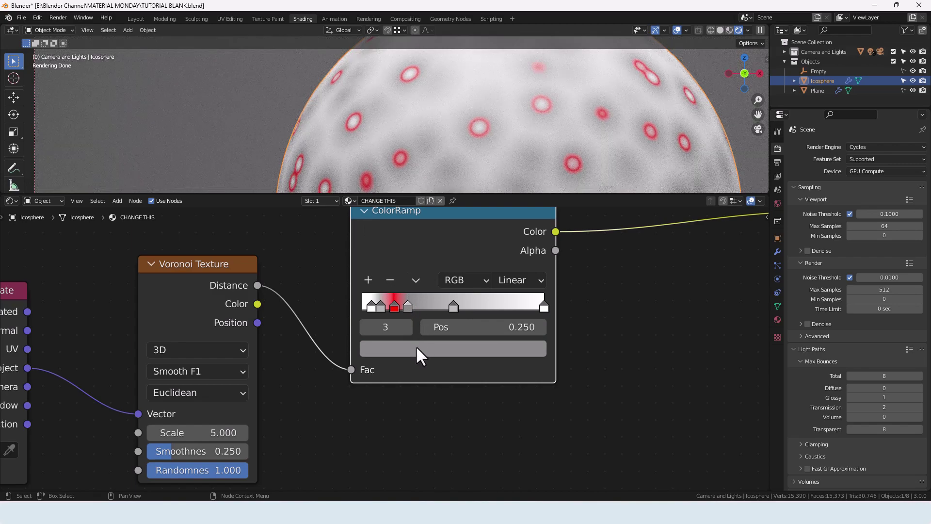
click(416, 346)
mouse_move(409, 303)
mouse_down()
mouse_move(485, 306)
mouse_move(468, 289)
mouse_move(470, 305)
mouse_move(426, 305)
mouse_up()
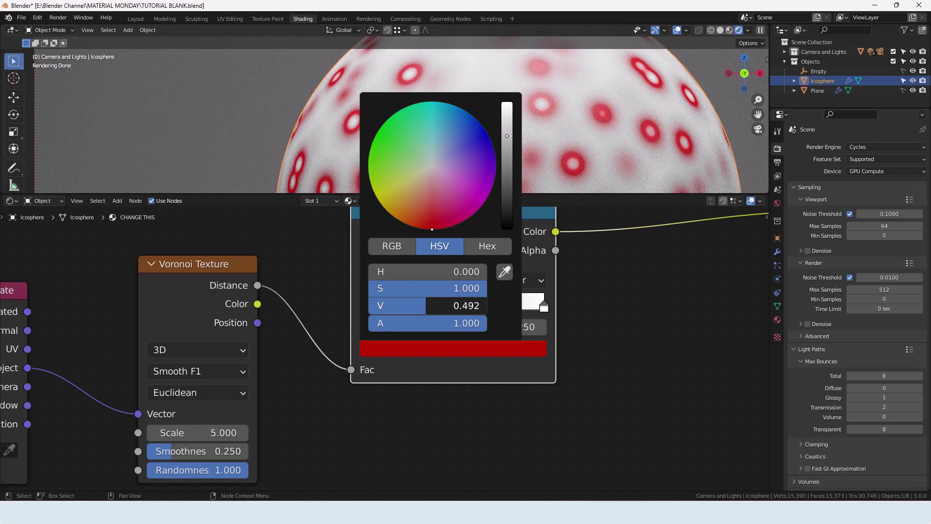
click(430, 306)
text(.)
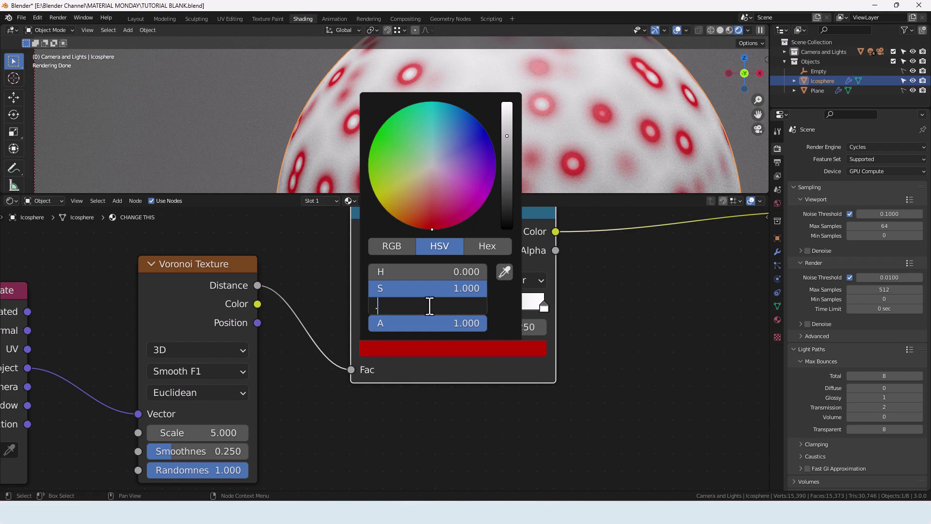
text(25)
key(Return)
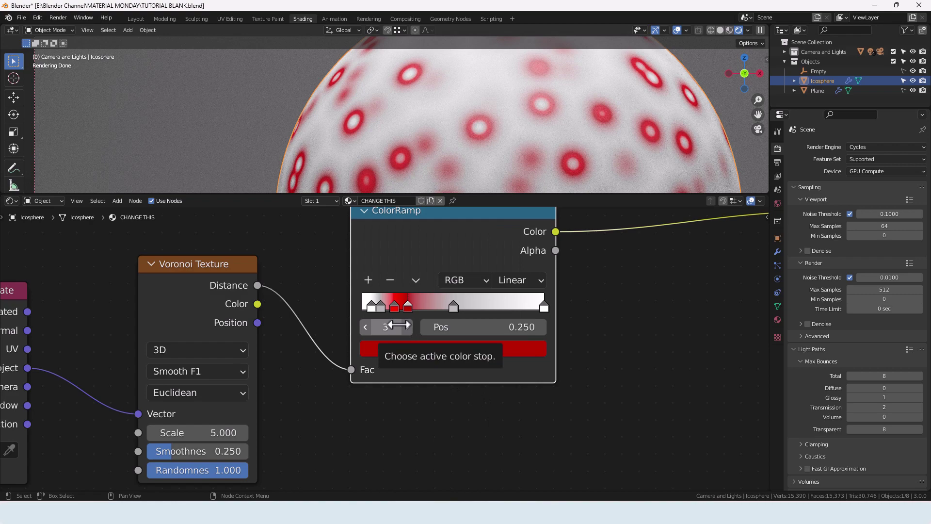
click(470, 330)
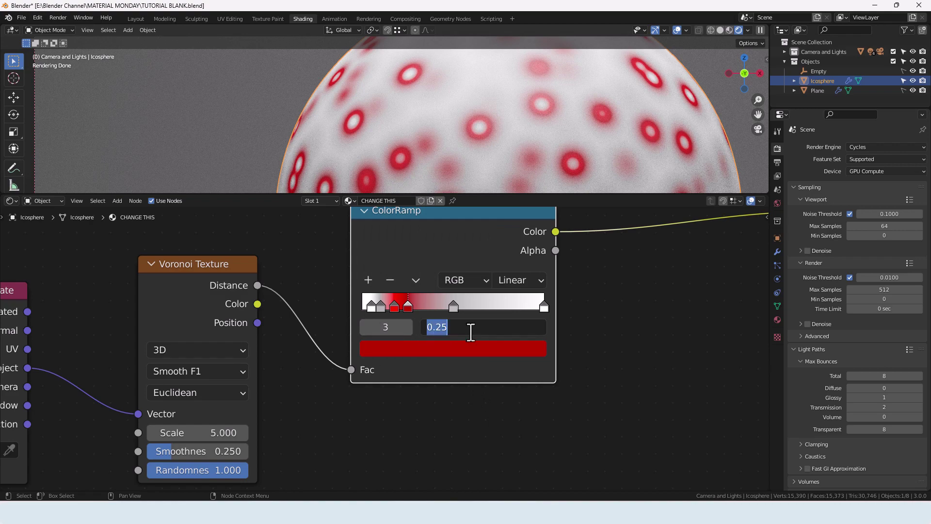
Step: Move the dark red stop to 0.200 and tint the 0.500 stop pale pink
text(.2)
key(Return)
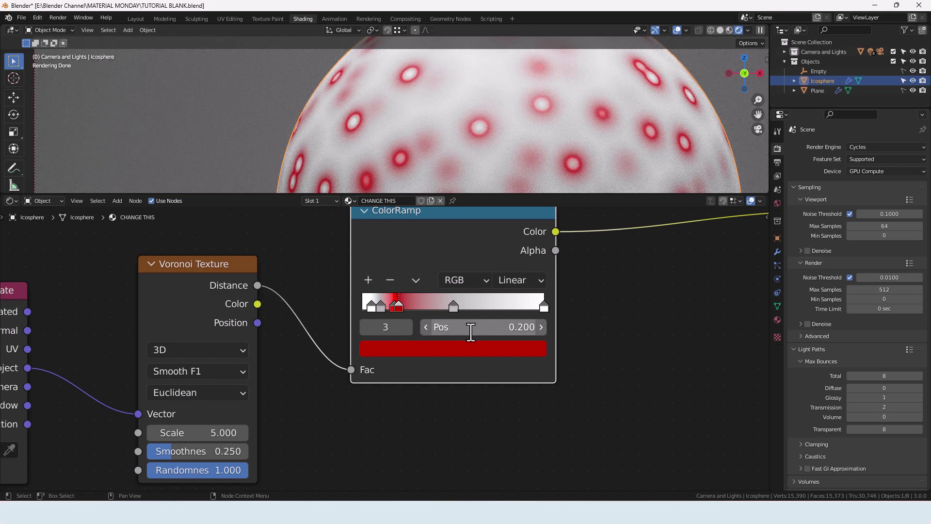
click(454, 306)
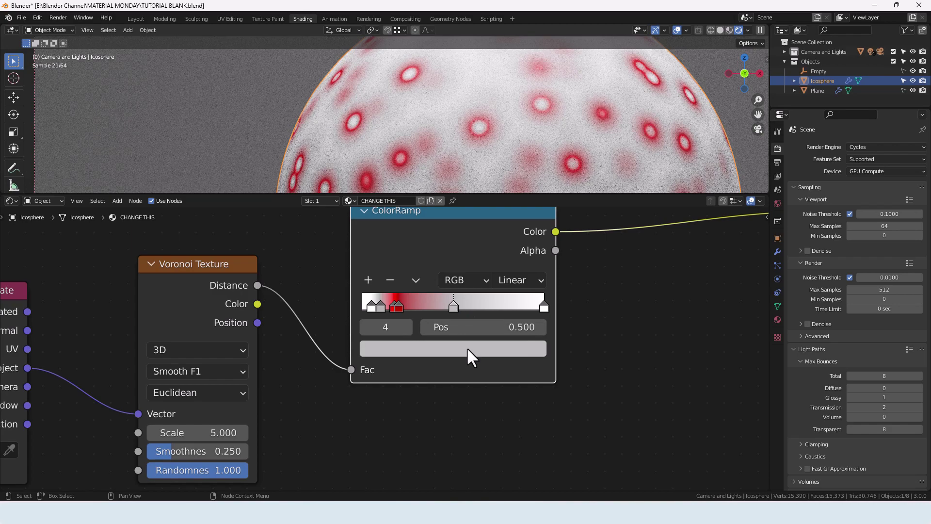
click(467, 349)
drag(424, 307, 485, 306)
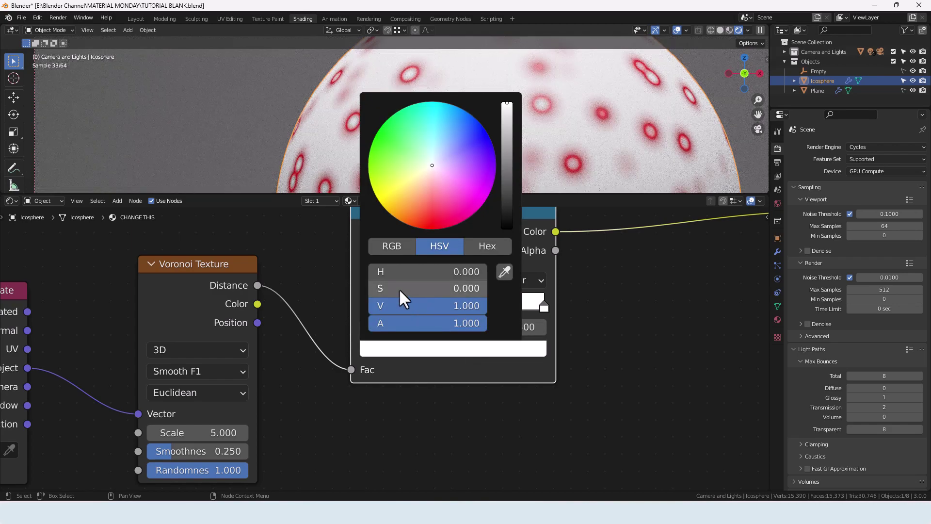
mouse_move(398, 288)
mouse_down()
mouse_move(485, 288)
mouse_move(416, 288)
mouse_up()
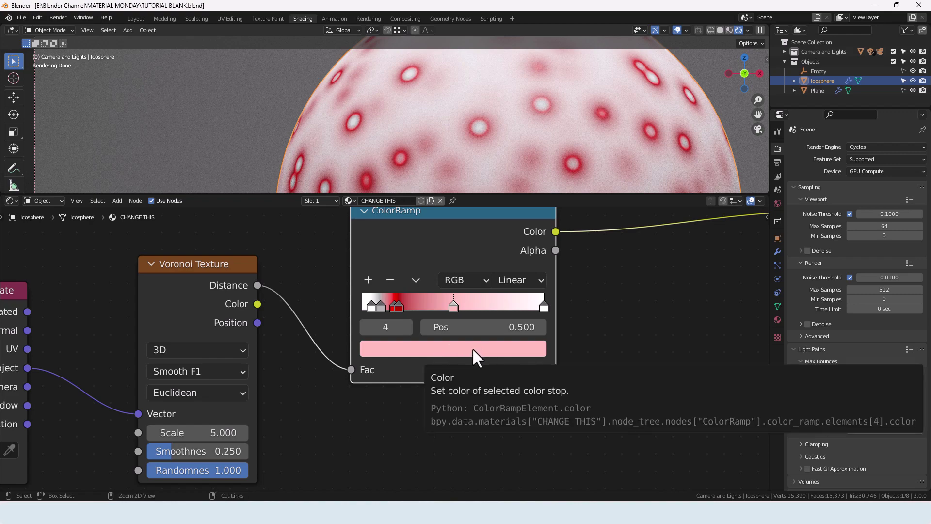
Step: Paste the pink colour onto the end stop at 1.000 and set its hue to 0.05
click(543, 307)
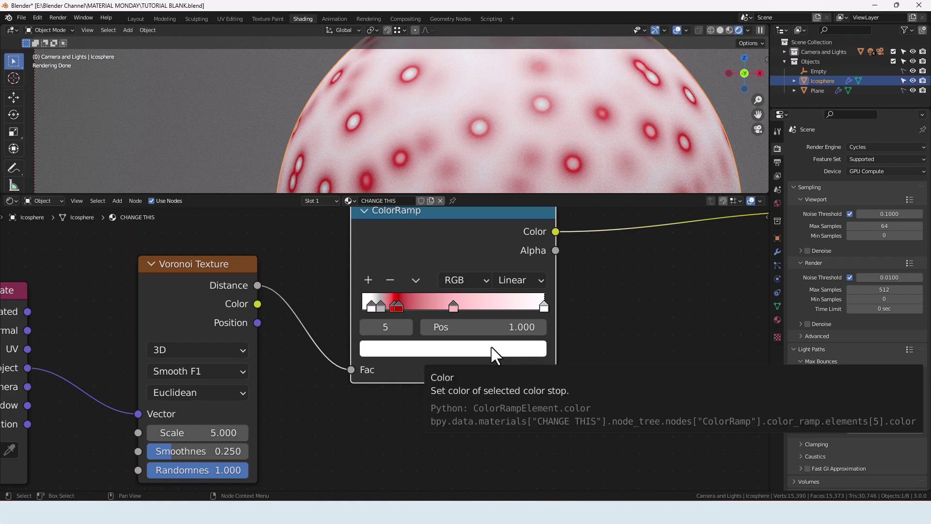
key(ctrl+v)
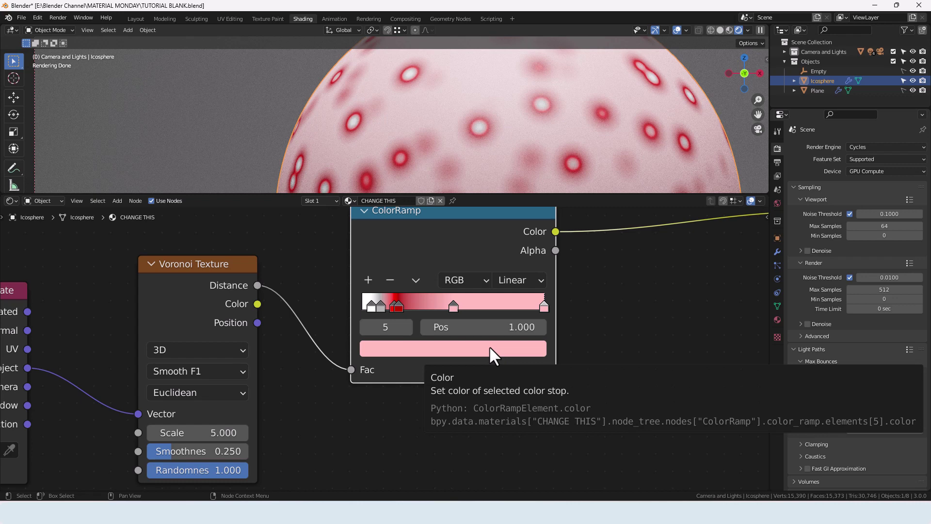
click(490, 345)
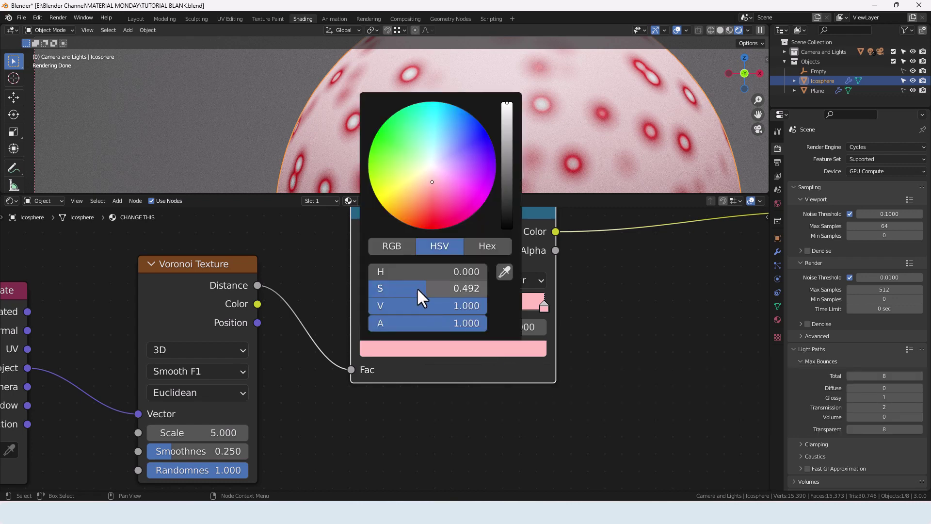
click(408, 272)
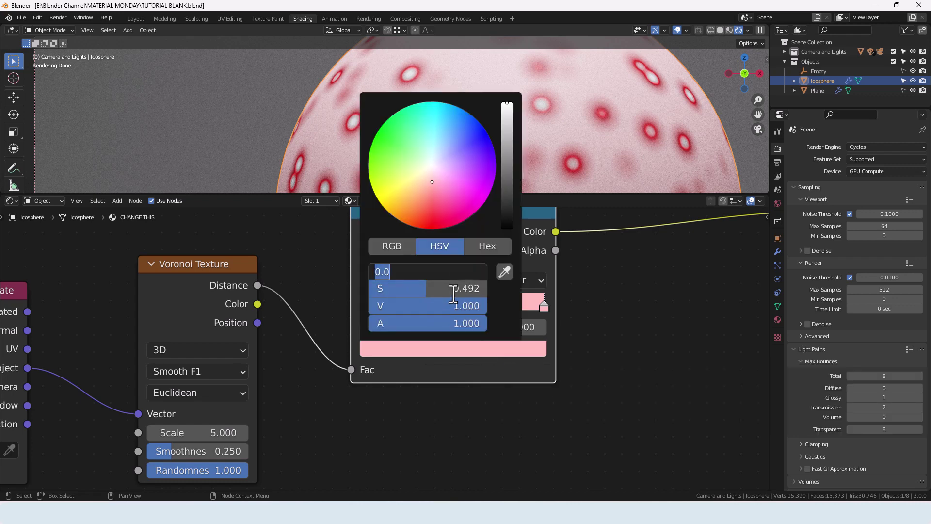
text(.05)
key(Return)
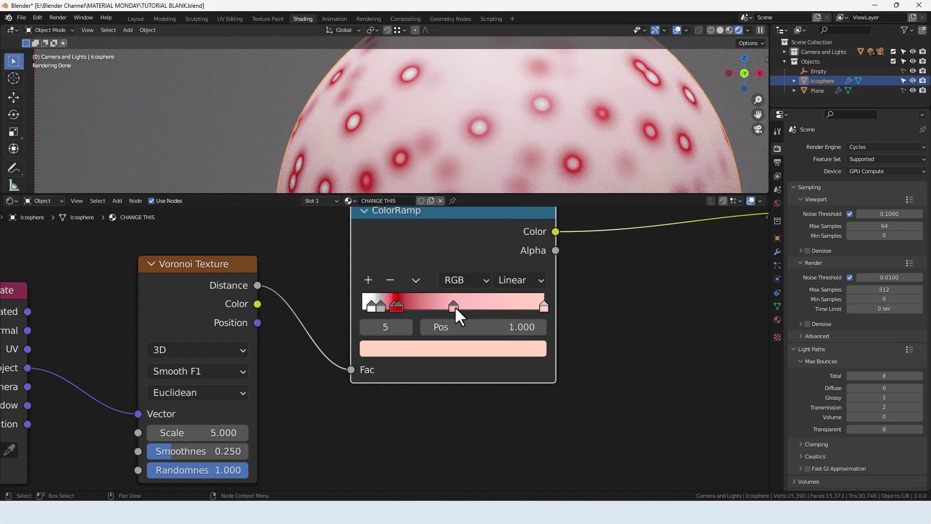
Step: Set the hue of the pink stop at 0.500 to 0.09
click(455, 306)
click(470, 349)
click(427, 271)
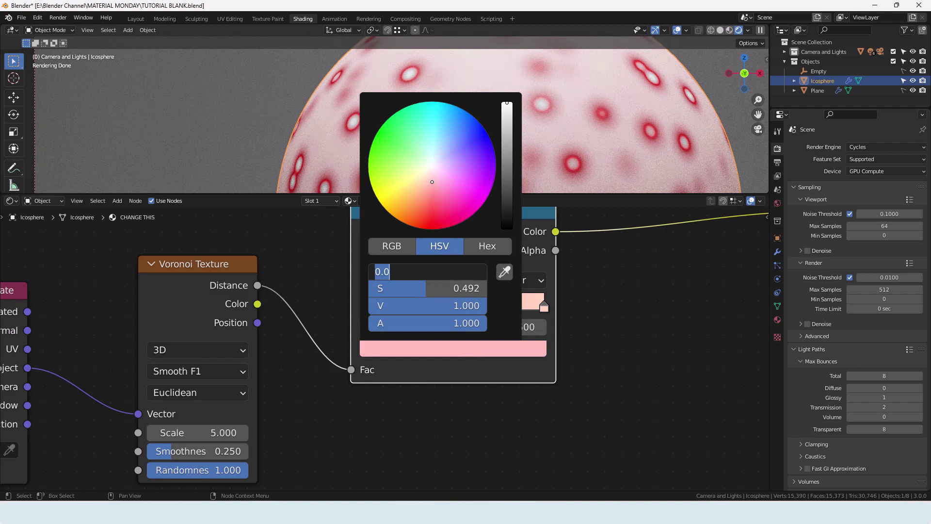
text(.09)
key(Return)
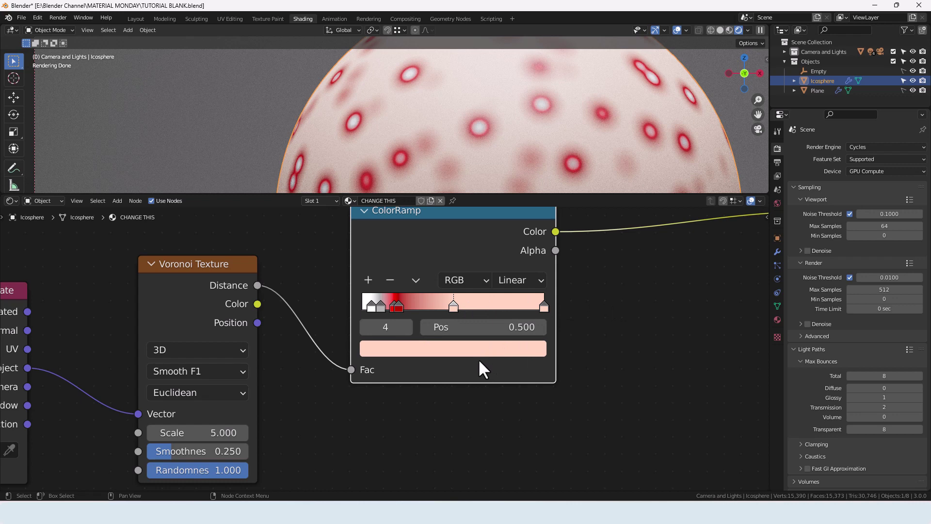
Step: Switch the ColorRamp interpolation from Linear to B-Spline
scroll(479, 362, down, 4)
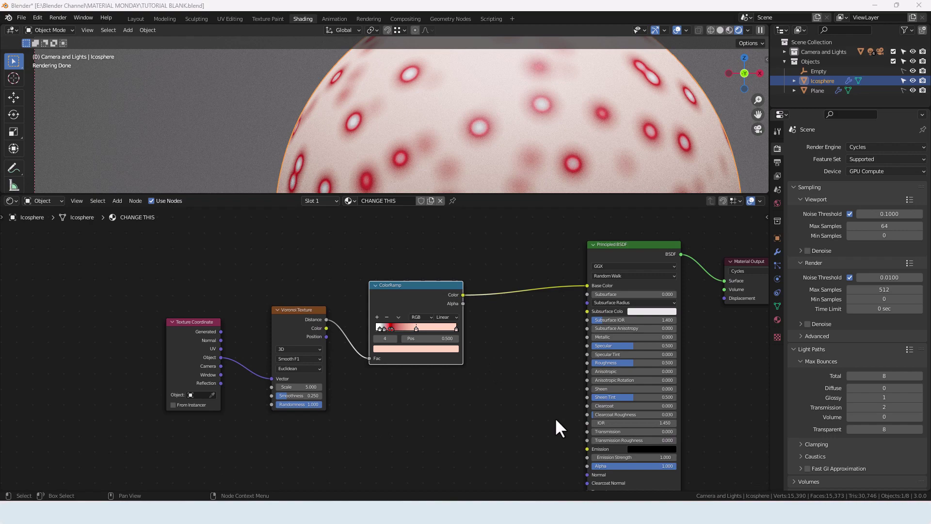
click(446, 317)
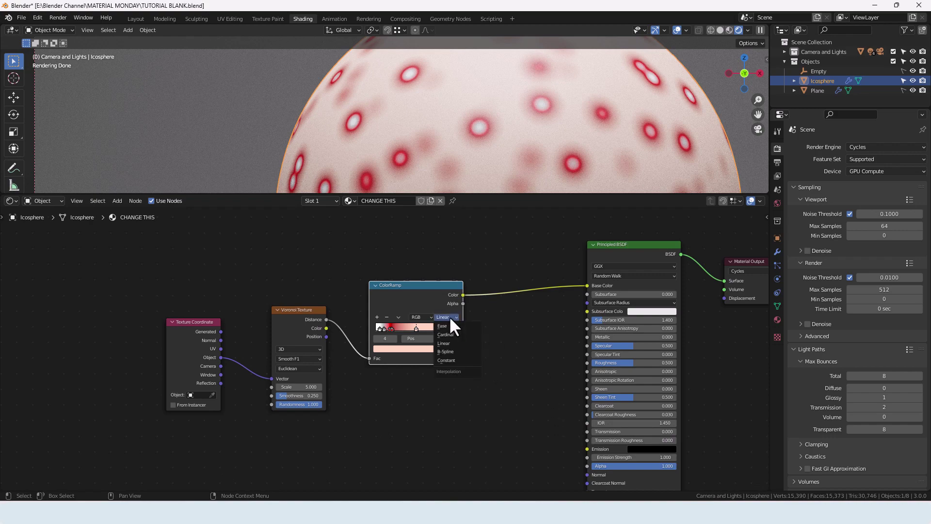
click(455, 351)
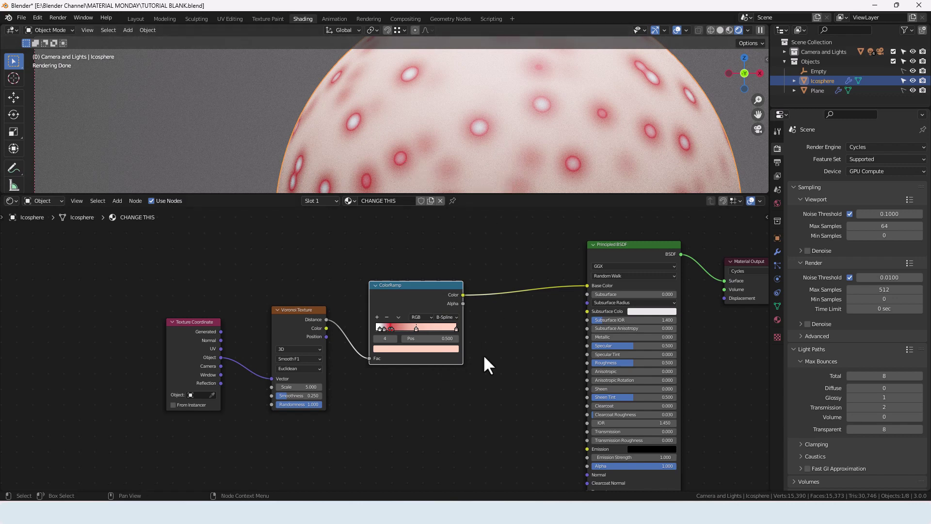
scroll(483, 354, down, 1)
middle_drag(458, 364, 467, 361)
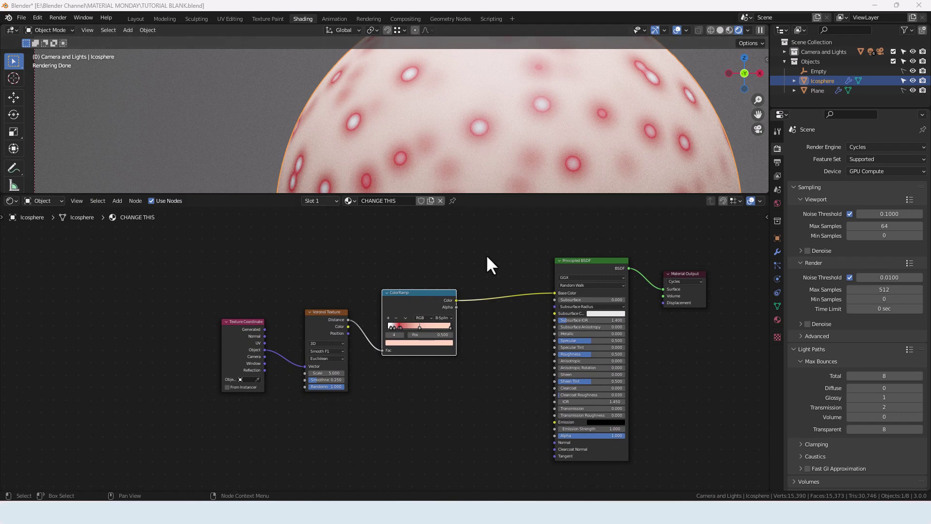
Step: Link Voronoi Distance to the shader Normal and insert a Bump node into that link
middle_drag(460, 415, 456, 410)
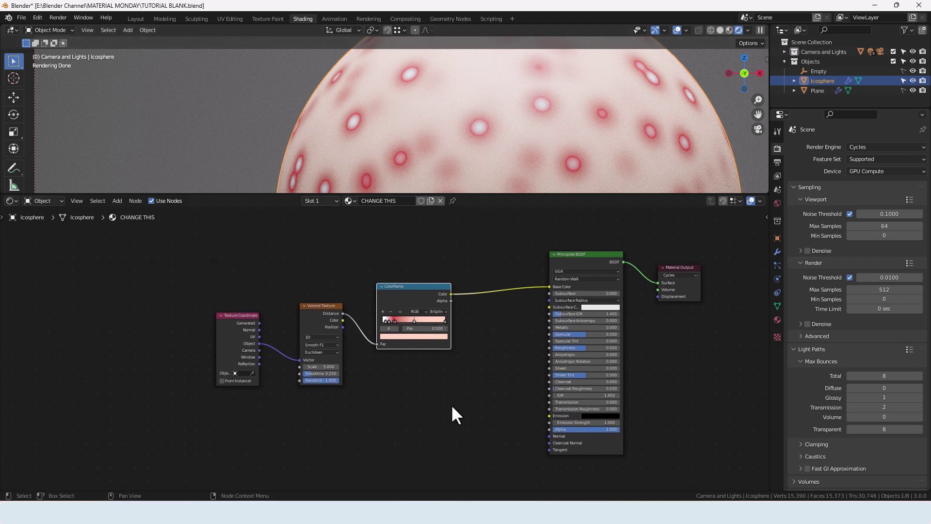
click(342, 312)
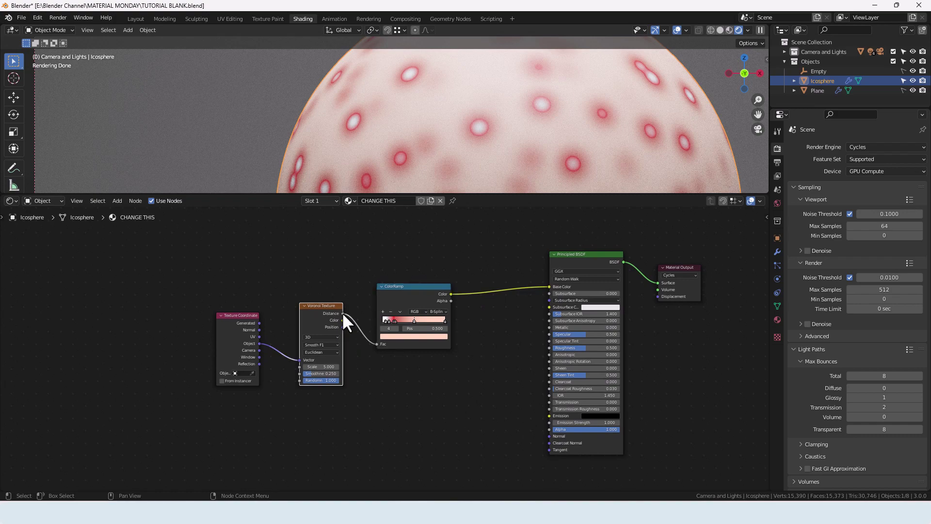
drag(342, 313, 549, 436)
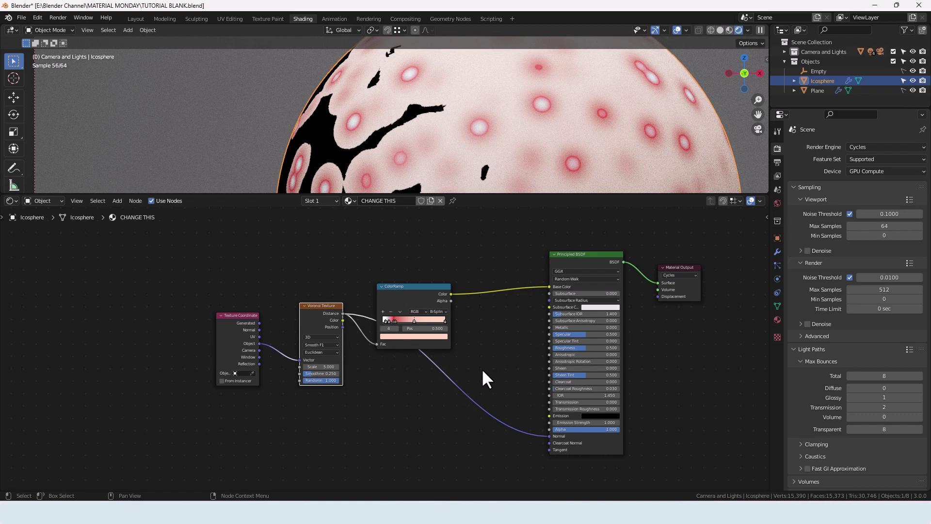
key(shift+a)
click(483, 370)
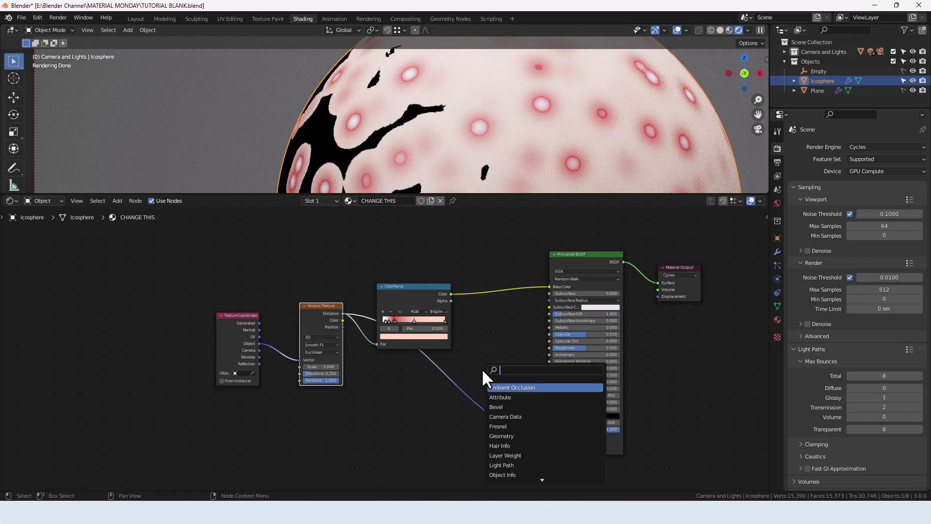
text(BUMP)
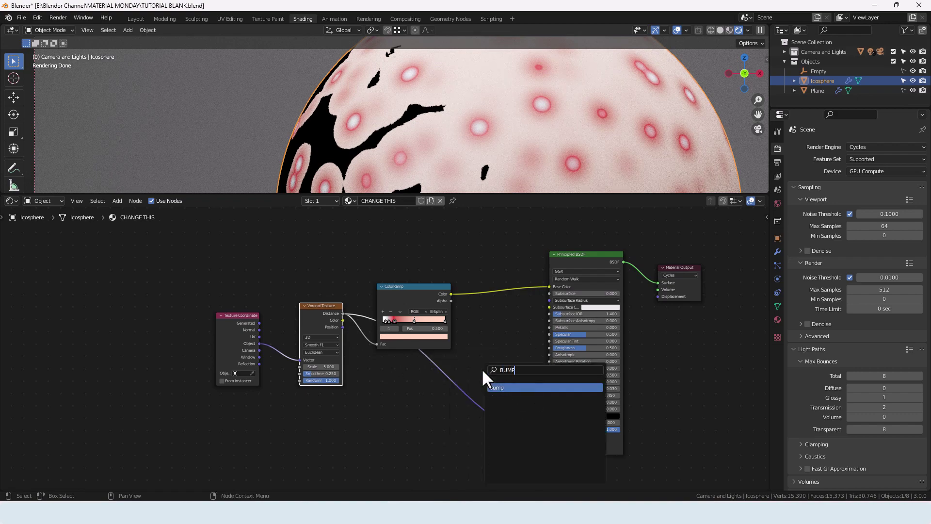
click(497, 388)
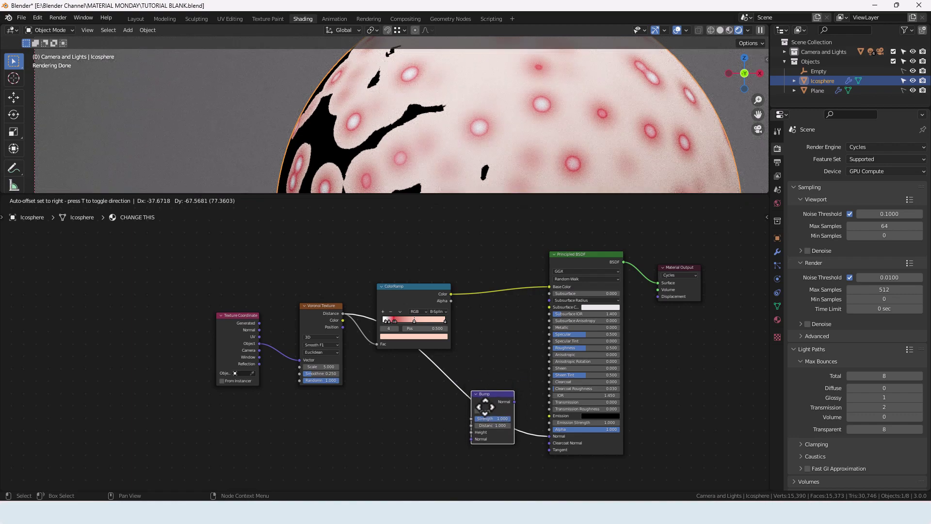
click(485, 406)
Step: Rearrange the Voronoi and Texture Coordinate nodes and feed Voronoi Distance into Bump Height
drag(307, 306, 313, 354)
drag(246, 322, 271, 356)
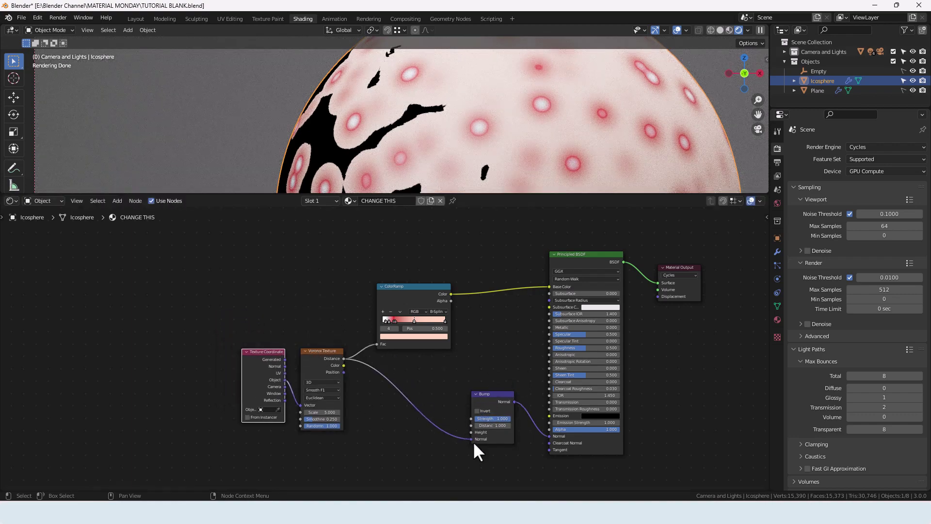
middle_drag(481, 462, 449, 440)
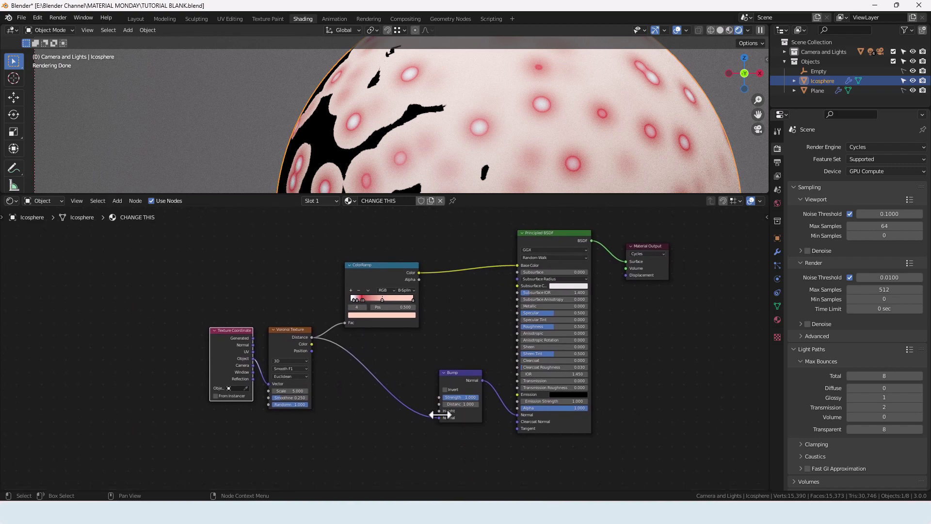
drag(438, 416, 439, 411)
scroll(447, 421, up, 2)
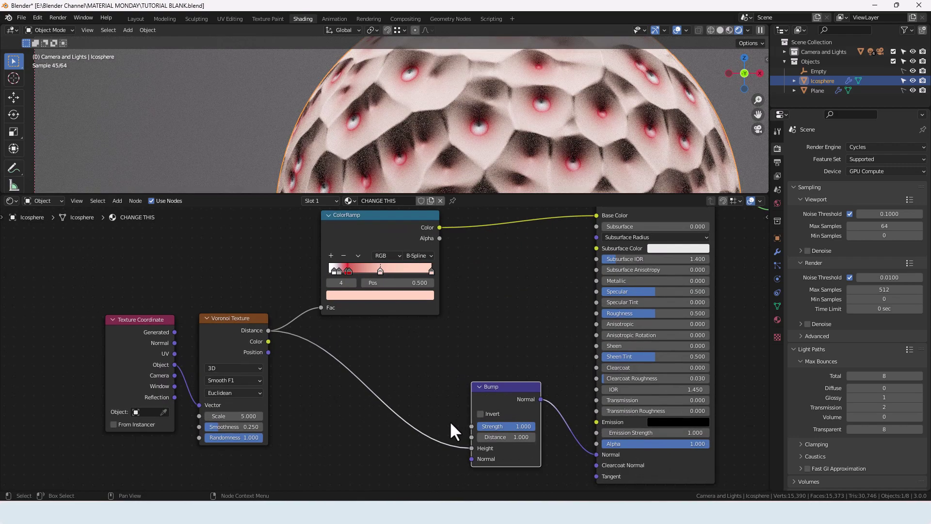
middle_drag(450, 420, 422, 388)
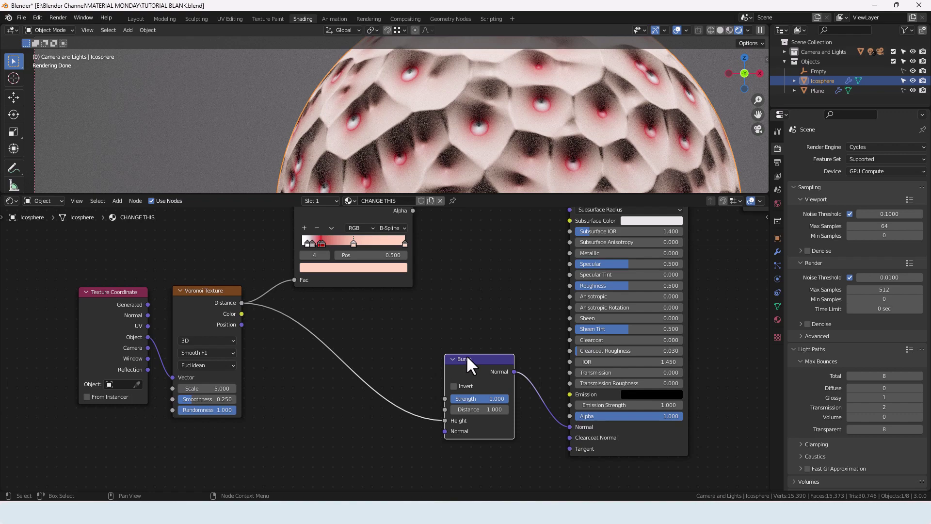
Step: Tick Invert on the Bump node and set Strength 0.5 and Distance 0.125
click(463, 385)
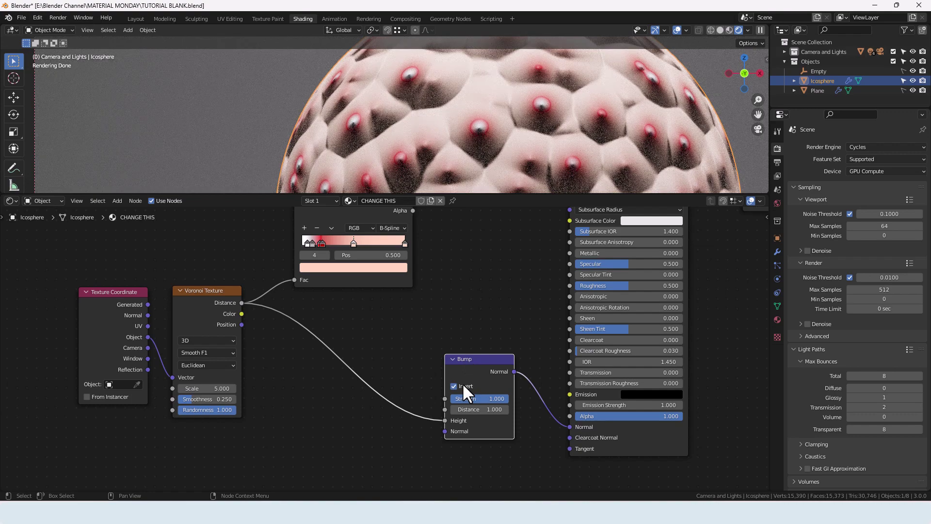
double_click(470, 396)
text(.5)
key(Return)
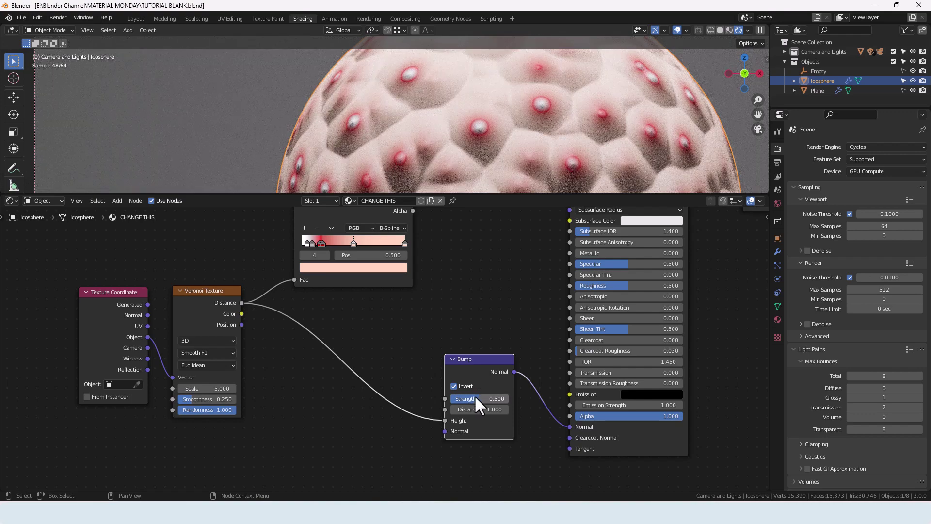
double_click(481, 408)
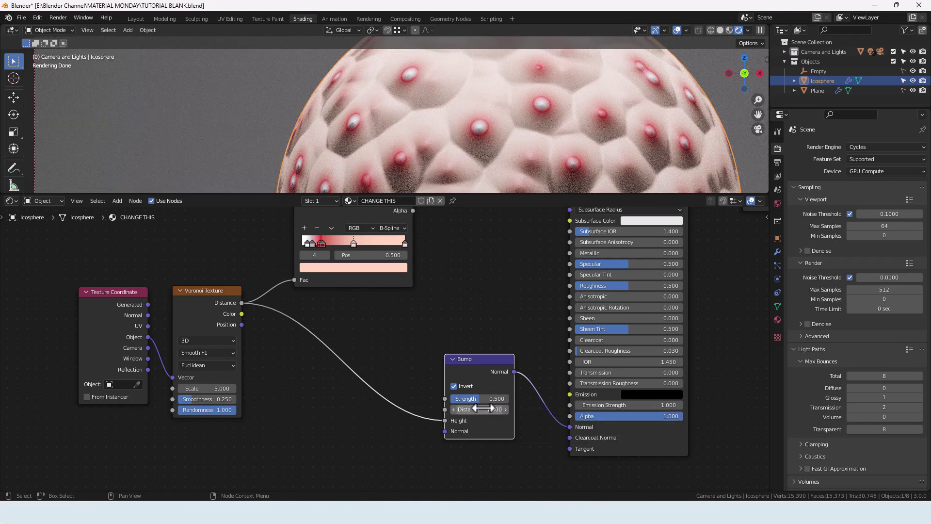
text(.125)
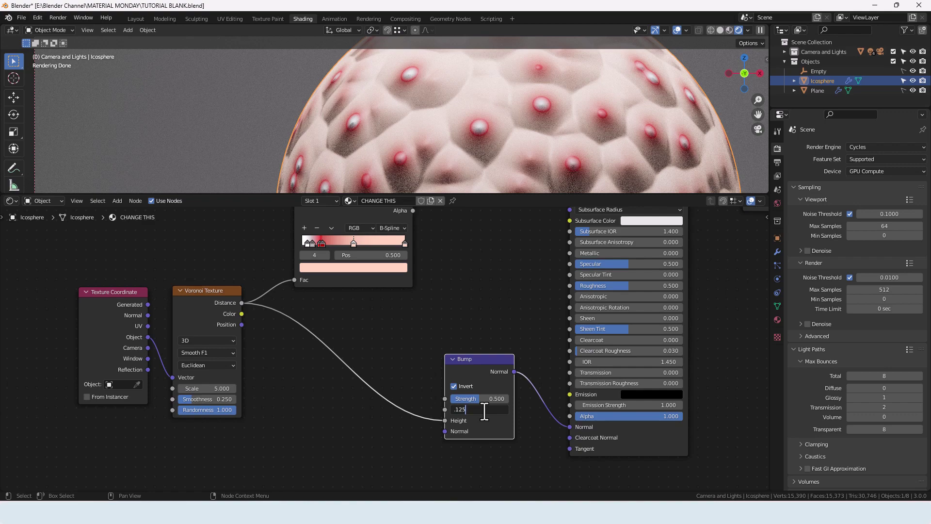
key(Return)
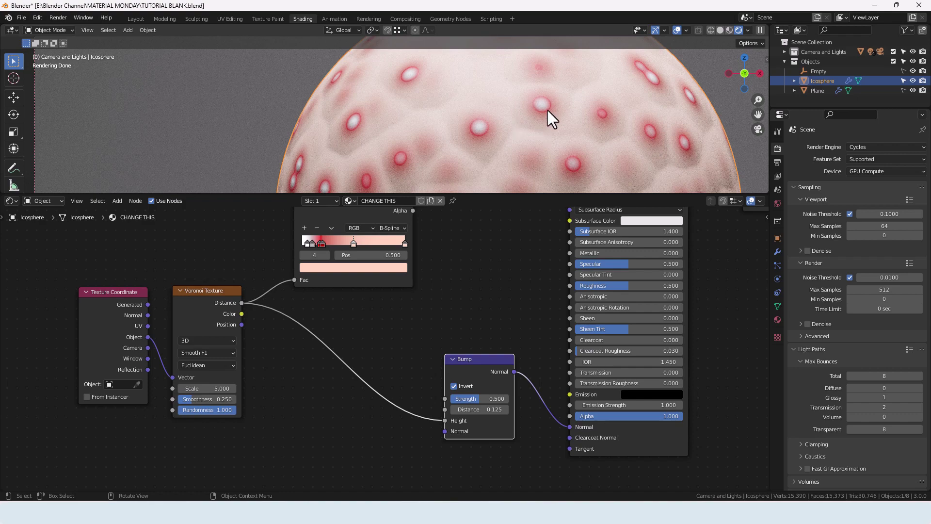
Step: Insert a ColorRamp node into the Voronoi Distance-to-Bump Height link
key(shift+a)
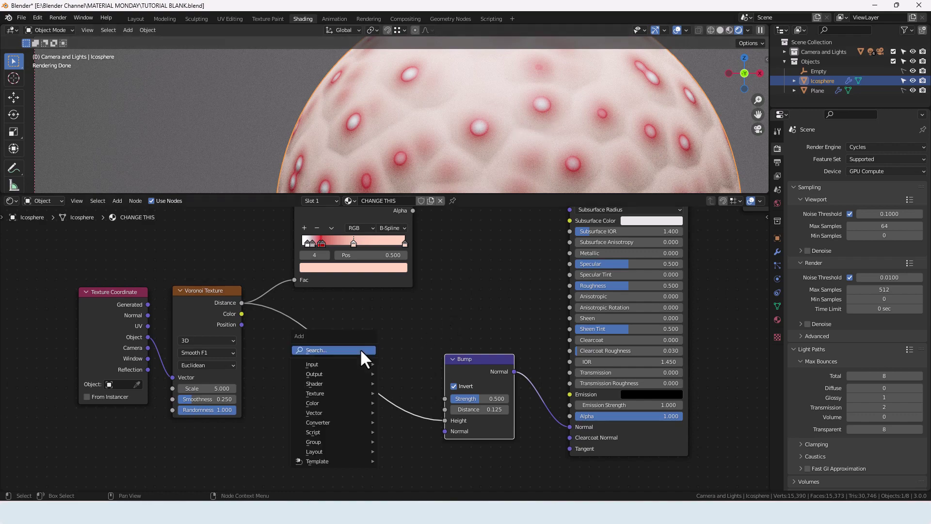
click(361, 350)
text(colo)
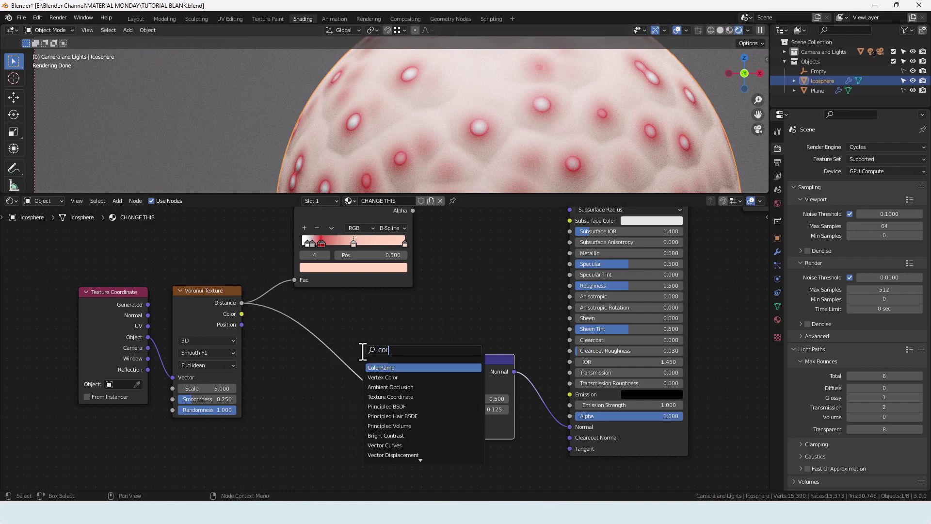
key(Return)
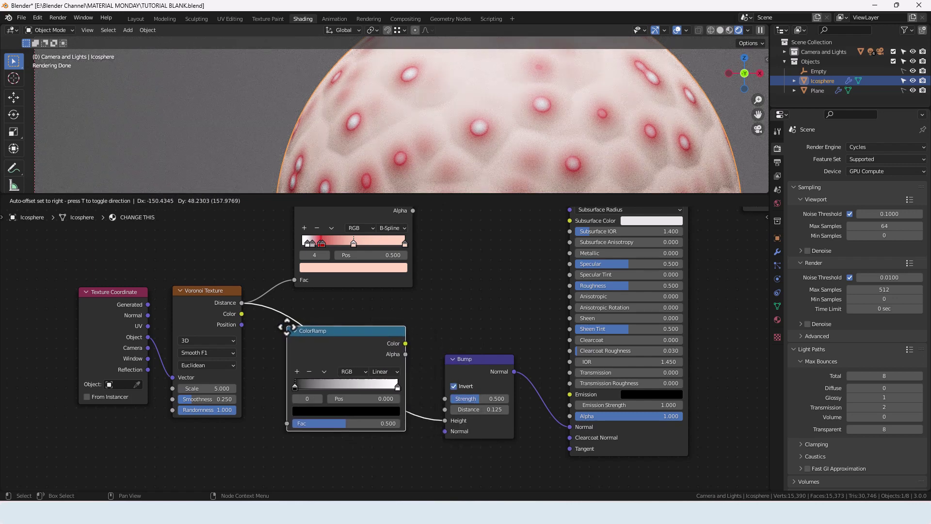
click(287, 327)
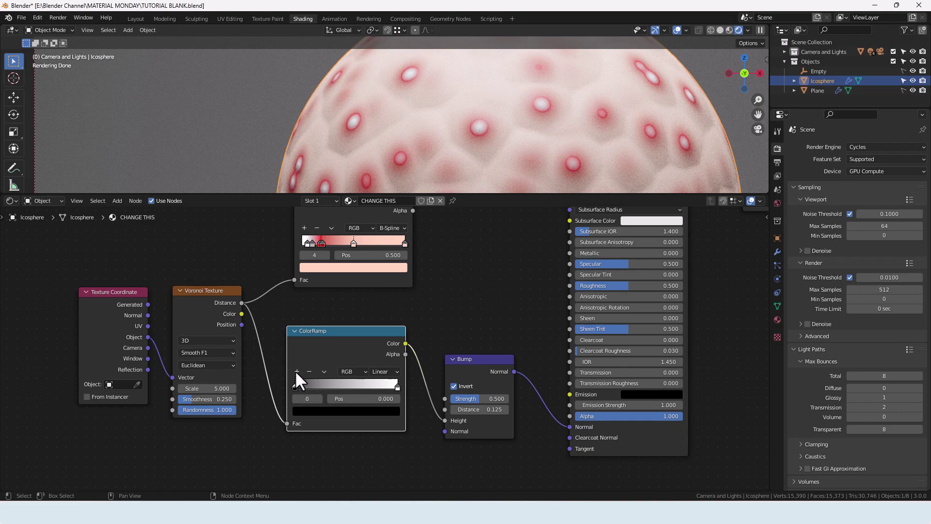
Step: Add three extra ramp stops and slide them to about 0.17, 0.33 and 0.45
click(297, 372)
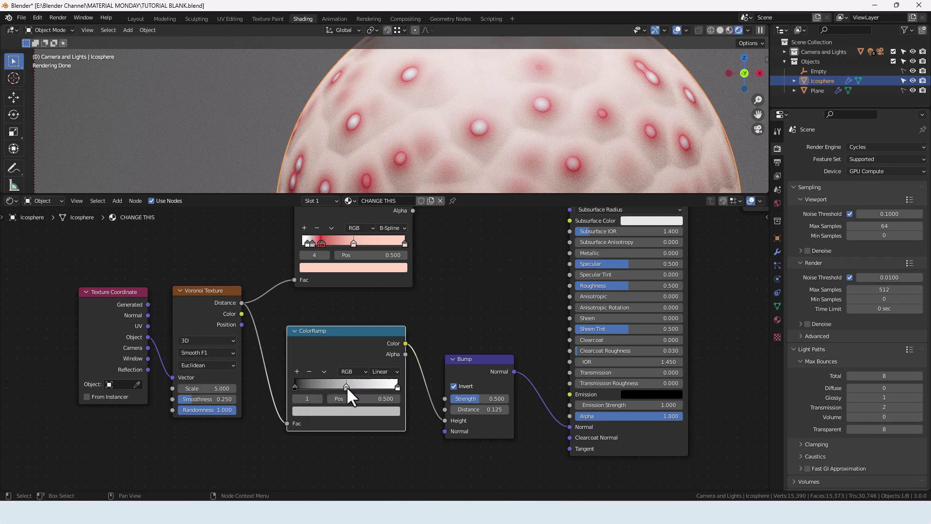
drag(346, 386, 313, 386)
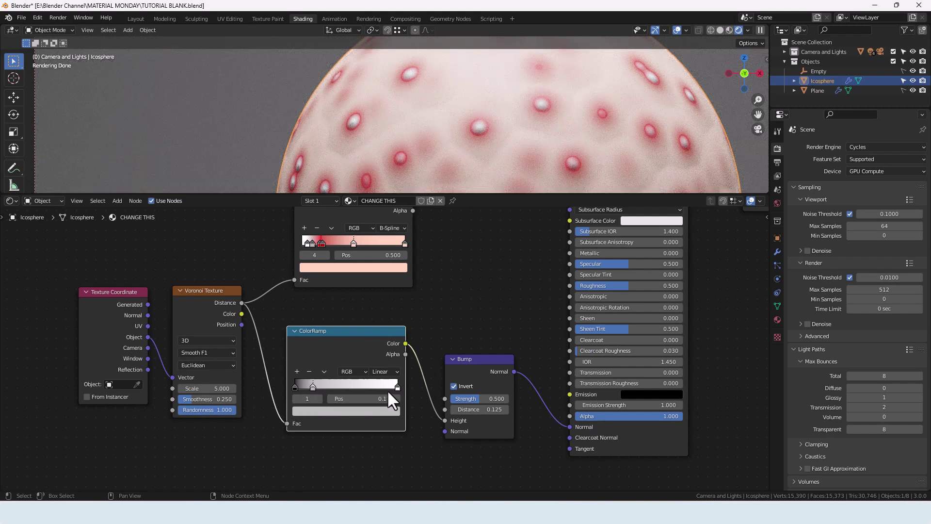
click(395, 386)
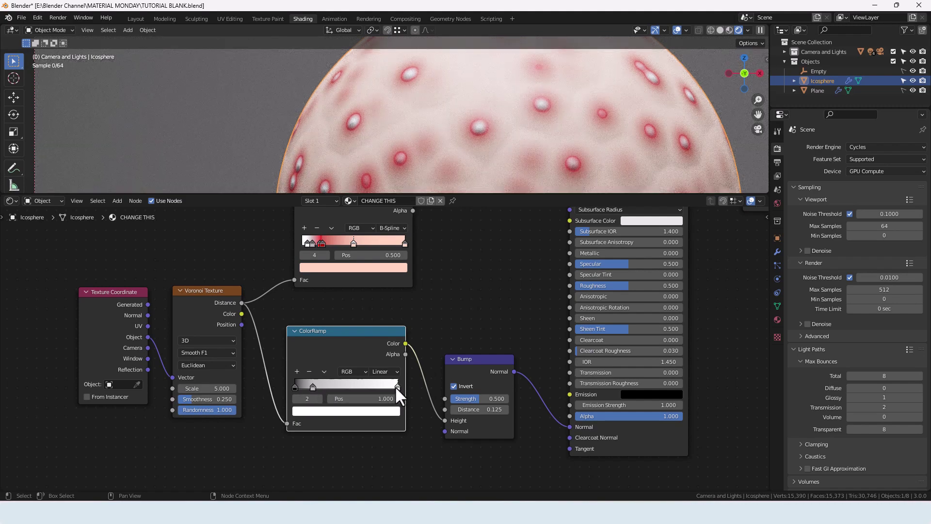
click(296, 371)
drag(353, 386, 324, 386)
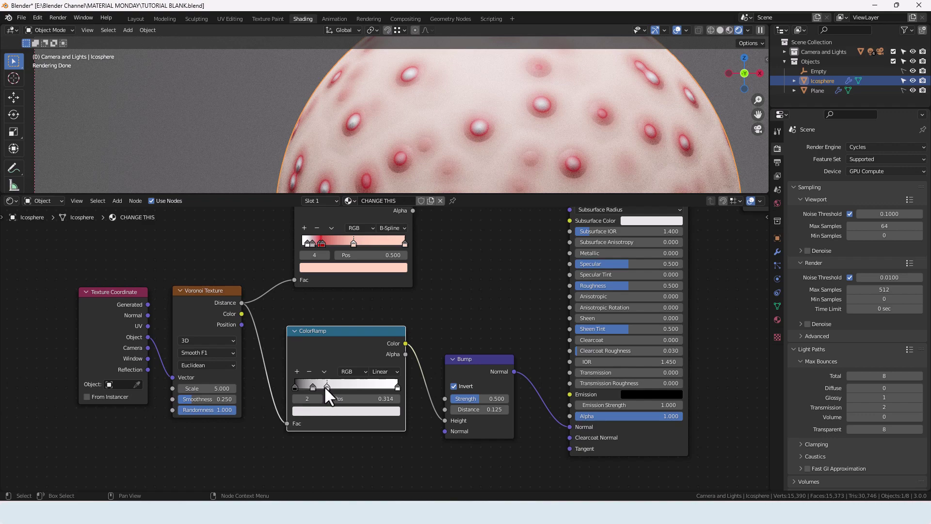
click(397, 386)
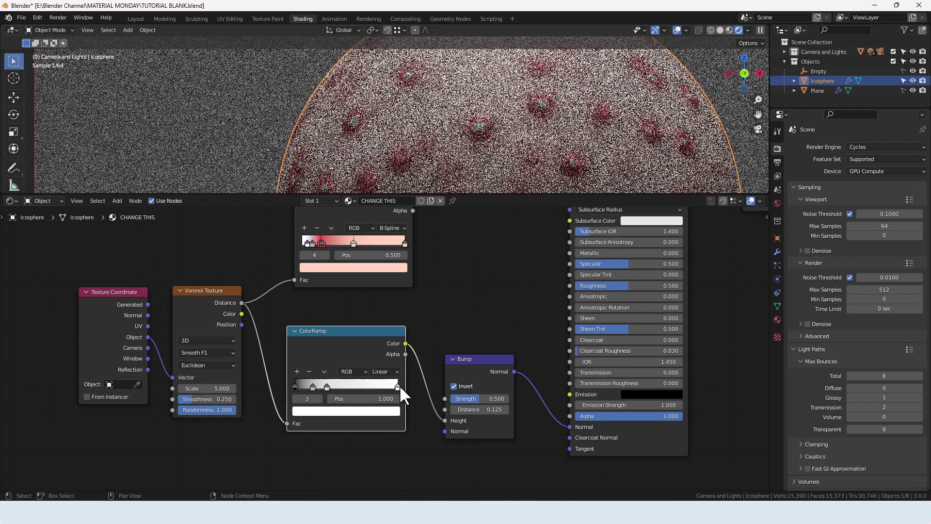
click(297, 371)
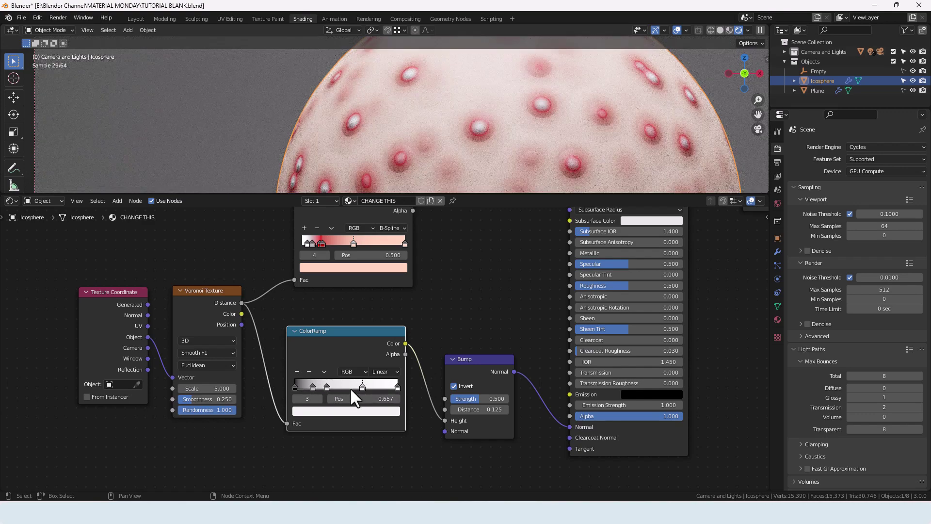
drag(362, 386, 339, 386)
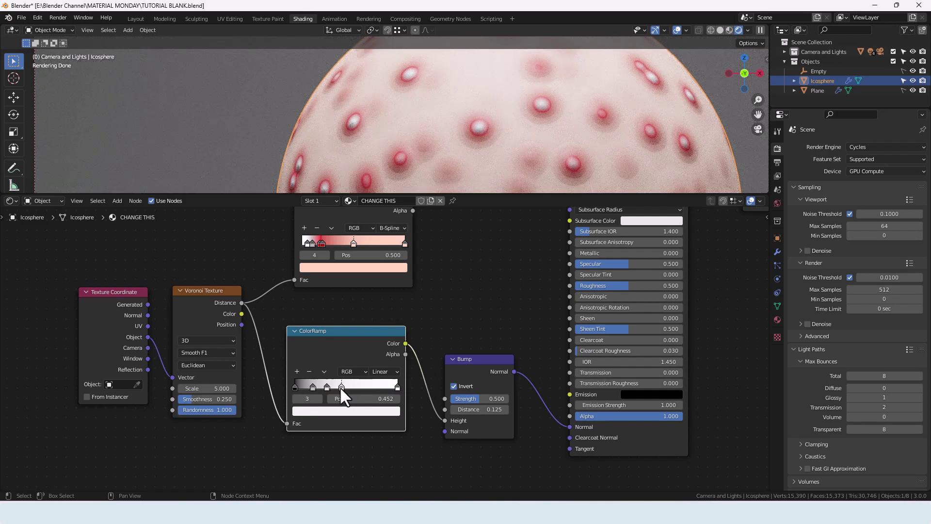
Step: Switch the bump ColorRamp's interpolation to B-Spline
click(385, 371)
click(392, 375)
click(385, 415)
scroll(312, 389, up, 3)
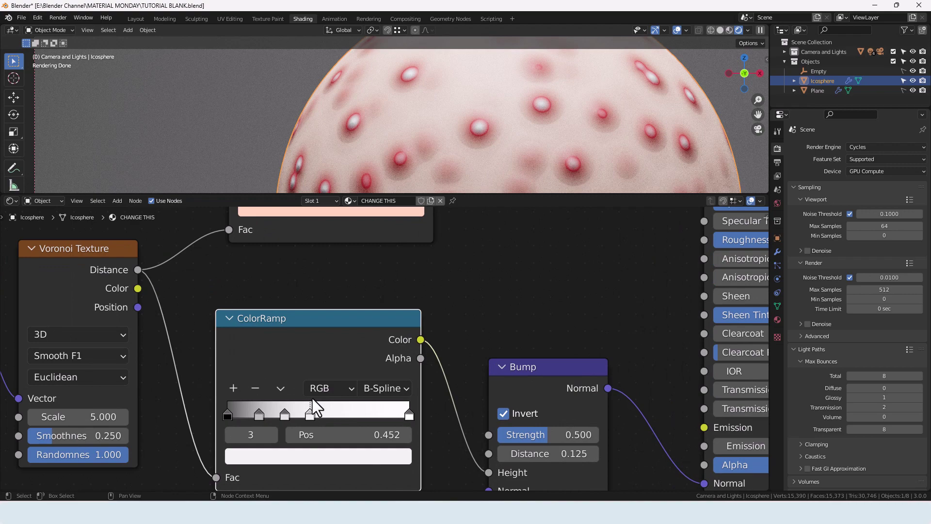
Step: Set the first two added ramp stops to positions 0.15 and 0.25
click(260, 415)
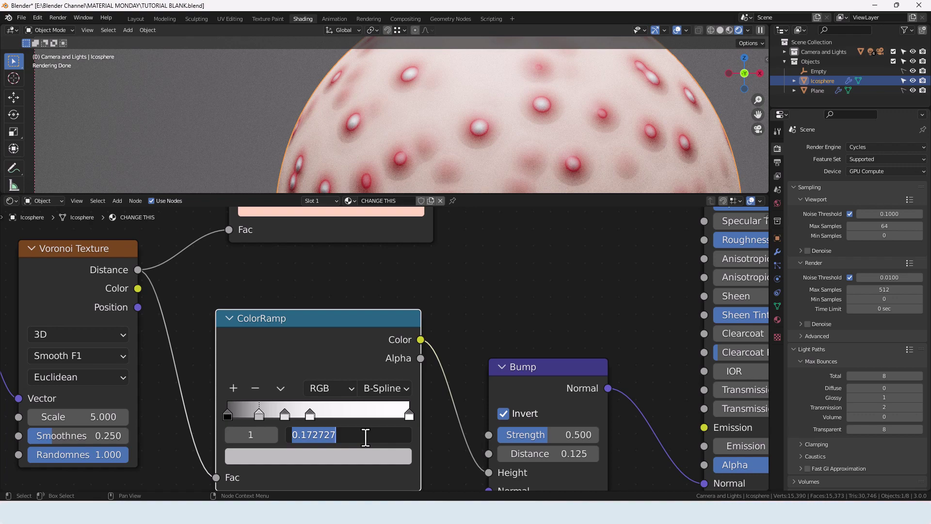
text(.15)
key(Return)
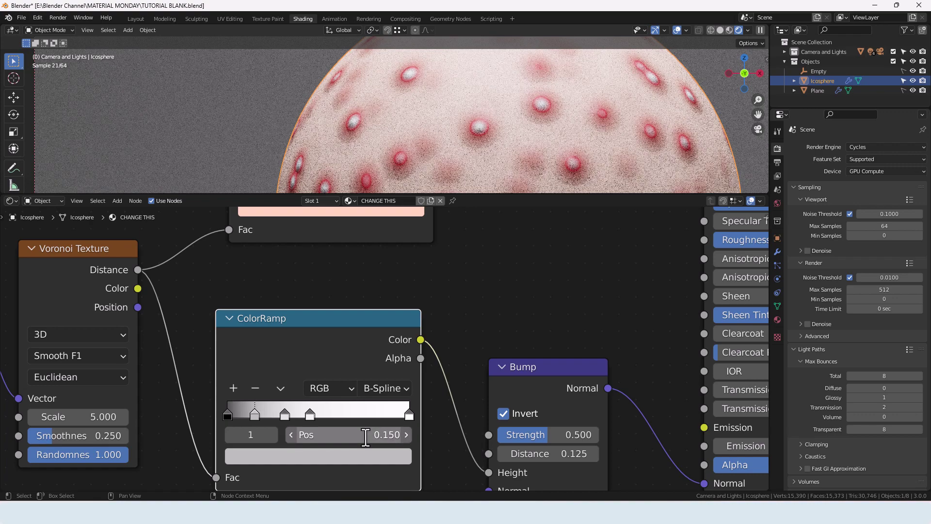
click(284, 416)
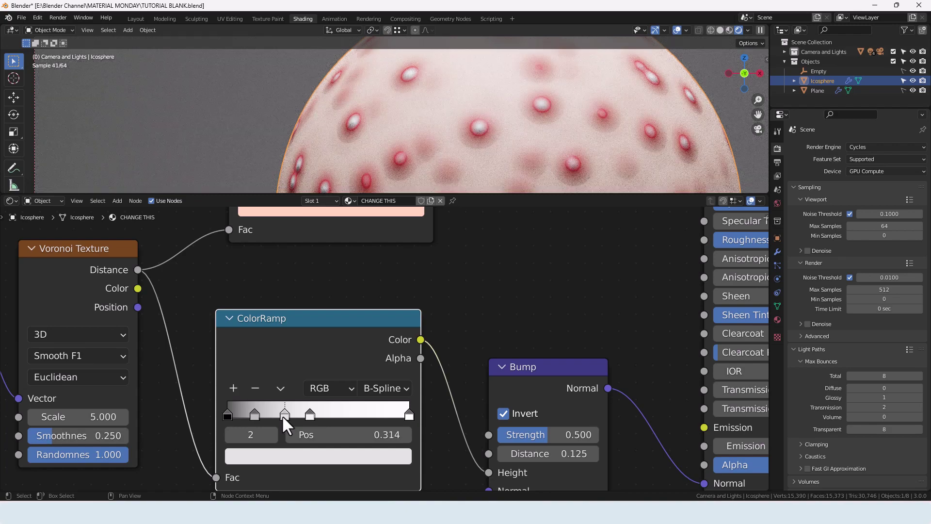
drag(282, 415, 272, 415)
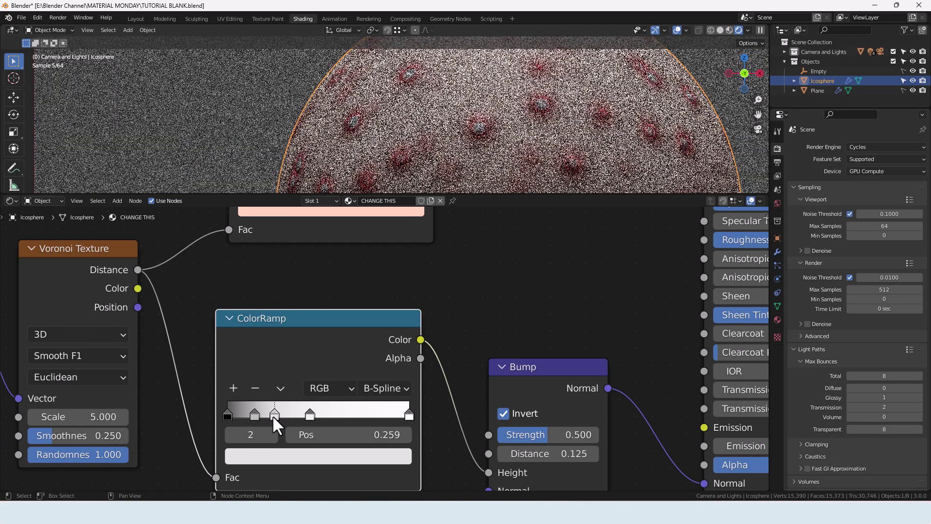
click(323, 435)
text(0.25)
key(Return)
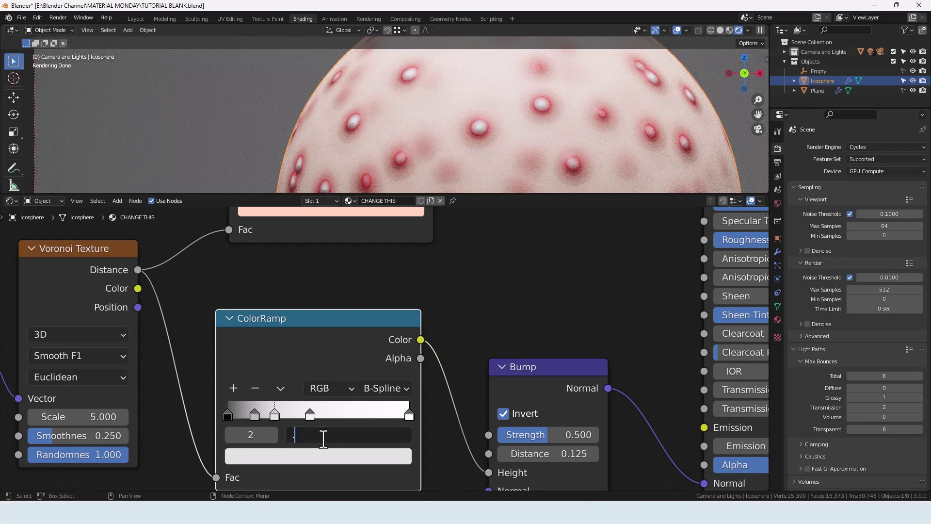
Step: Brighten the stop at 0.452 to value 0.95, then to full white
click(311, 416)
click(313, 456)
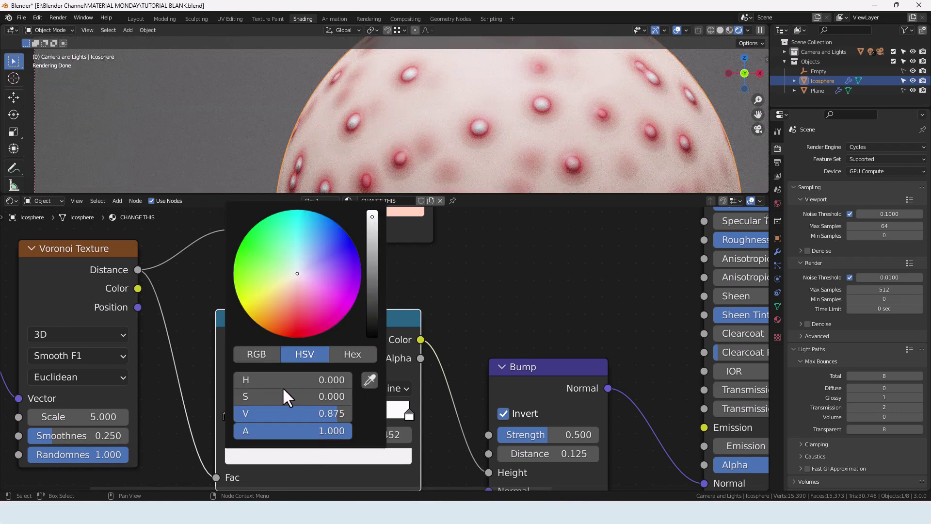
drag(310, 417, 348, 416)
click(346, 416)
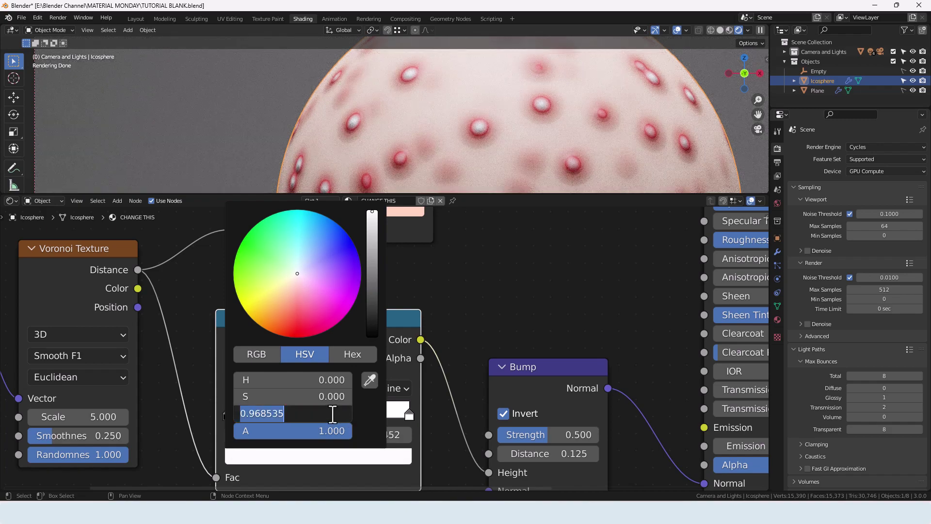
text(.95)
key(Return)
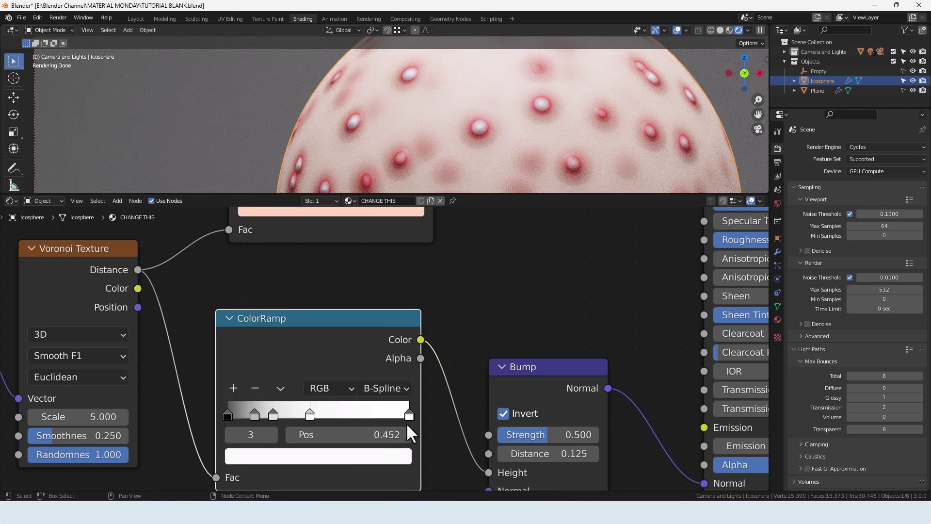
click(320, 458)
drag(312, 410, 339, 411)
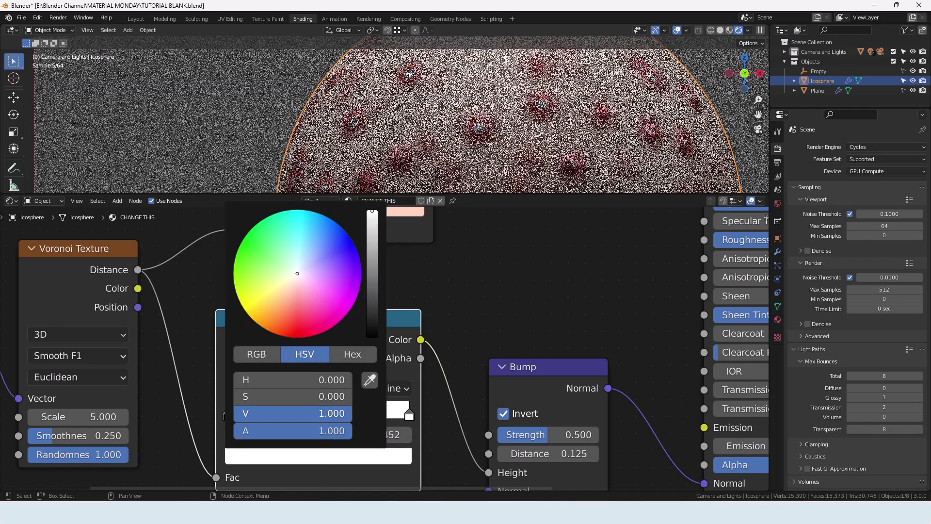
Step: Delete the rightmost ramp stop and move the middle stop to 0.4
click(409, 416)
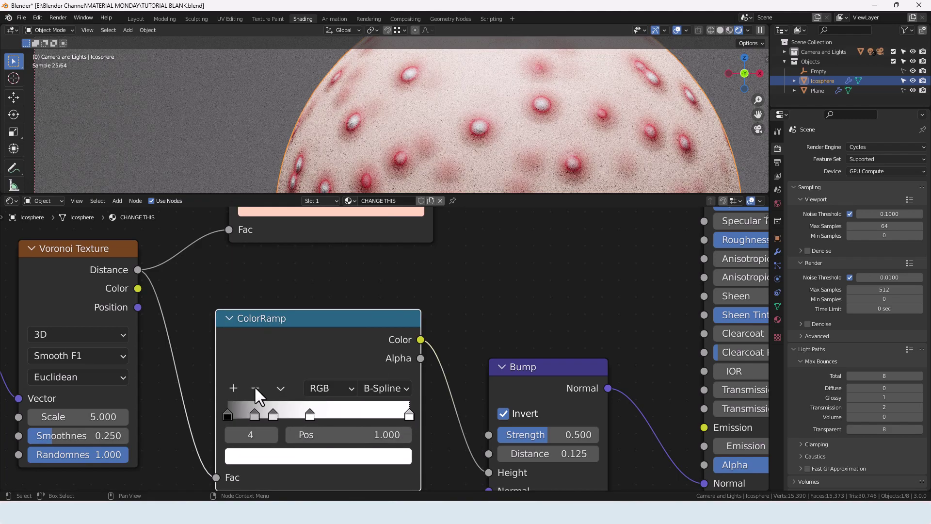
click(255, 388)
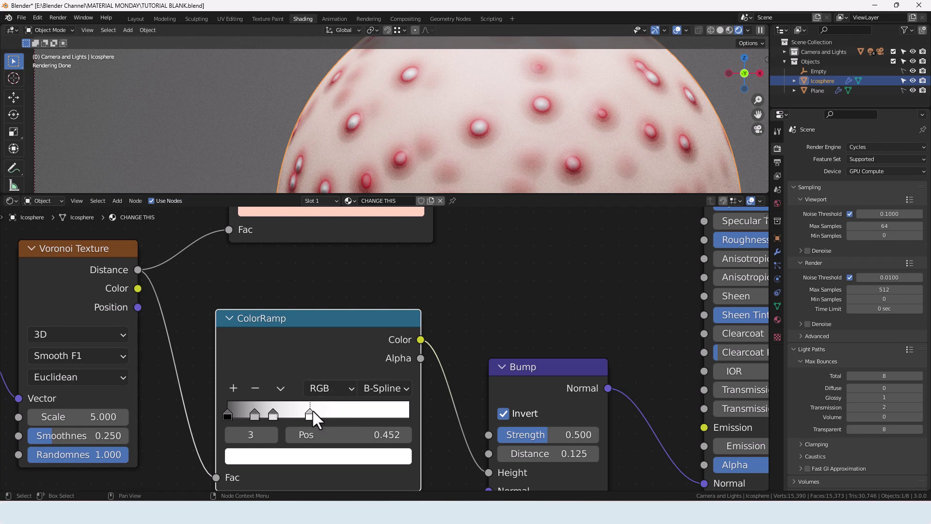
drag(307, 415, 299, 415)
click(374, 433)
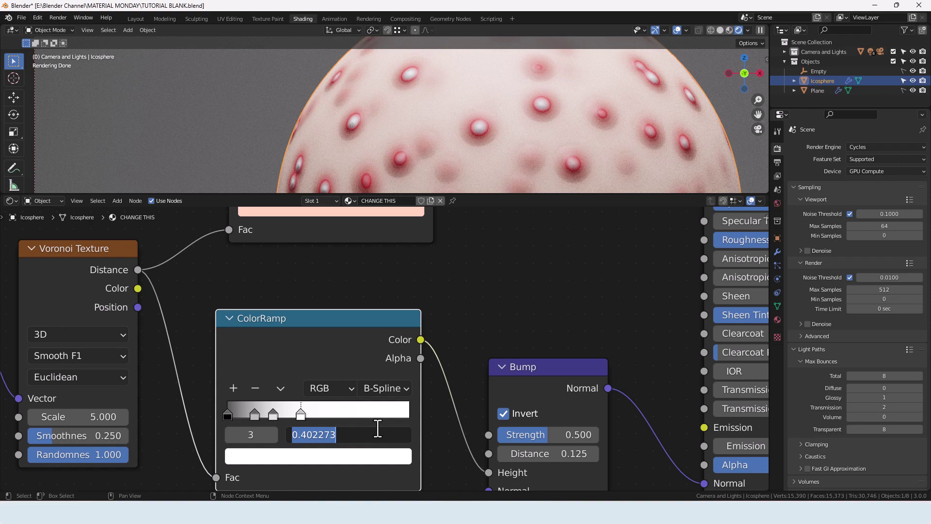
text(0.4)
key(Return)
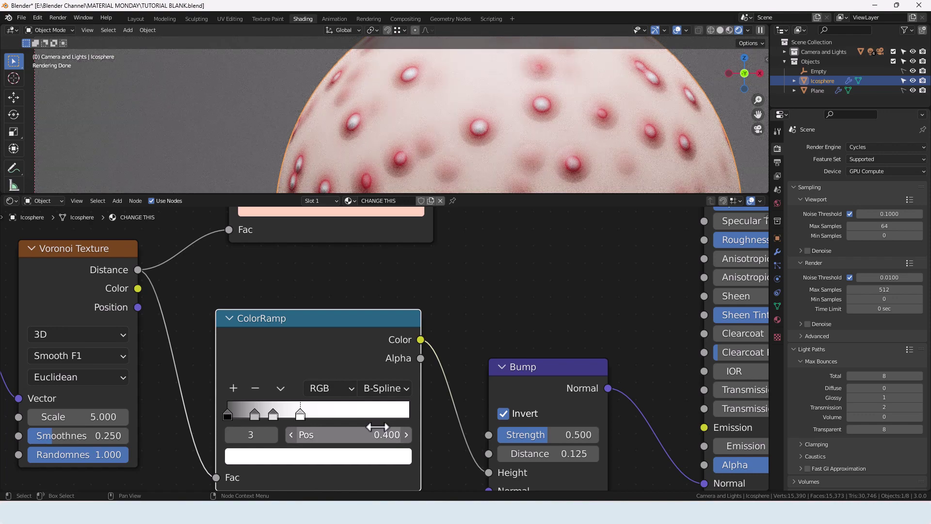
scroll(473, 391, down, 5)
middle_drag(447, 328, 451, 360)
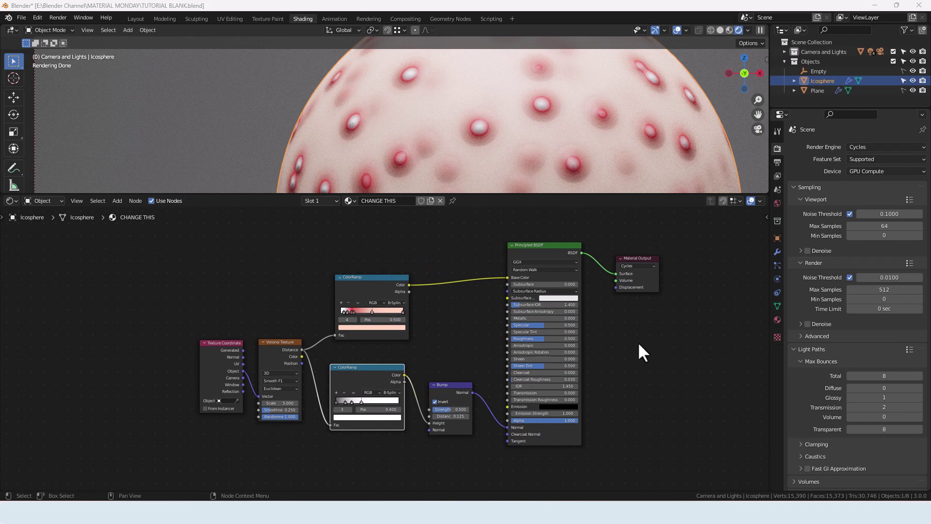
Step: Add a Displacement node and connect it to the Material Output's Displacement
key(shift+a)
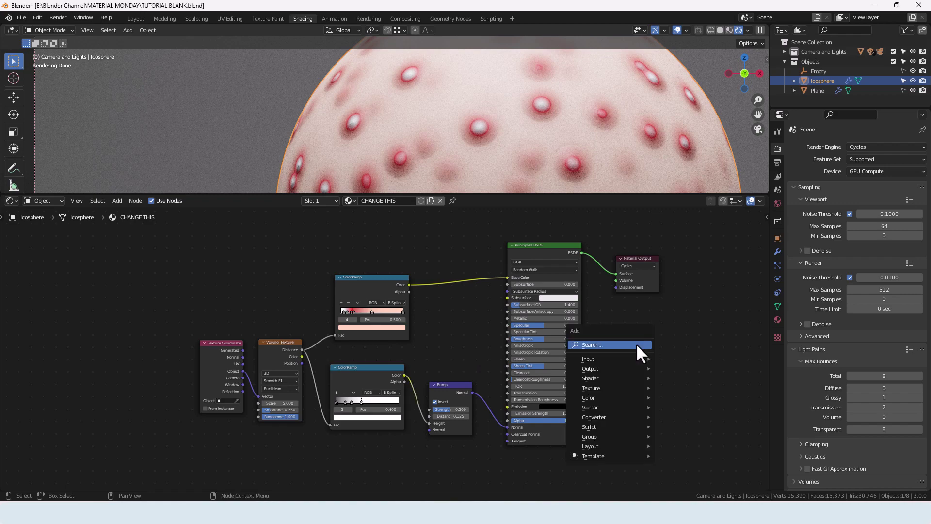
click(636, 342)
text(disp)
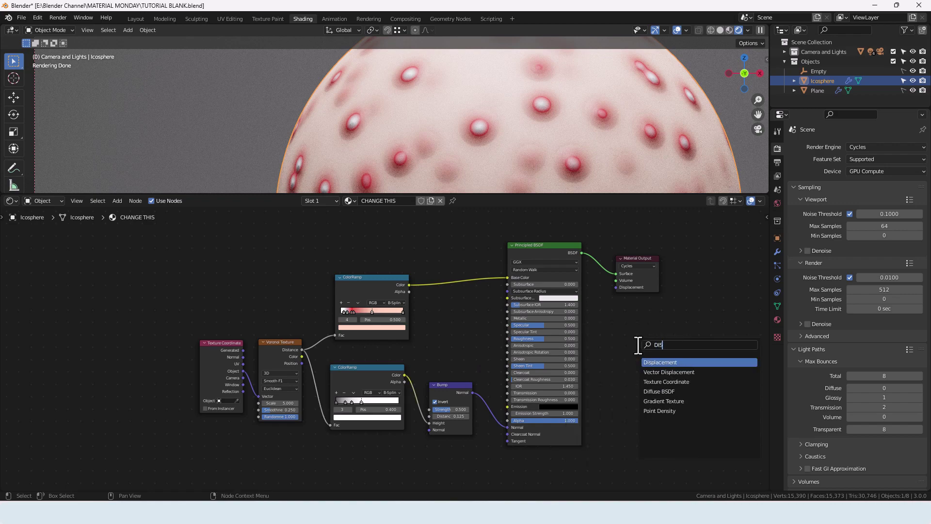
key(Return)
click(598, 316)
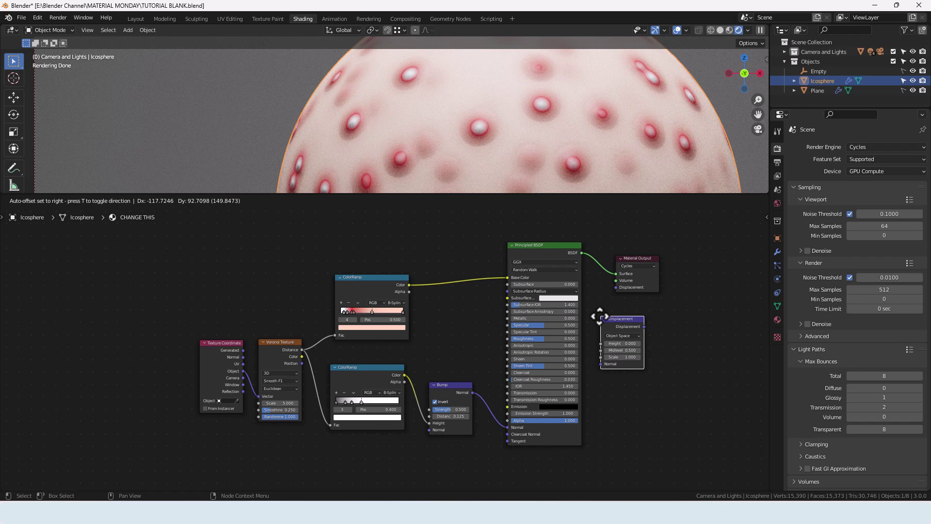
drag(641, 327, 675, 297)
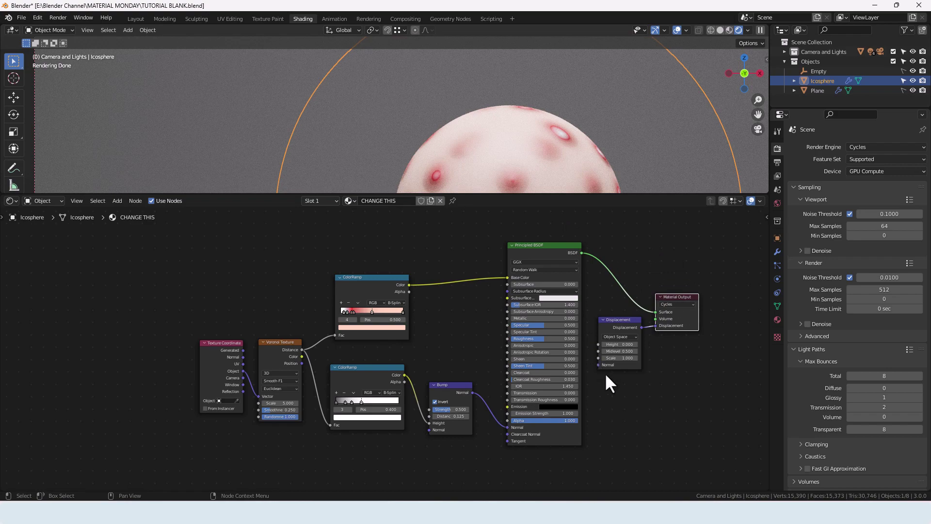
Step: Set the Displacement node's Midlevel to 0 and Scale to 0.003
drag(612, 351, 616, 353)
click(616, 353)
text(0)
key(Return)
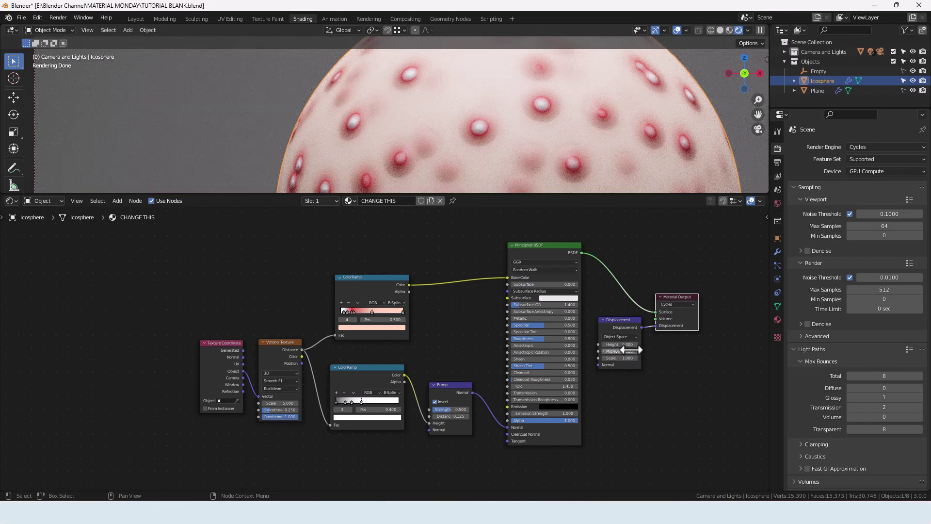
click(630, 358)
key(Return)
mouse_move(625, 381)
middle_down()
mouse_move(611, 346)
mouse_move(622, 374)
middle_up()
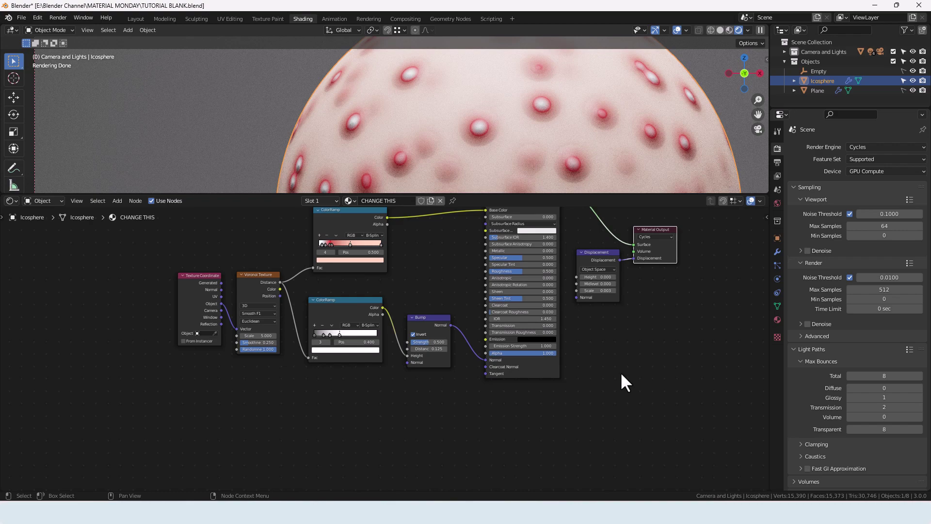
Step: Add a second Voronoi Texture and feed its Distance into the displacement Height
click(453, 399)
key(shift+a)
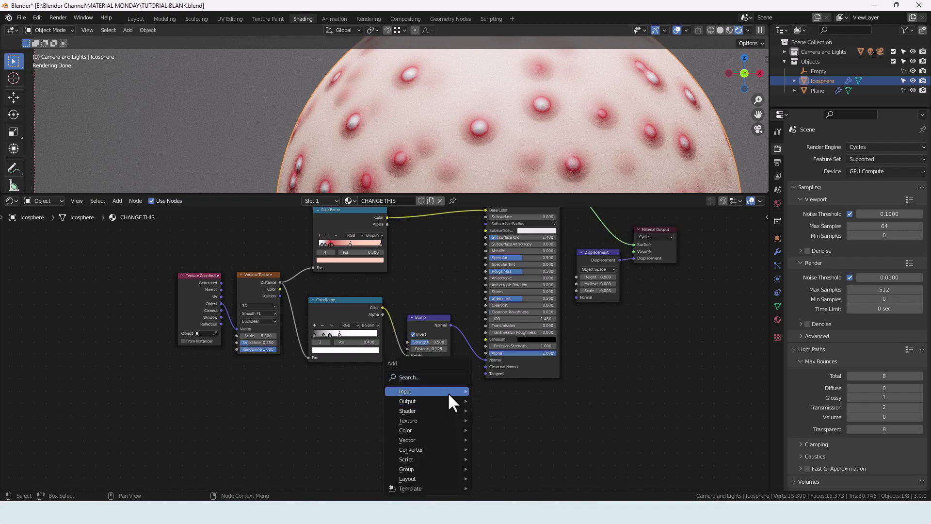
click(439, 377)
text(vor)
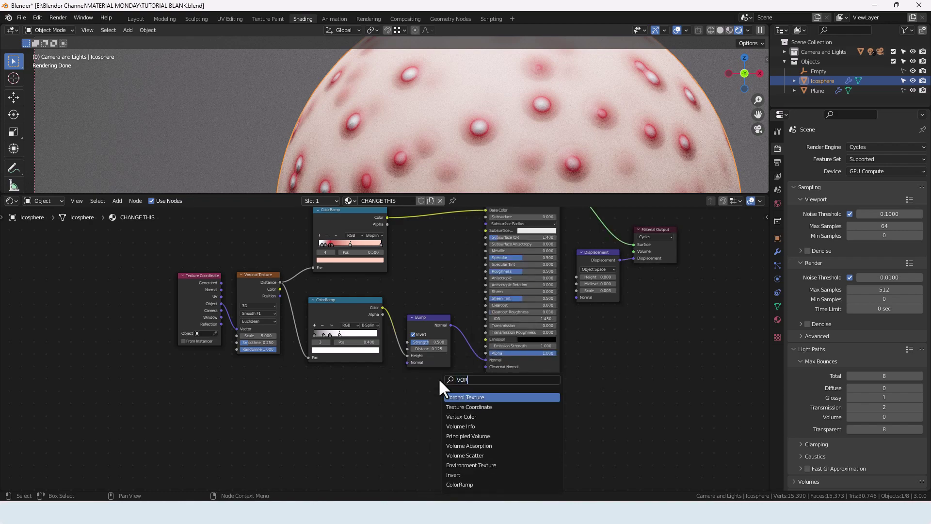
key(Return)
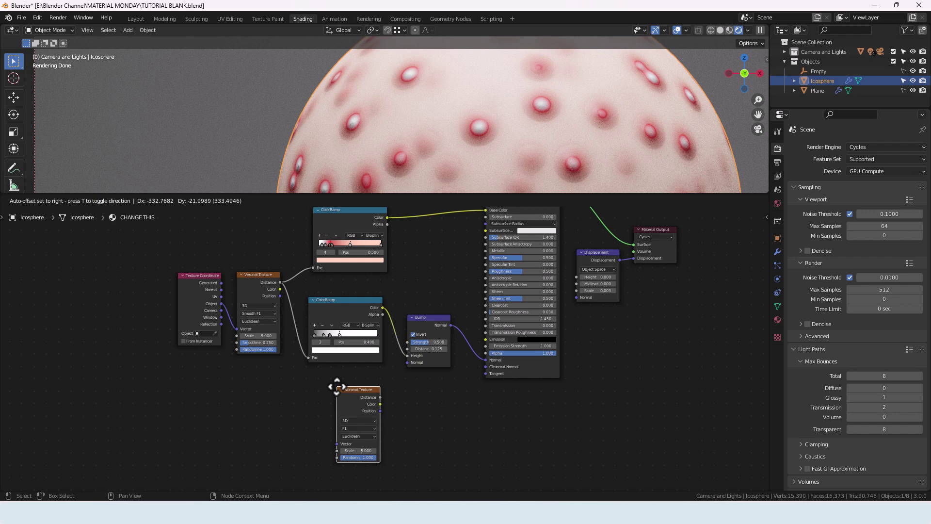
click(338, 387)
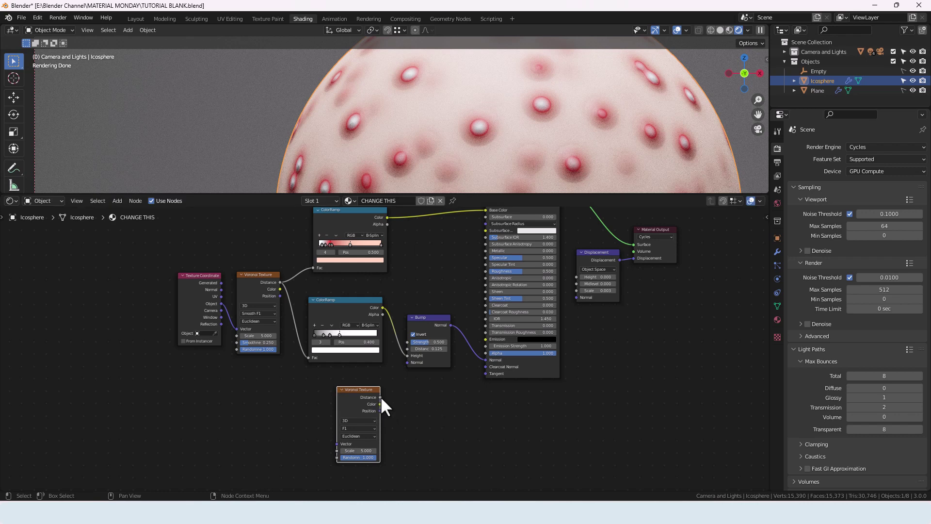
drag(380, 397, 587, 388)
Step: Link the Texture Coordinate Object output to the new Voronoi's Vector
scroll(400, 156, up, 5)
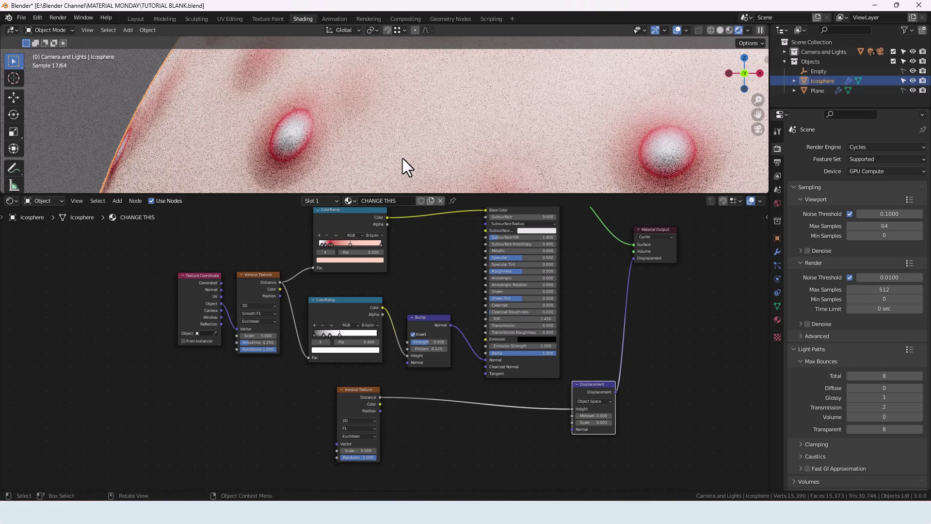
scroll(403, 157, down, 5)
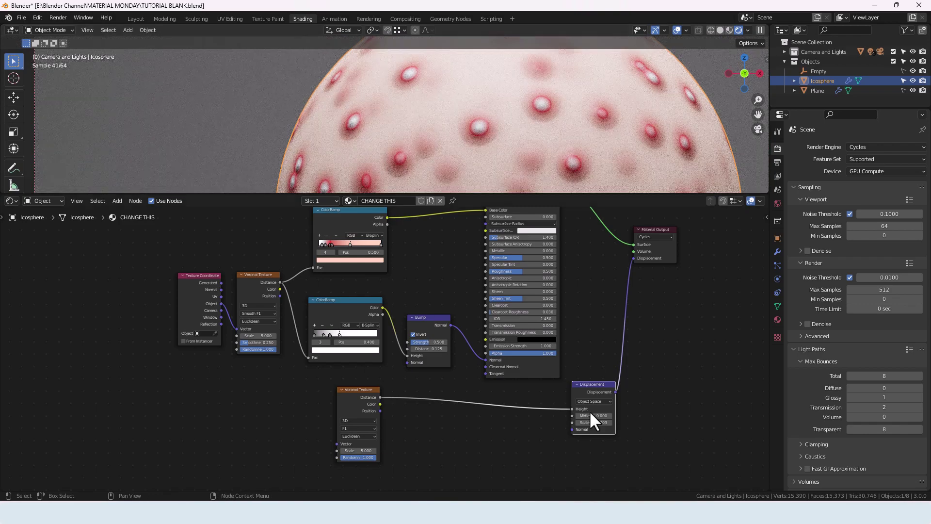
middle_drag(541, 433, 527, 414)
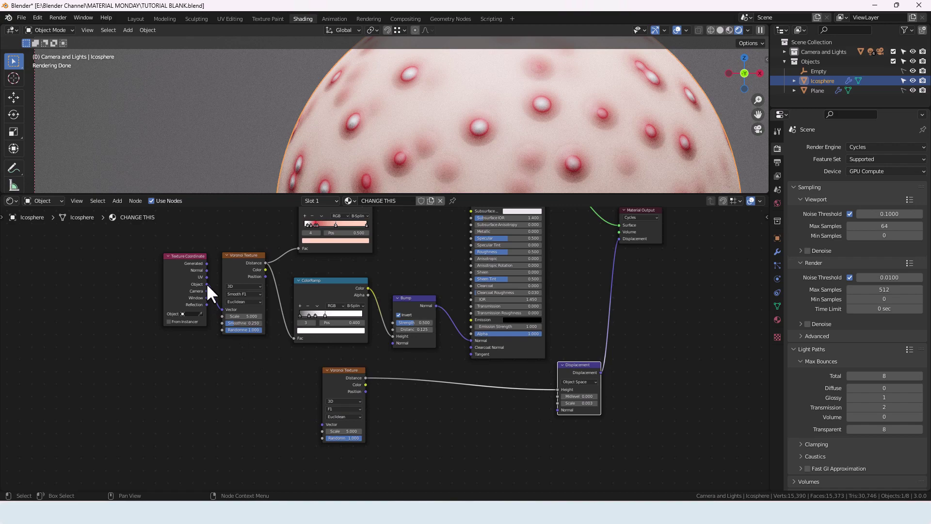
drag(207, 284, 319, 424)
drag(192, 266, 191, 344)
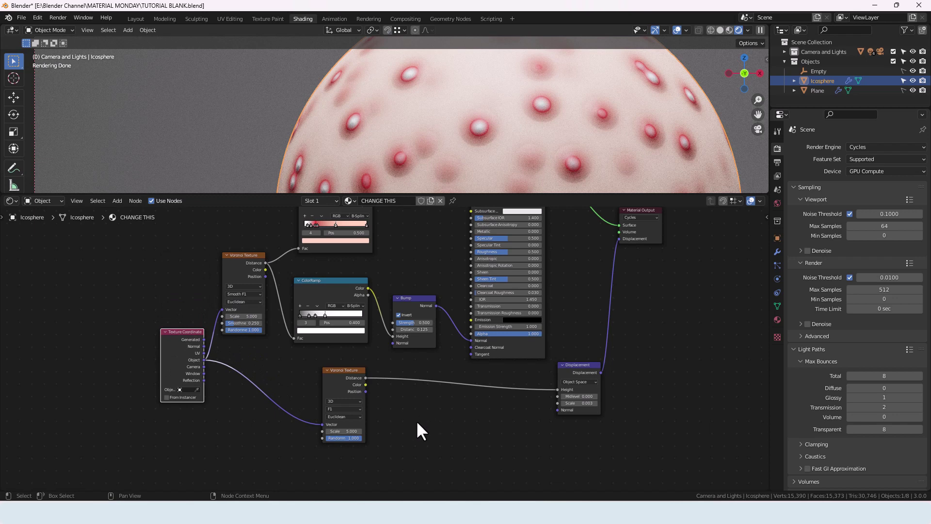
middle_drag(416, 420, 407, 415)
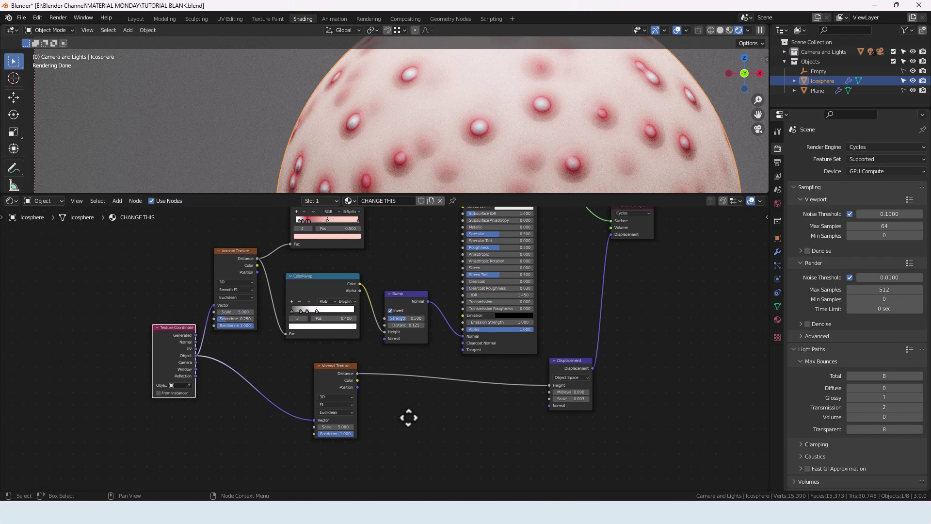
Step: Set the pore Voronoi to Smooth F1 with Scale 100
click(339, 404)
click(342, 425)
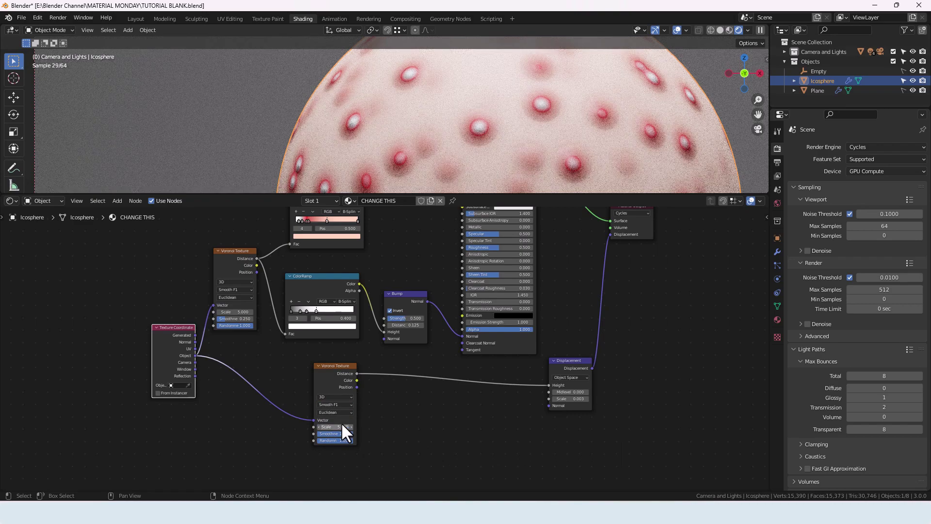
click(340, 427)
text(100)
key(Return)
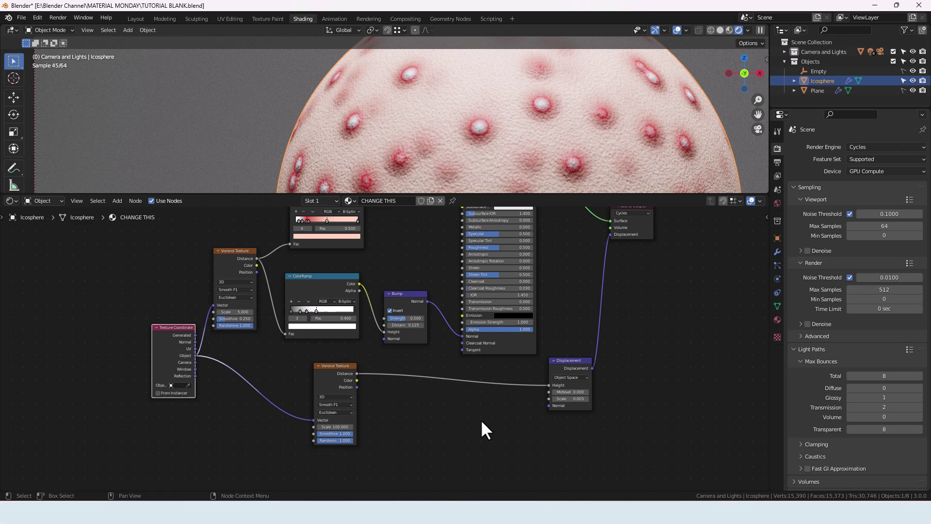
middle_drag(475, 421, 478, 400)
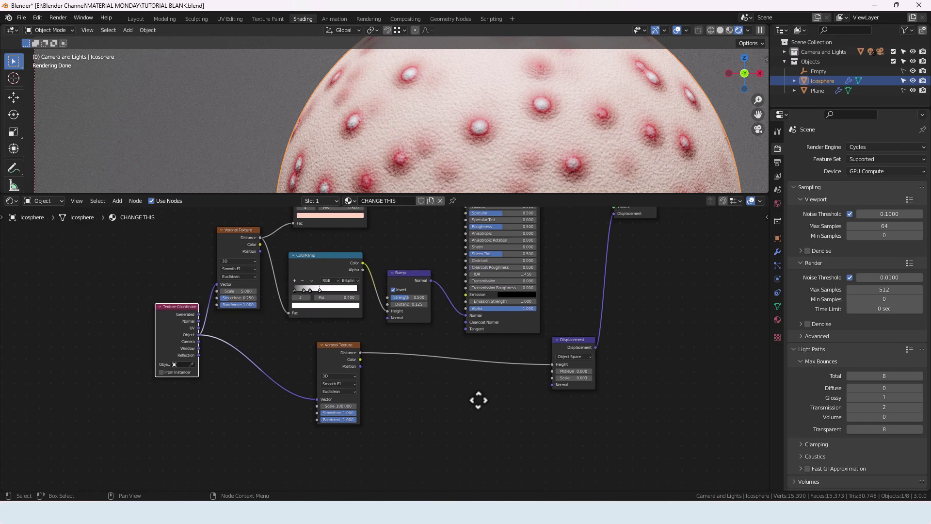
key(shift+a)
Step: Add a ColorRamp below the pore Voronoi and drive its Fac from the upper texture
click(463, 380)
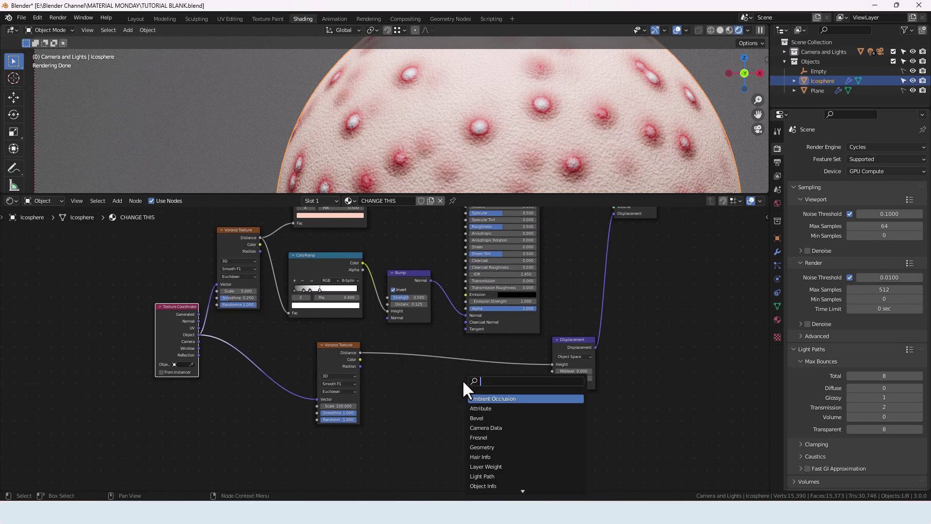
text(col)
key(Return)
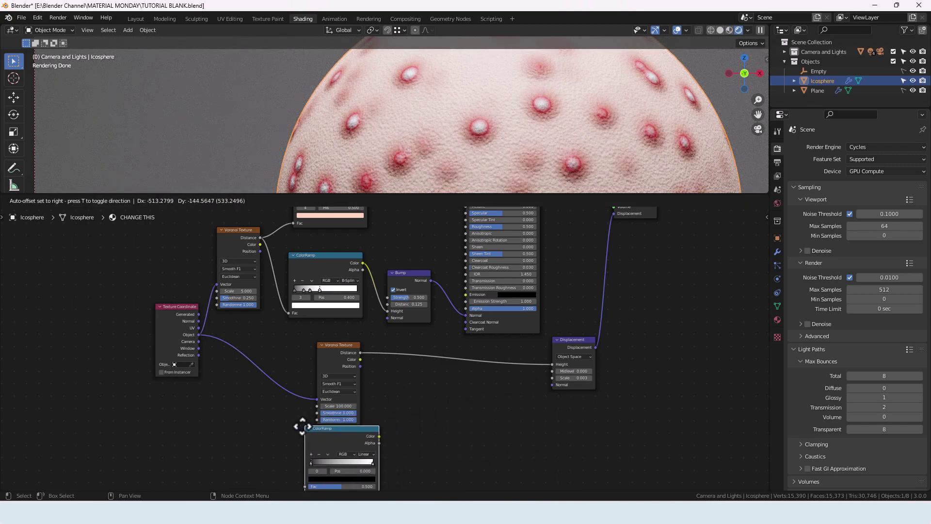
click(285, 432)
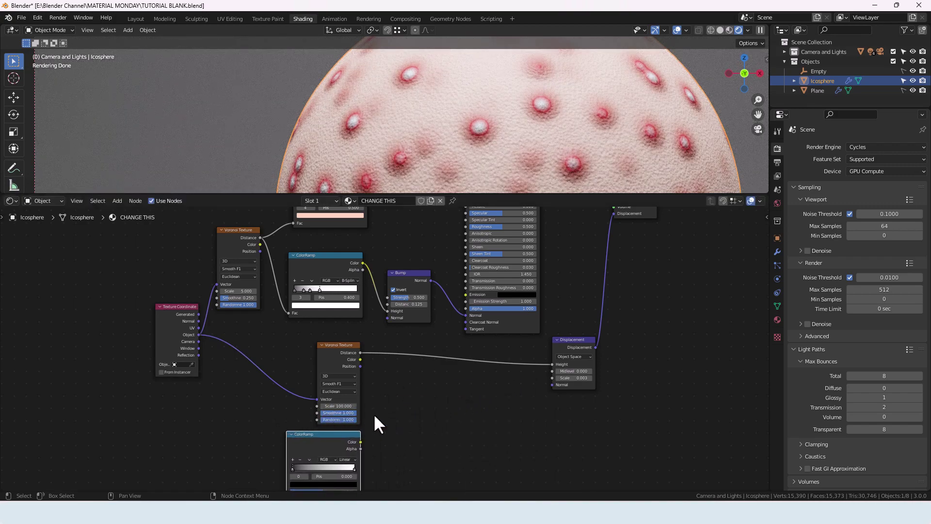
middle_drag(374, 414, 381, 388)
scroll(381, 388, down, 2)
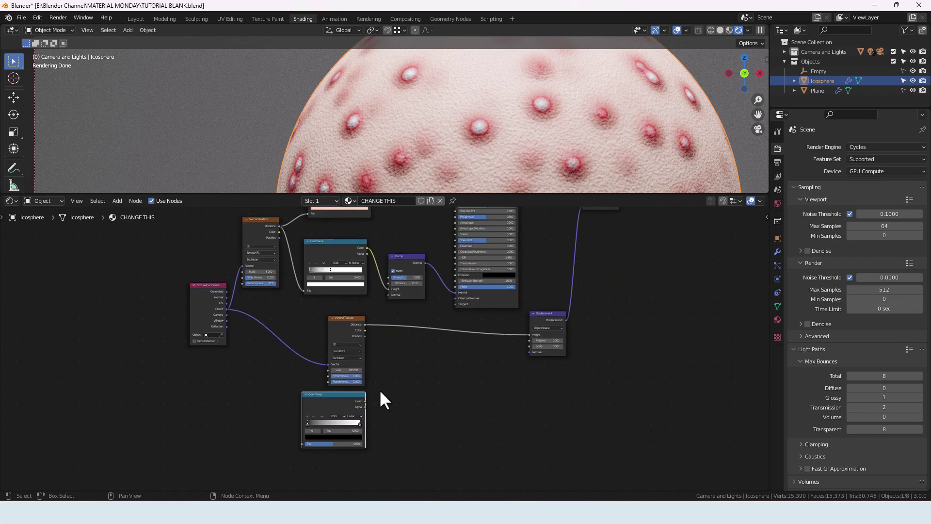
drag(280, 226, 300, 446)
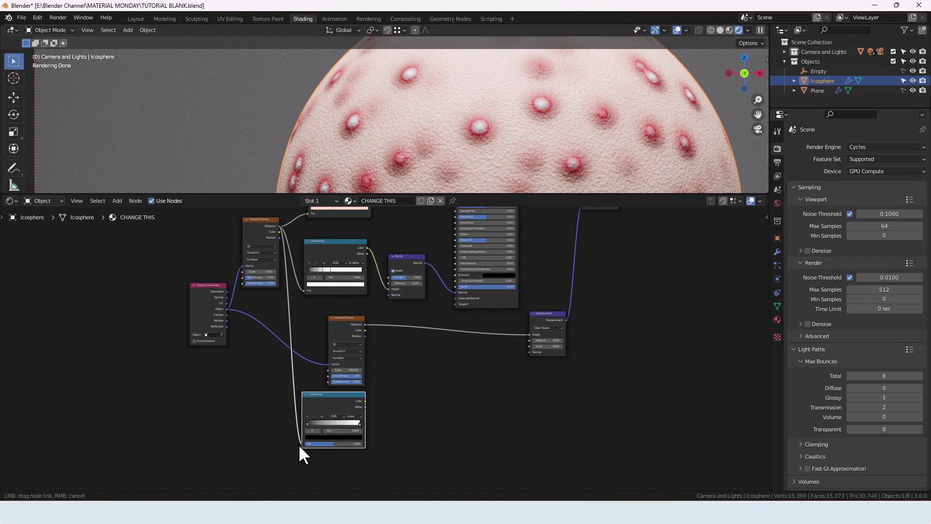
drag(298, 444, 300, 443)
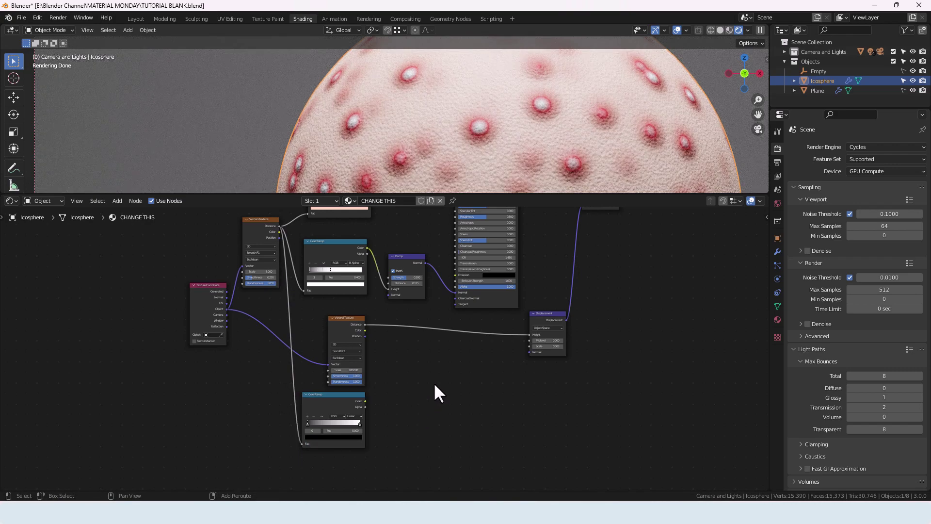
Step: Insert another ColorRamp on the pore Voronoi-to-Displacement link
key(shift+a)
text(color ramp)
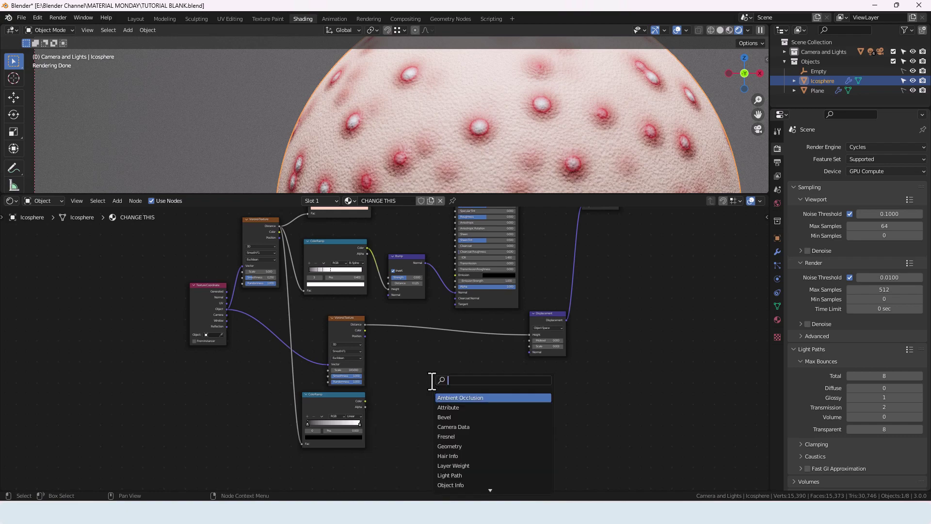
key(Return)
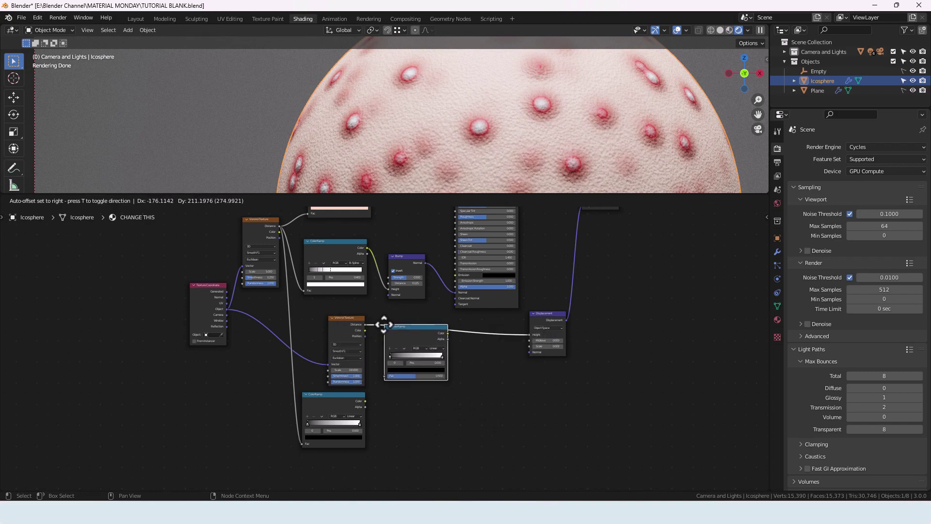
click(384, 324)
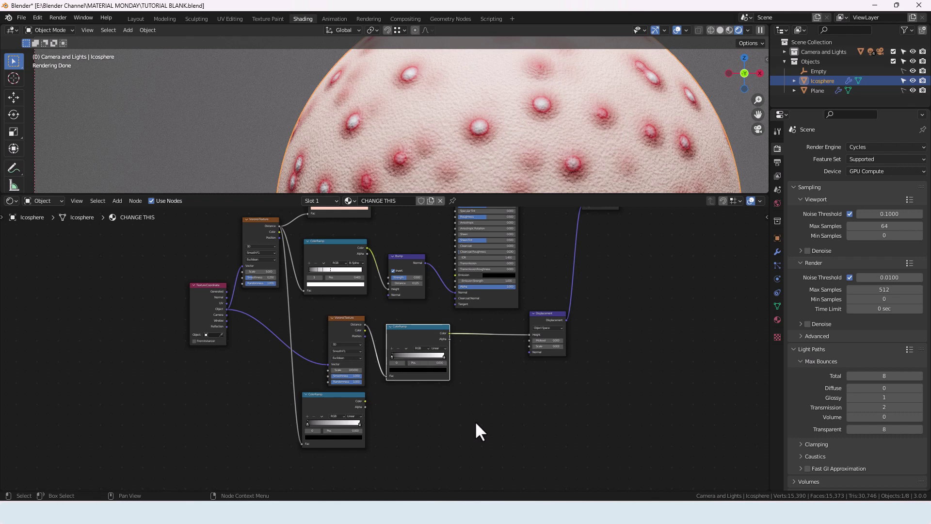
Step: Insert a Mix node before Displacement, feeding the lower ColorRamp's Color into Color2
key(shift+a)
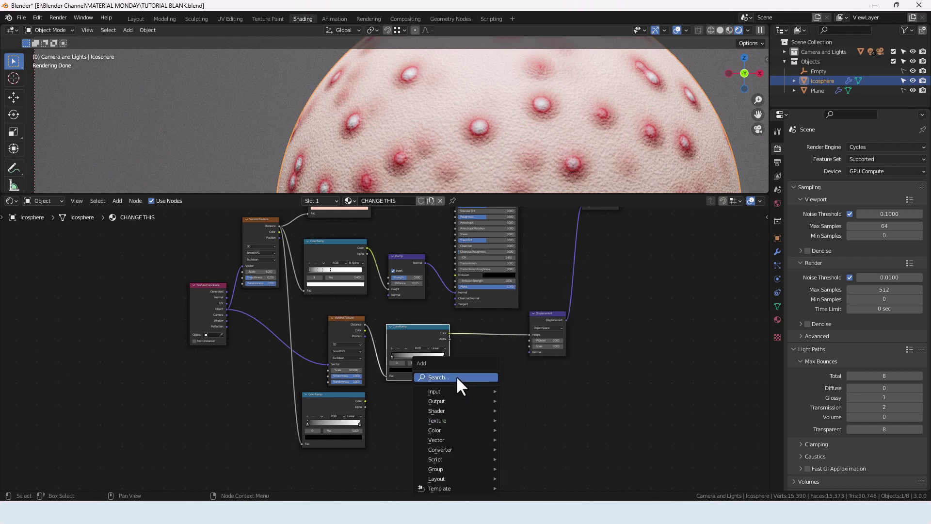
click(459, 377)
text(MIX)
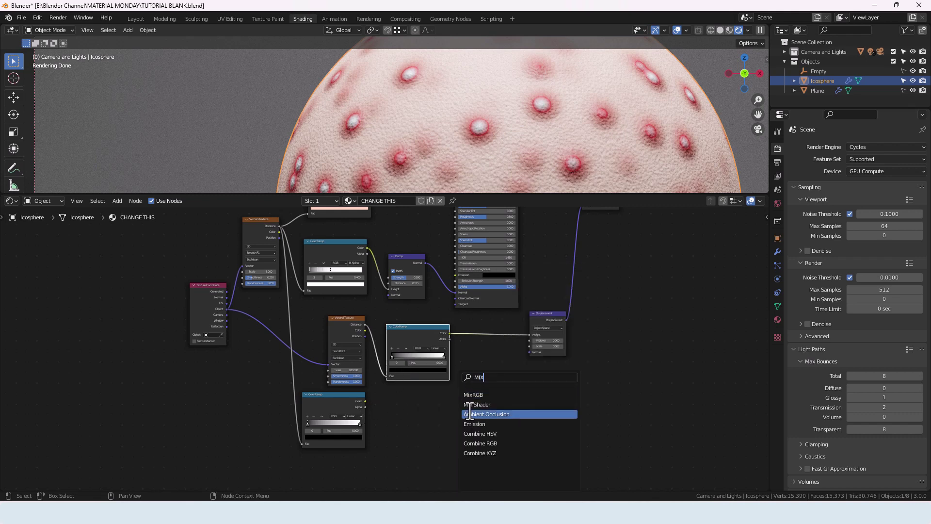
click(476, 395)
click(493, 395)
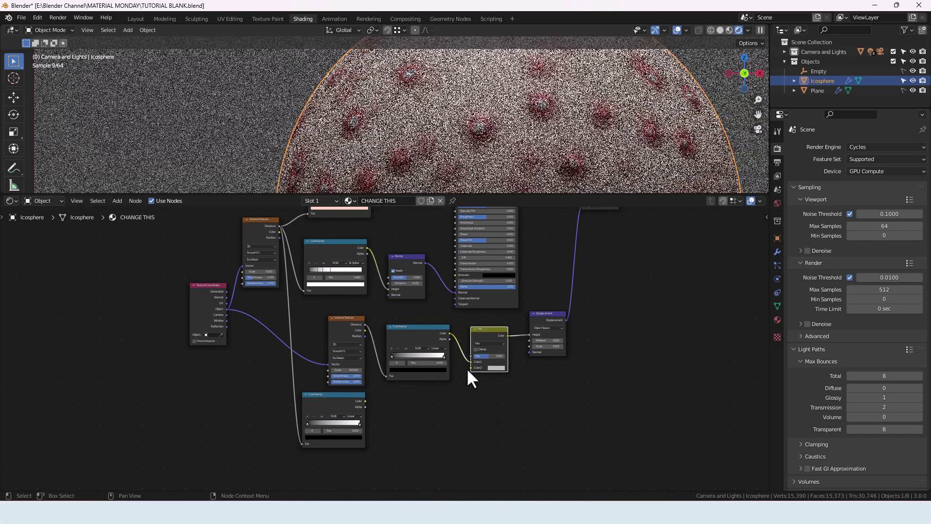
drag(366, 400, 470, 367)
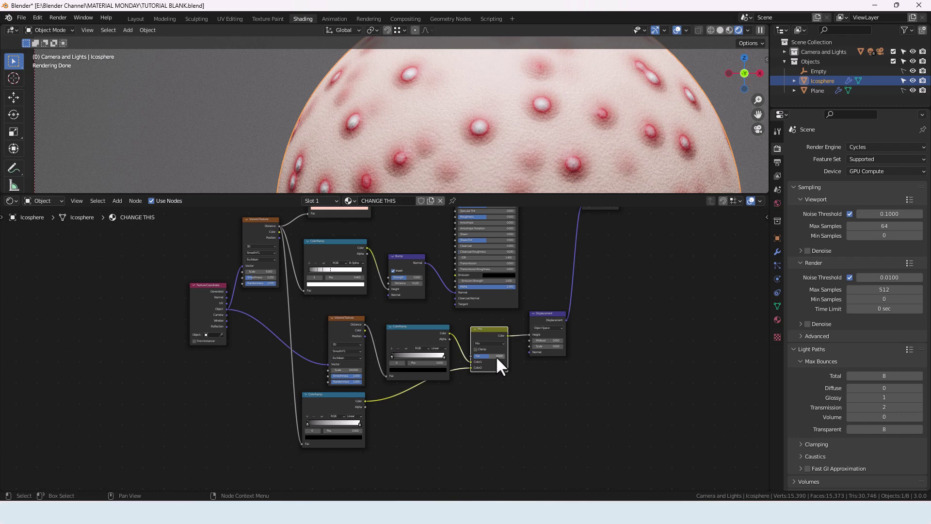
Step: Set the Mix node's blend mode to Subtract
scroll(495, 357, up, 4)
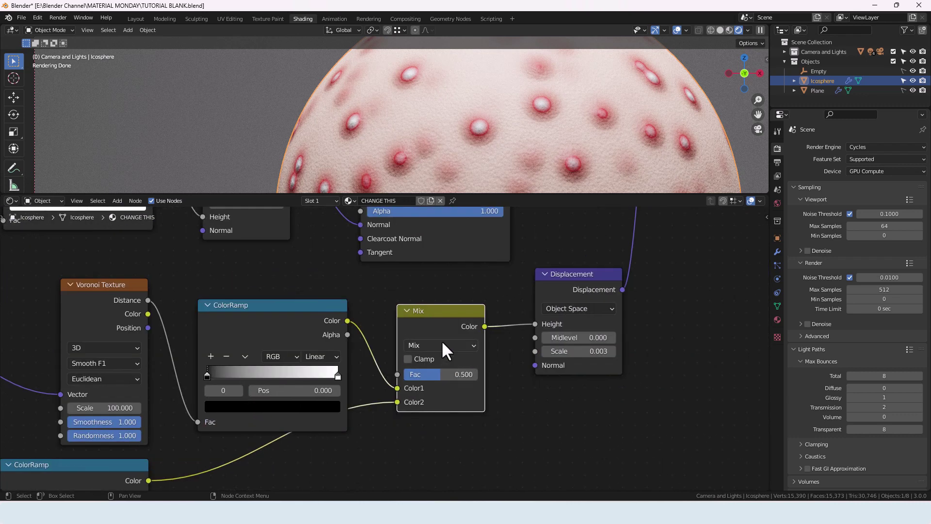
click(441, 342)
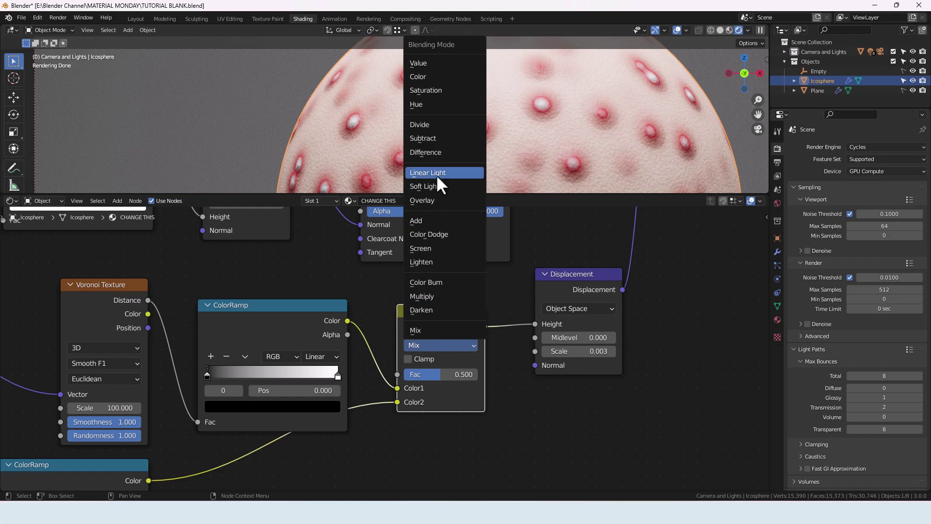
click(432, 138)
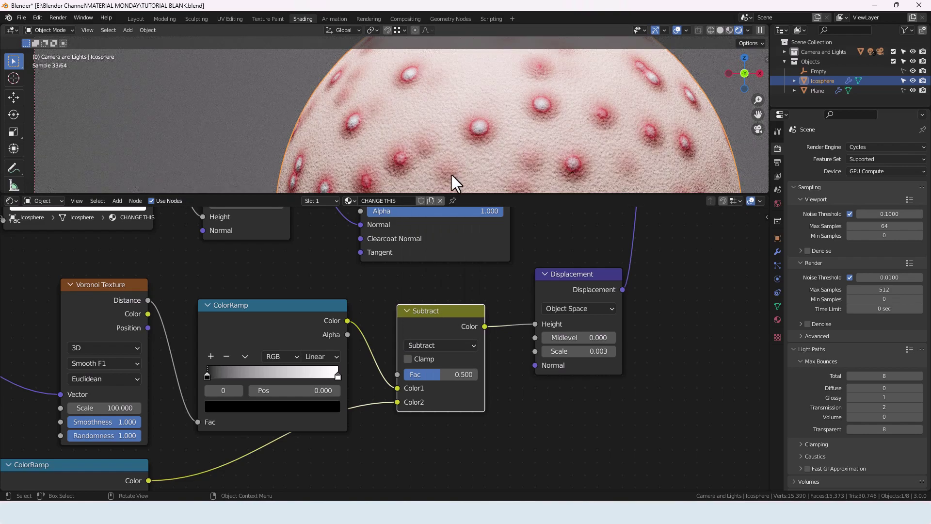
scroll(408, 159, up, 3)
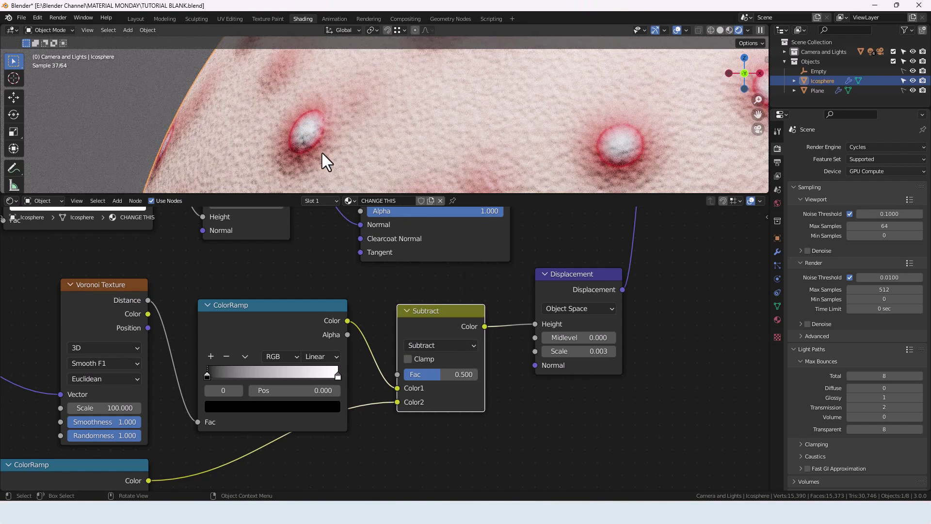
scroll(368, 164, down, 5)
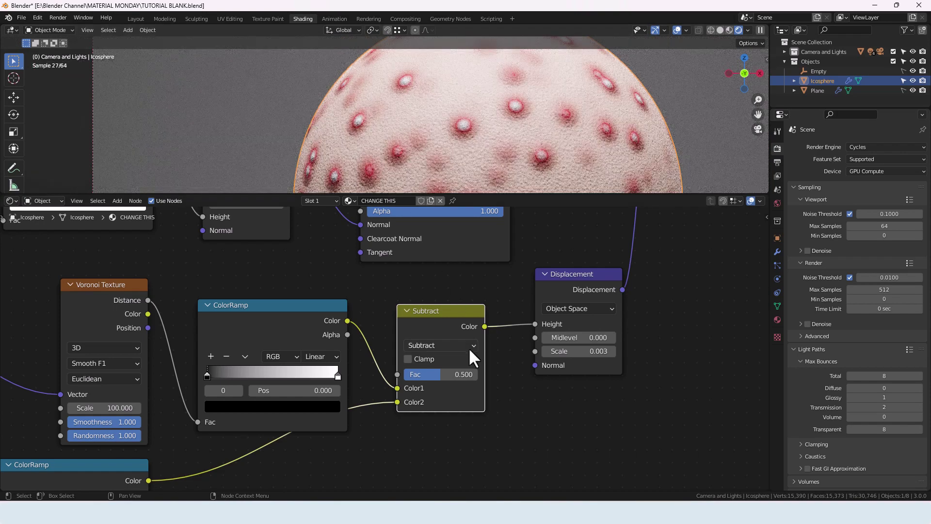
Step: Switch the upper ColorRamp to B-Spline interpolation
middle_drag(522, 406, 582, 308)
scroll(471, 357, down, 2)
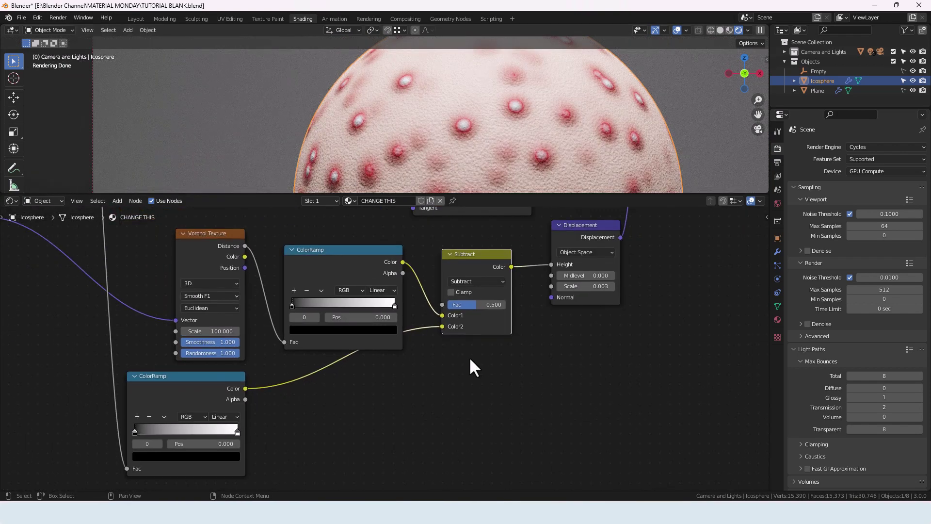
middle_drag(456, 359, 488, 359)
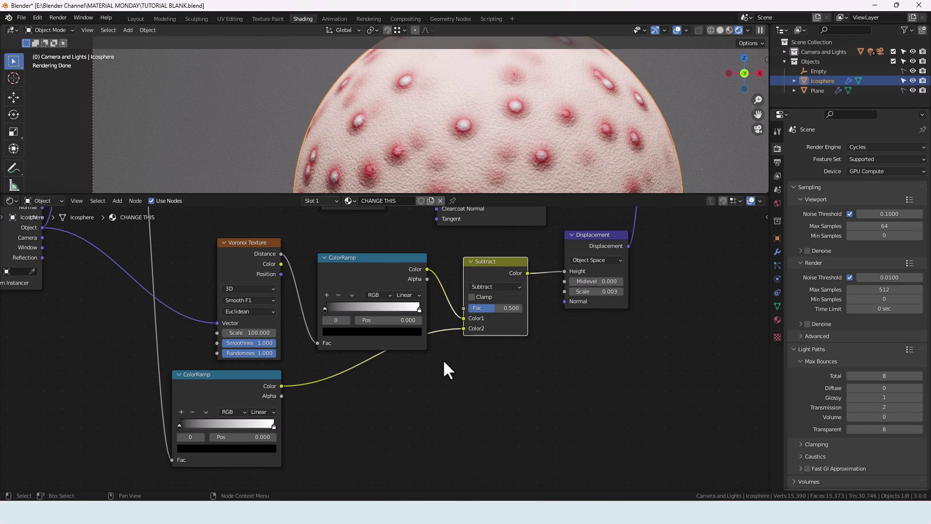
click(408, 294)
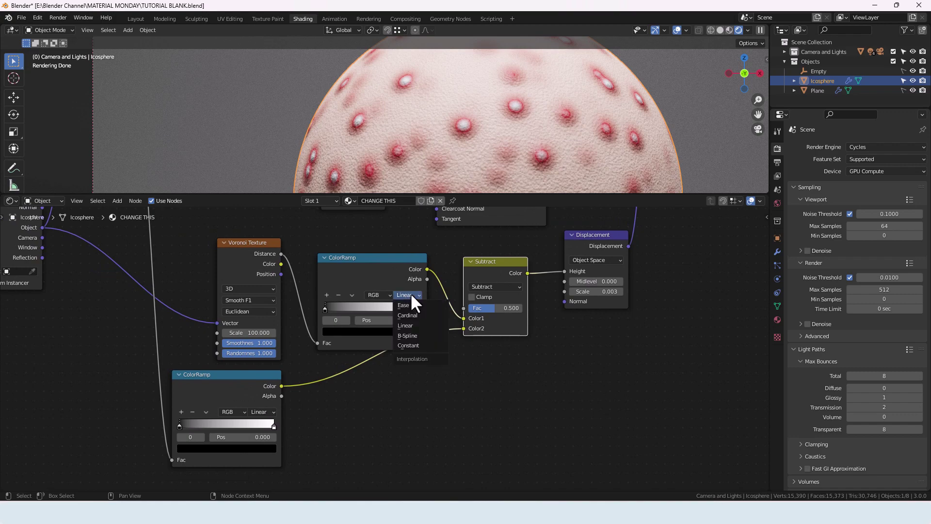
click(415, 335)
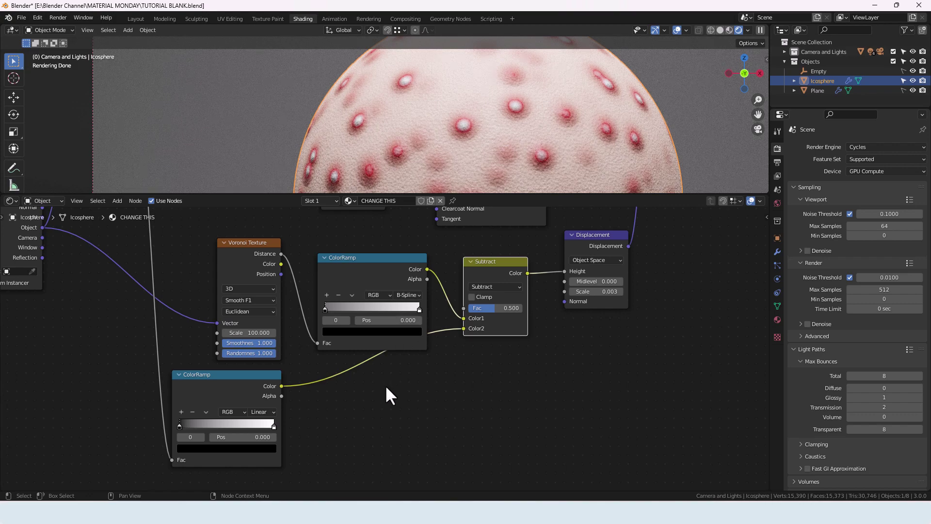
Step: Make the lower ColorRamp Cardinal, flip it, and set its end stop to 0.25
click(266, 412)
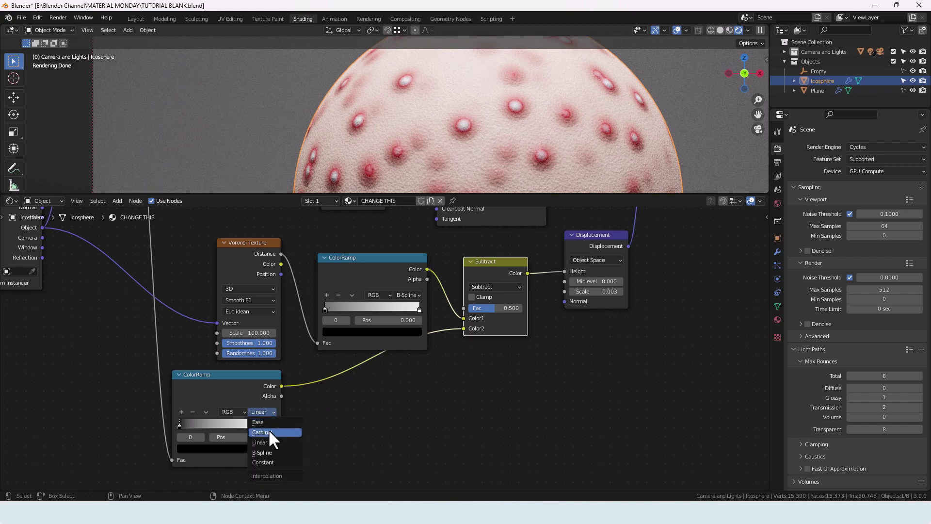
click(269, 431)
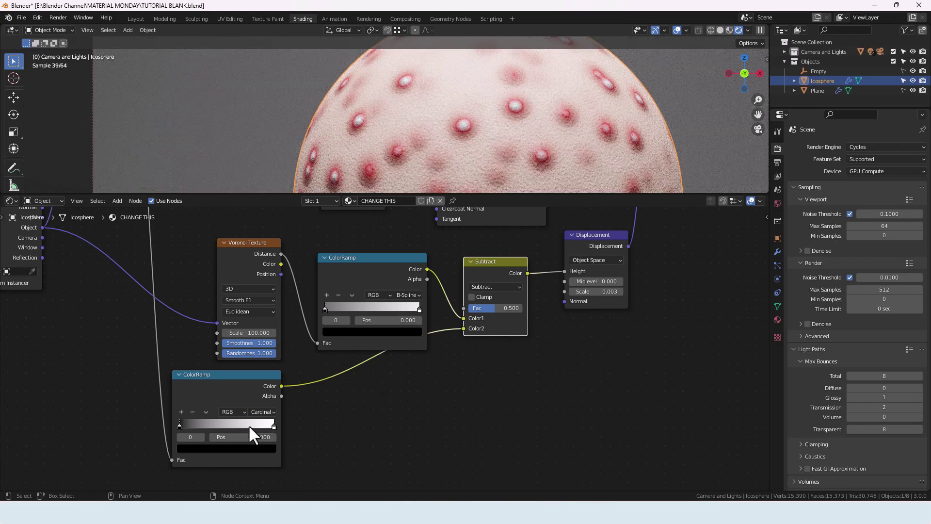
click(206, 412)
click(211, 420)
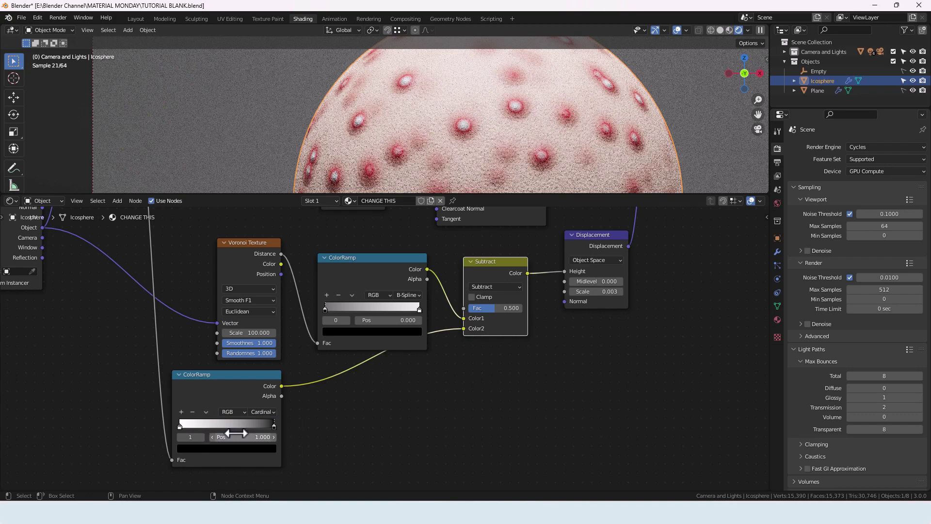
drag(273, 429, 215, 429)
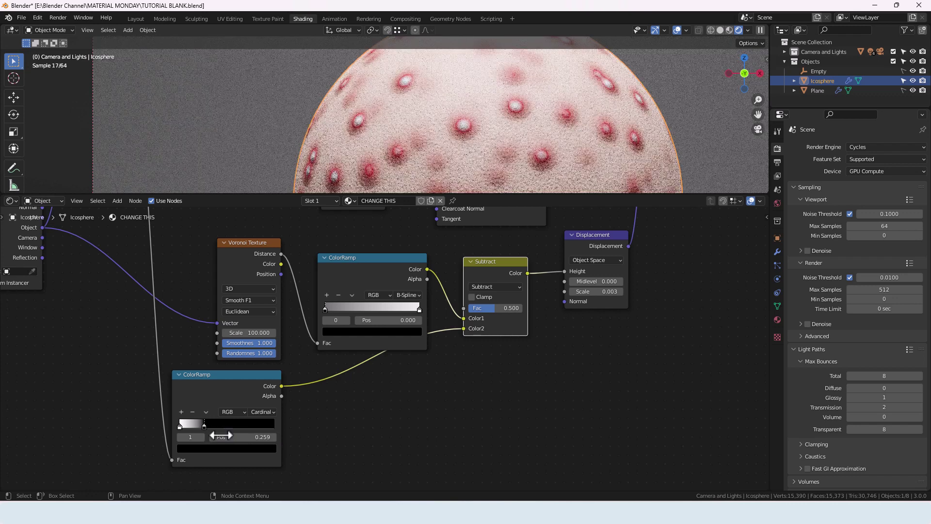
click(269, 437)
key(BackSpace)
text(0.25)
key(Return)
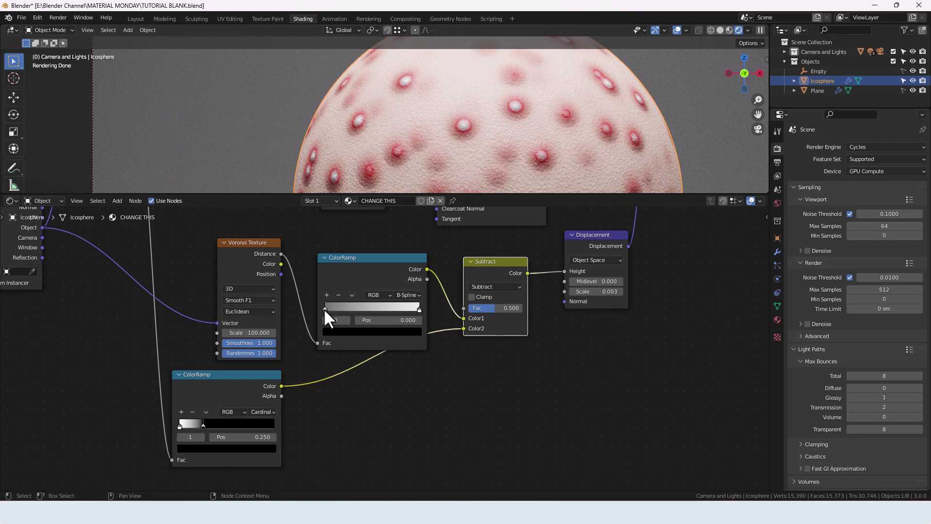
Step: Position the upper ColorRamp's black stop at 0.15
drag(324, 309, 336, 309)
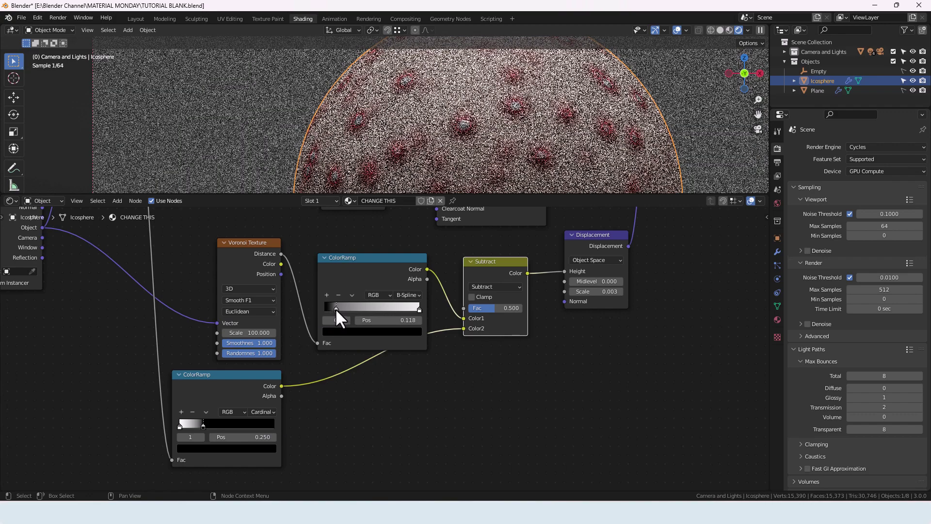
click(382, 321)
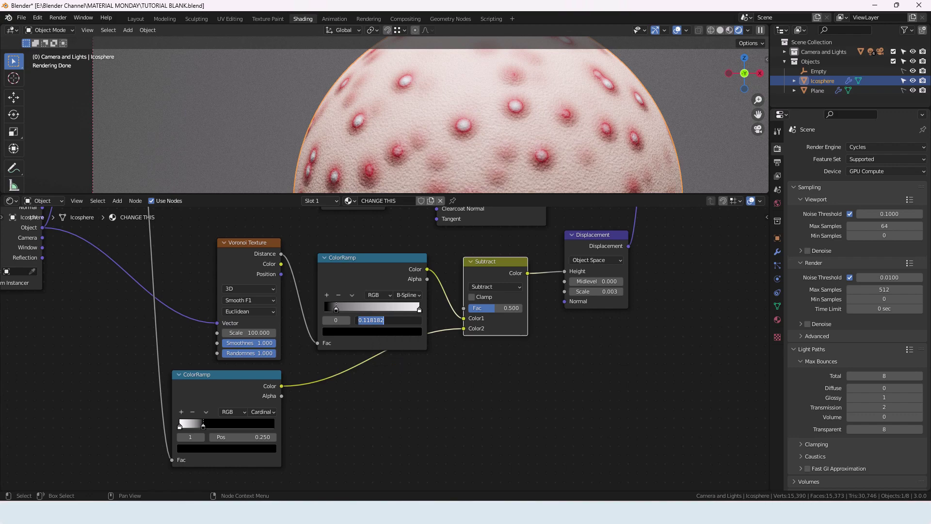
key(BackSpace)
key(Return)
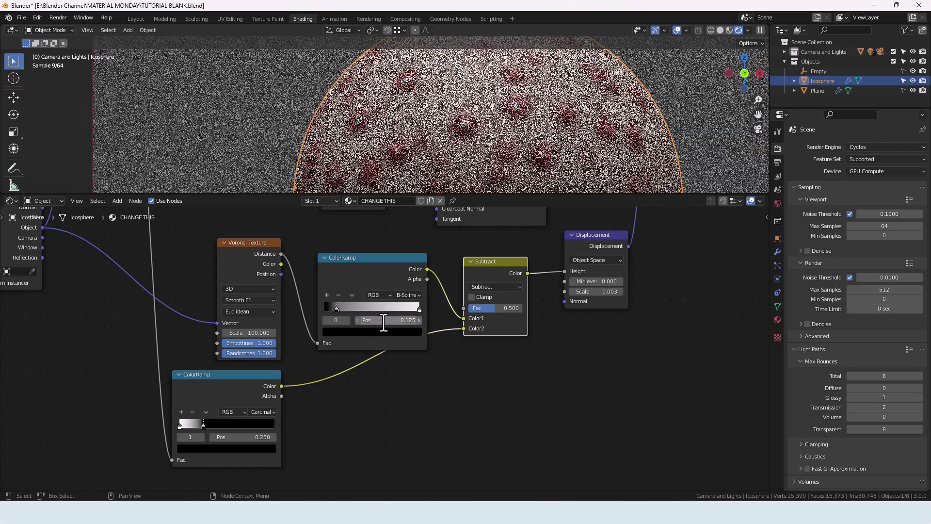
click(383, 321)
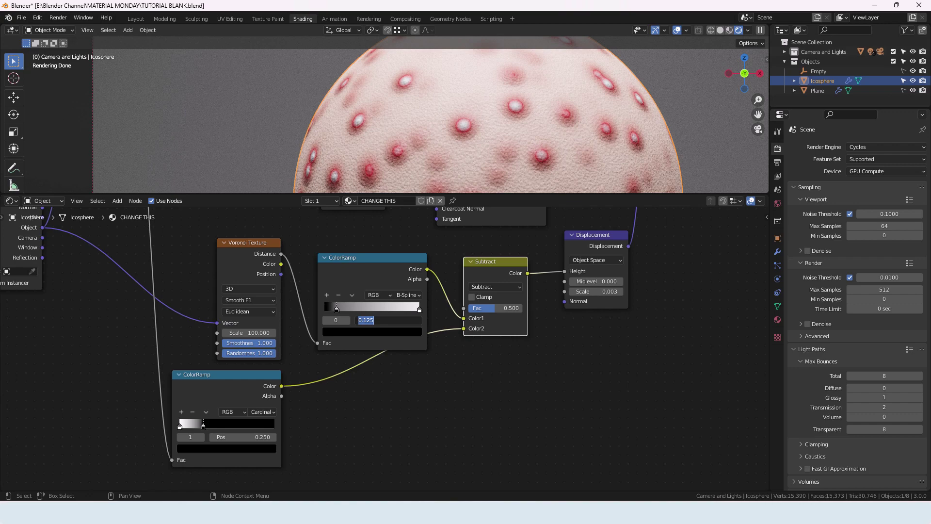
key(BackSpace)
text(.15)
key(Return)
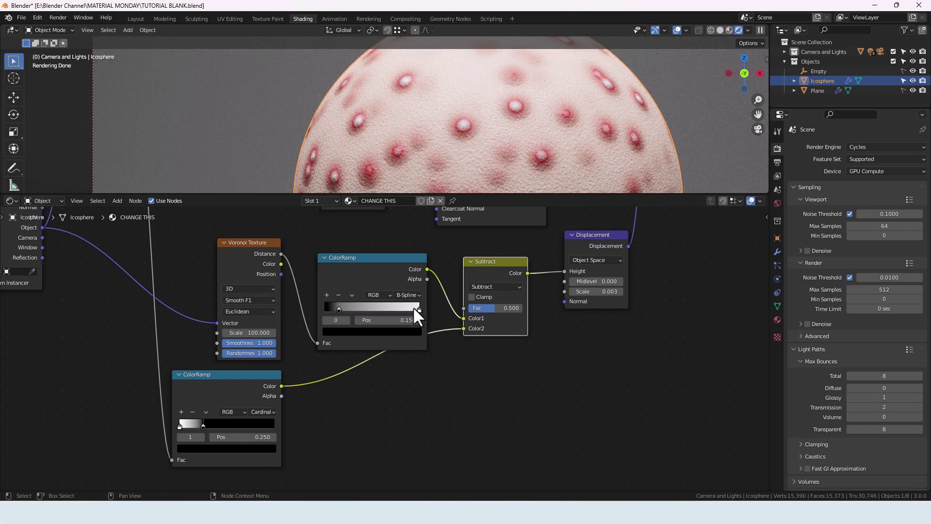
Step: Position the upper ColorRamp's white stop at 0.5
drag(419, 308, 370, 308)
click(391, 321)
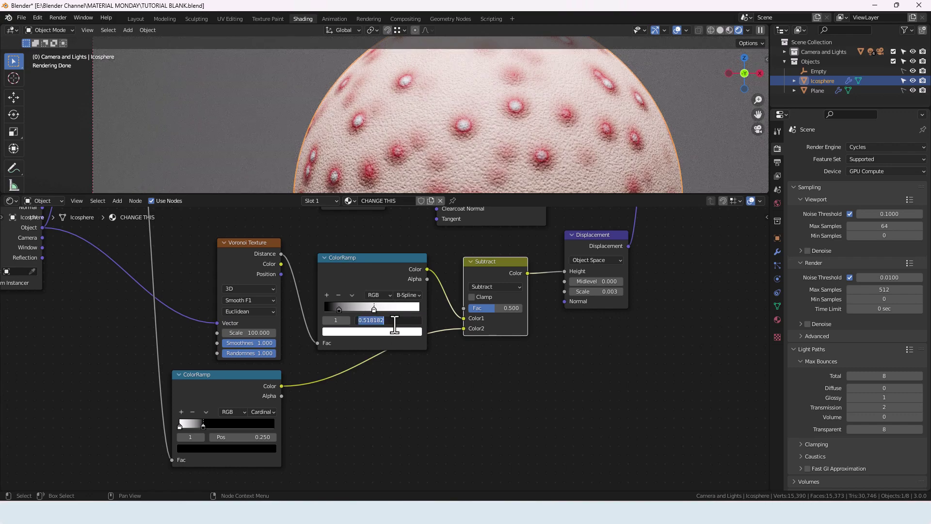
text(0.5)
key(Return)
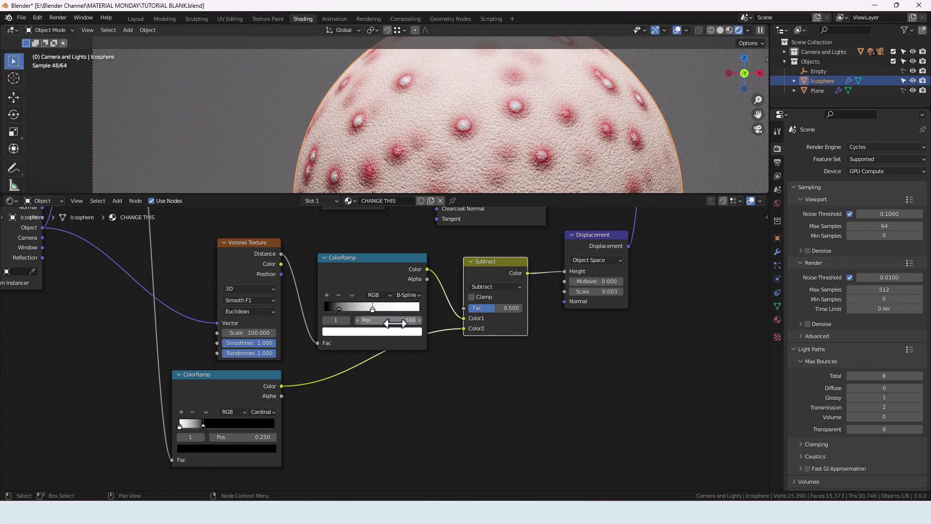
scroll(445, 166, up, 5)
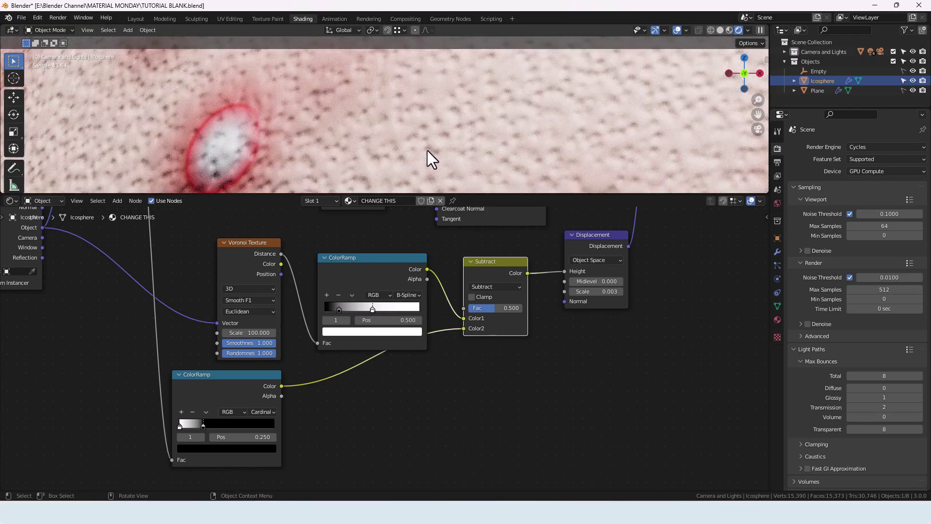
scroll(497, 151, down, 5)
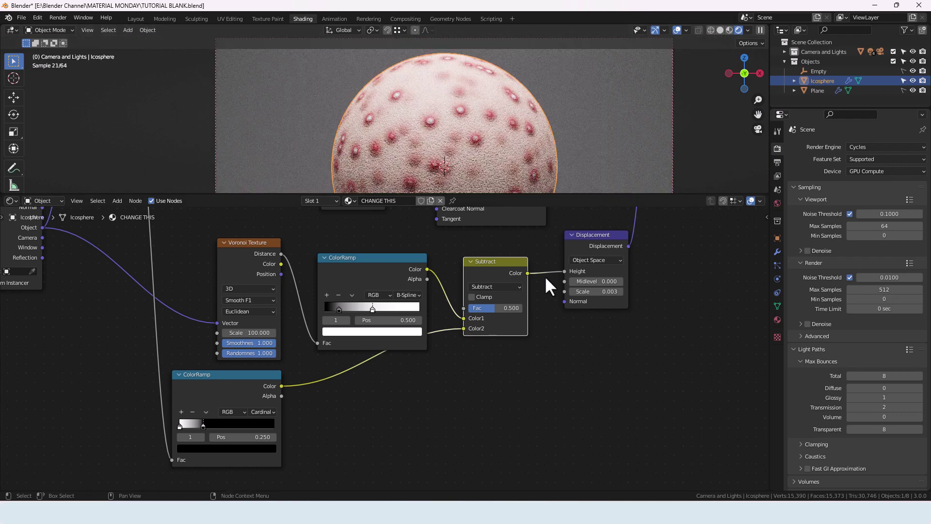
scroll(552, 314, down, 1)
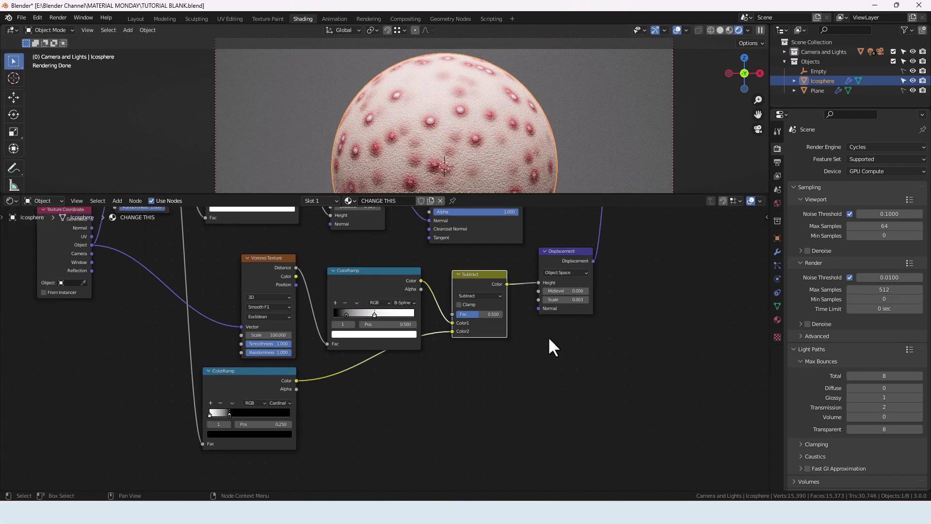
scroll(548, 336, down, 1)
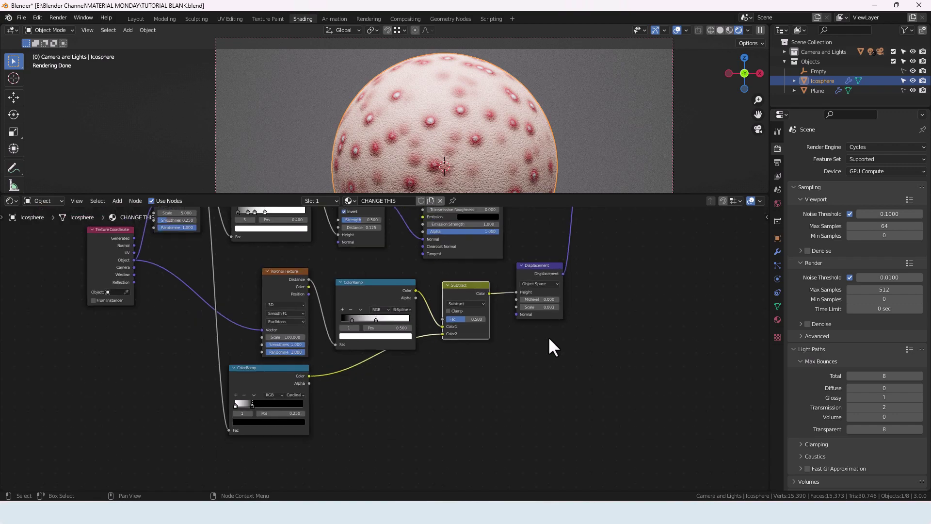
scroll(509, 183, down, 3)
scroll(509, 181, down, 1)
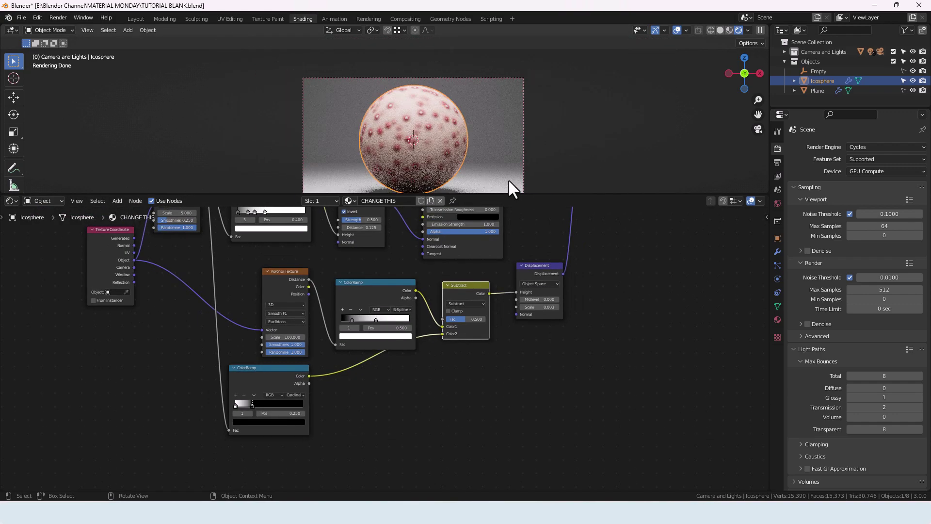
scroll(508, 179, up, 3)
scroll(568, 334, down, 3)
middle_drag(567, 337, 606, 349)
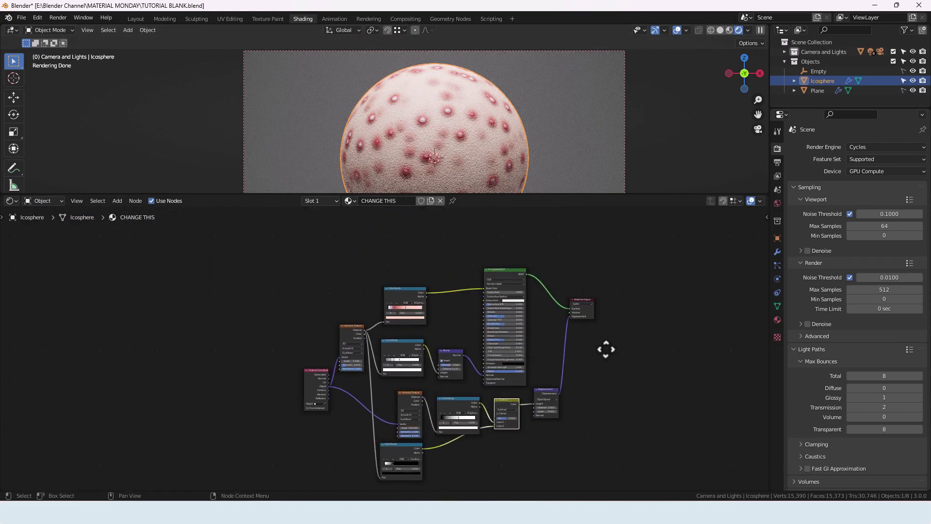
scroll(578, 336, up, 2)
scroll(604, 325, up, 2)
middle_drag(662, 321, 596, 324)
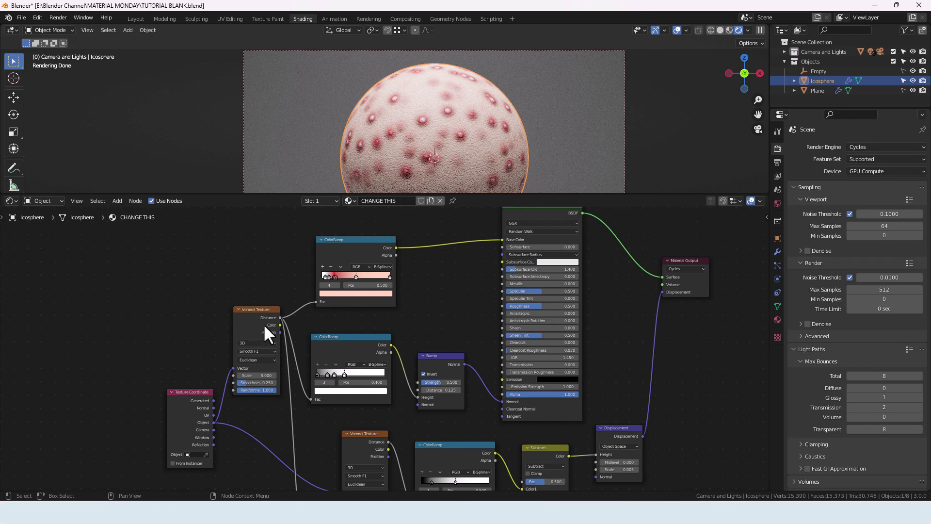
Step: Link the spot Voronoi's Distance to Principled Roughness via a new Linear ColorRamp
click(279, 318)
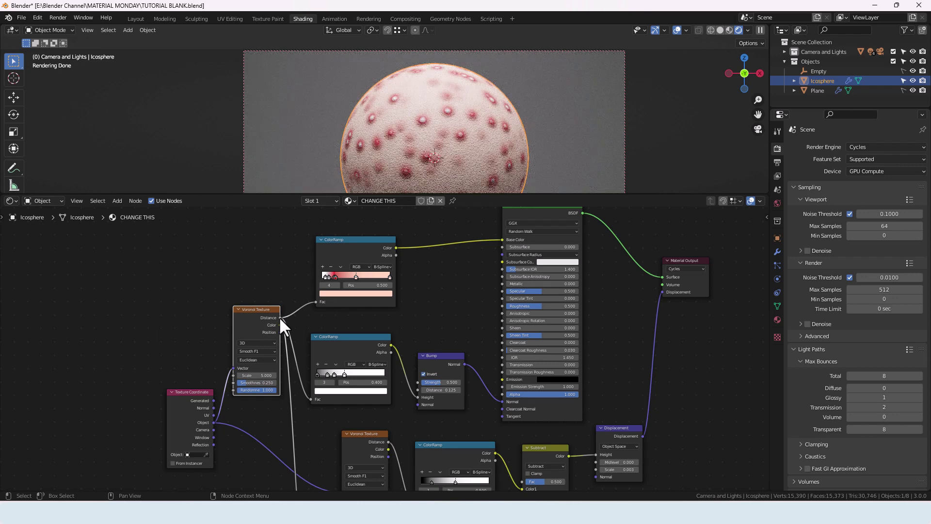
drag(280, 317, 499, 305)
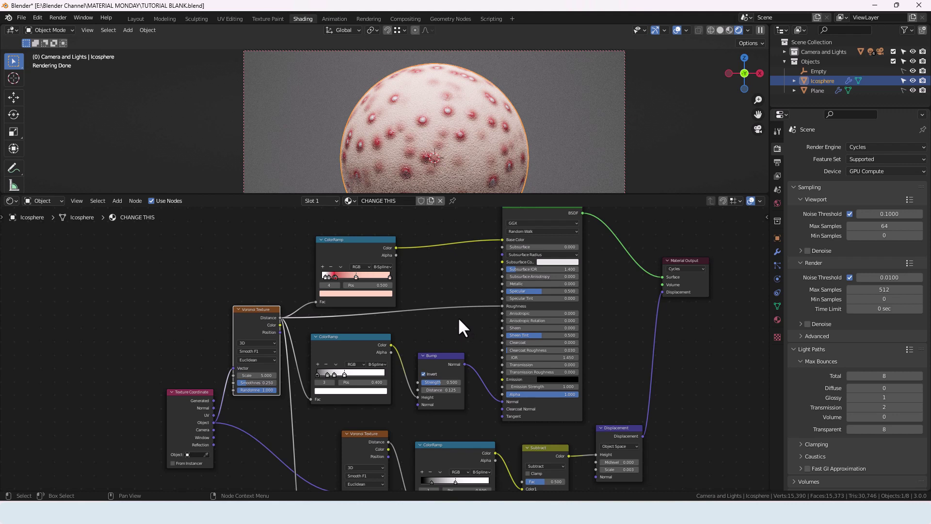
key(shift+a)
click(459, 319)
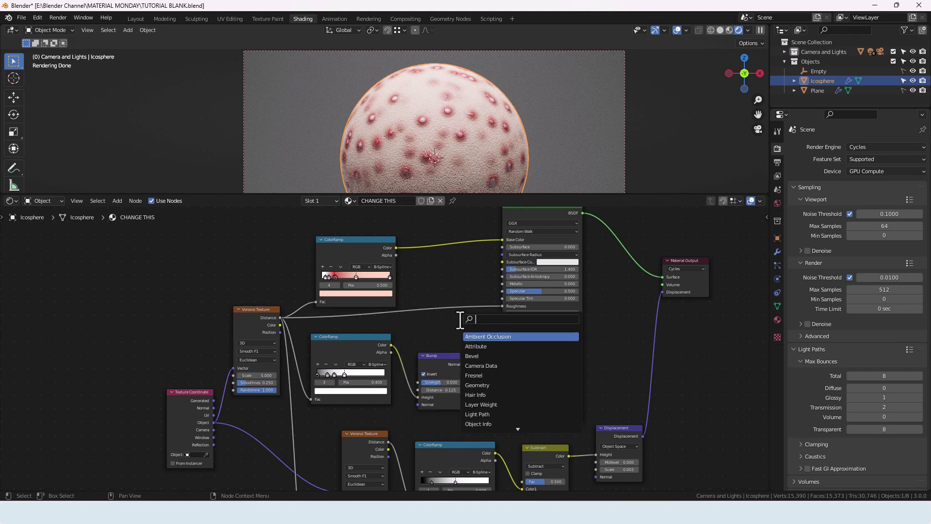
text(color ramp)
key(Return)
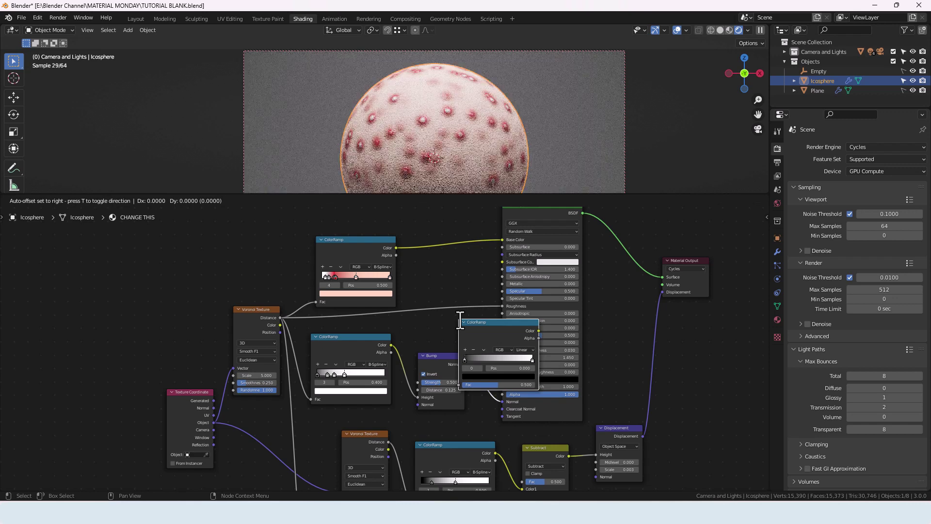
click(400, 274)
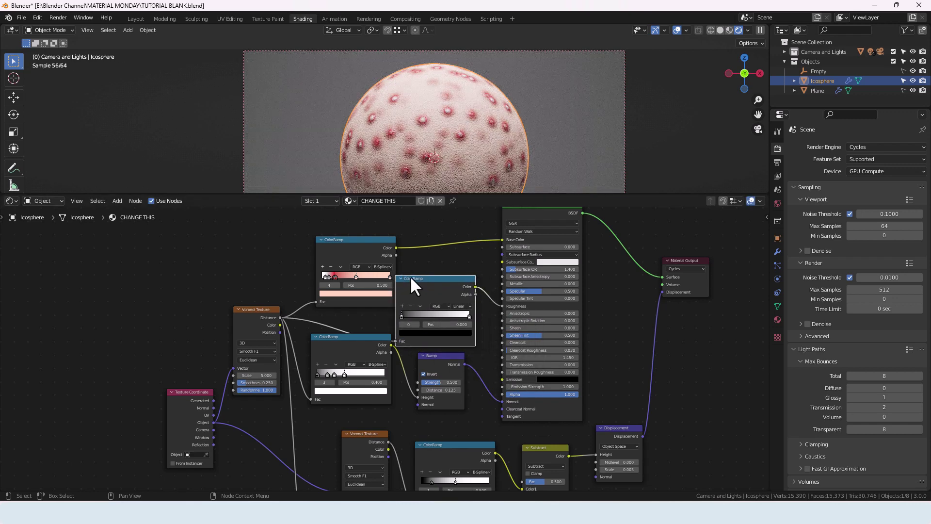
mouse_move(360, 253)
mouse_down()
mouse_move(360, 216)
mouse_move(363, 269)
mouse_up()
drag(414, 331, 414, 310)
Step: Switch the new roughness ColorRamp's interpolation to B-Spline
scroll(435, 379, up, 2)
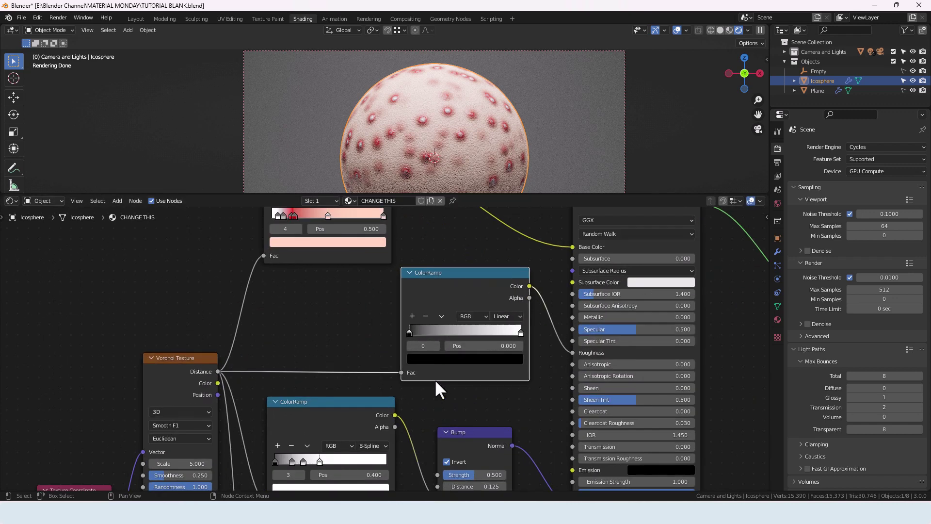
scroll(435, 379, up, 1)
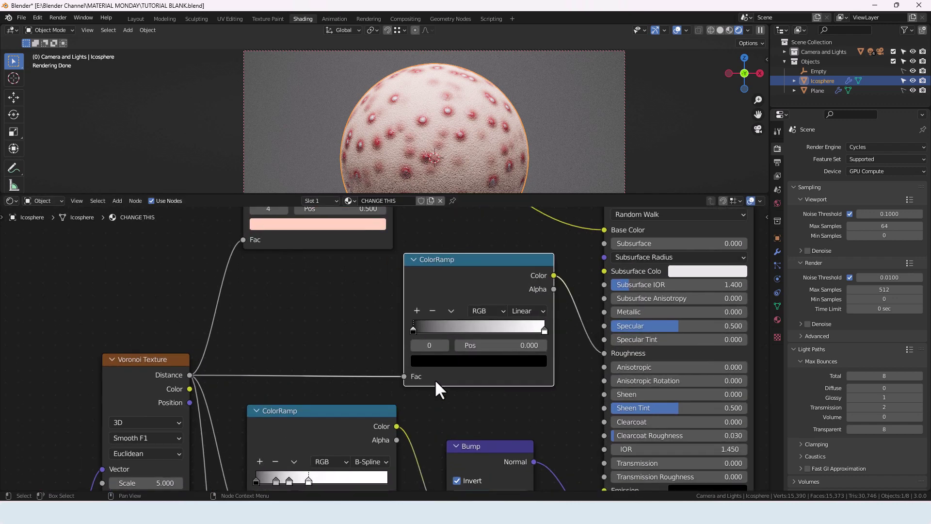
click(525, 311)
click(534, 368)
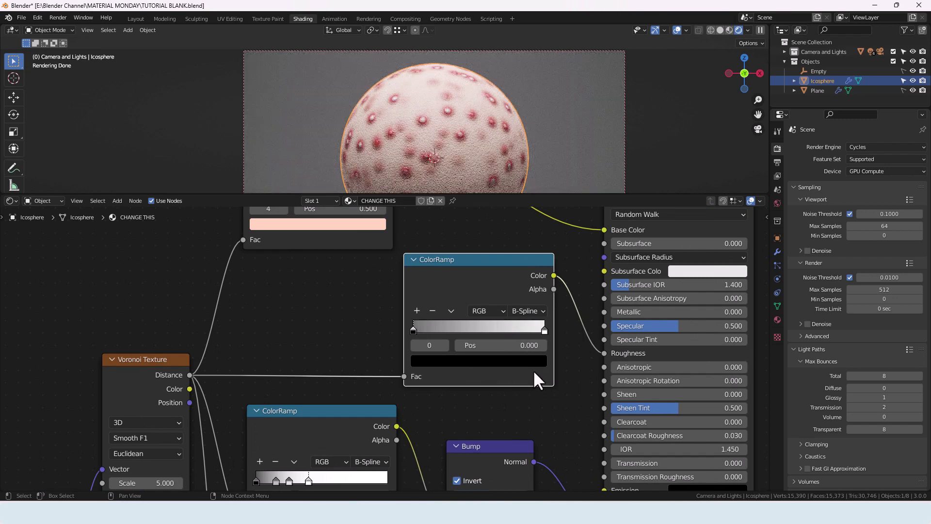
Step: Add a middle grey stop to the ramp at position 0.220
click(544, 331)
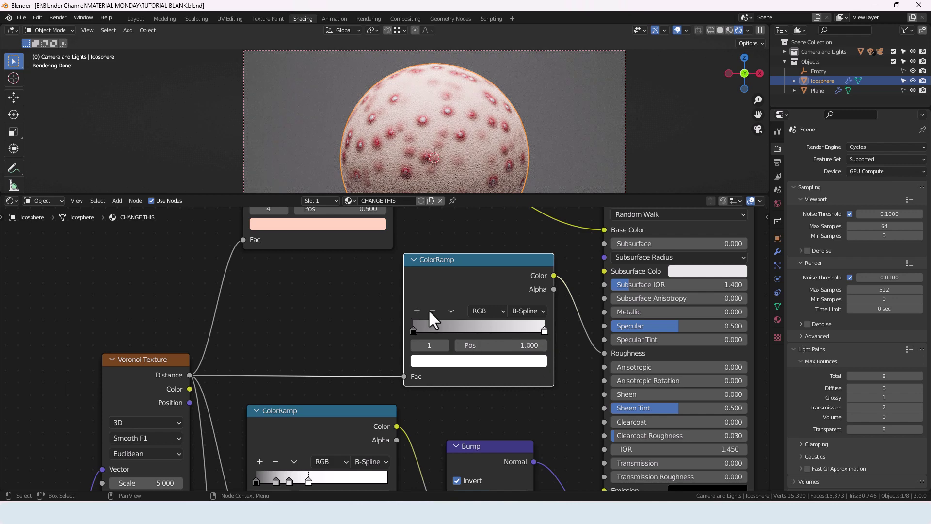
click(416, 310)
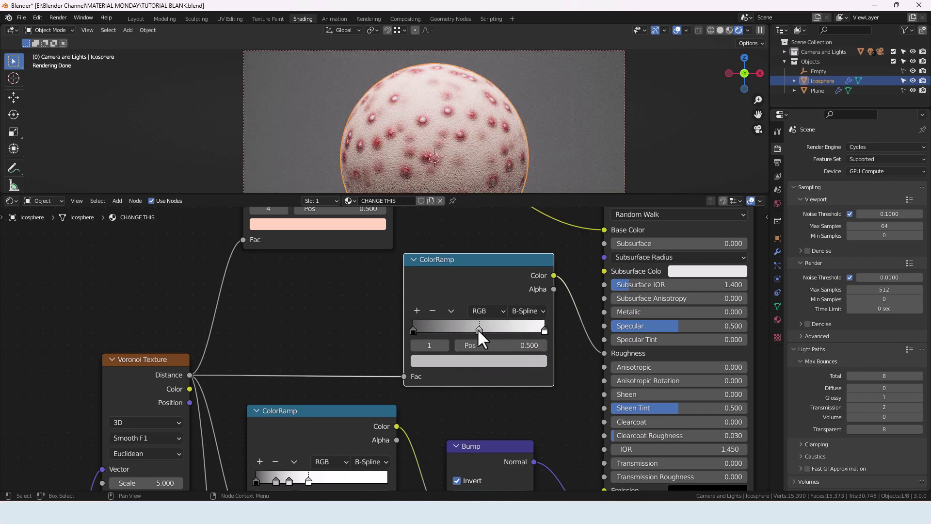
drag(478, 331, 441, 334)
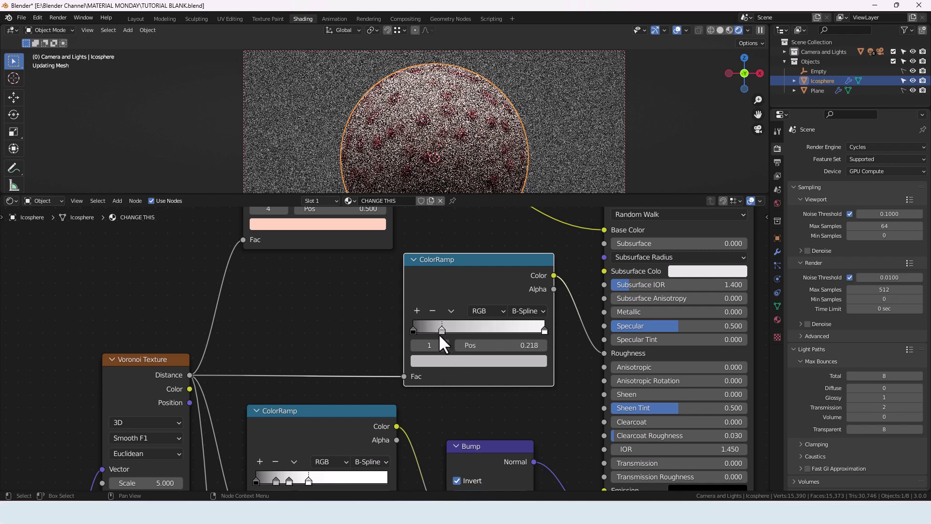
click(495, 348)
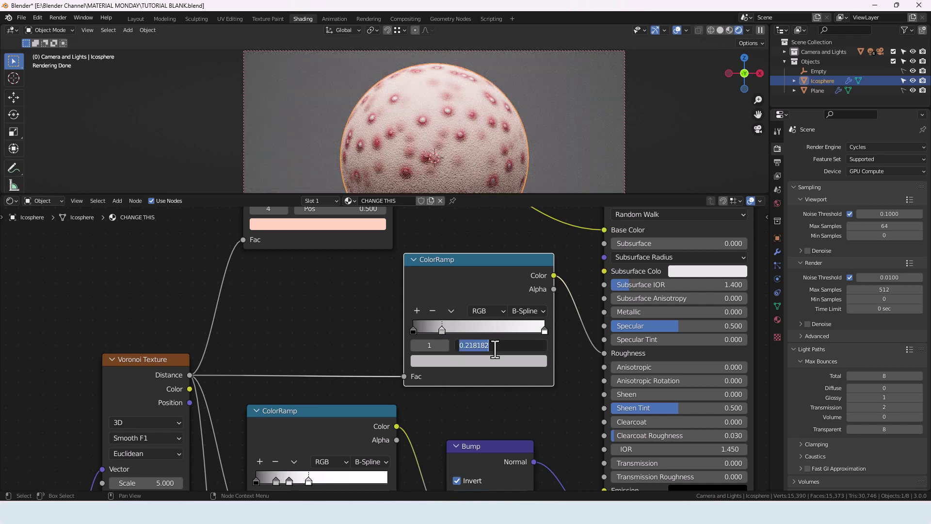
text(0.2)
key(Return)
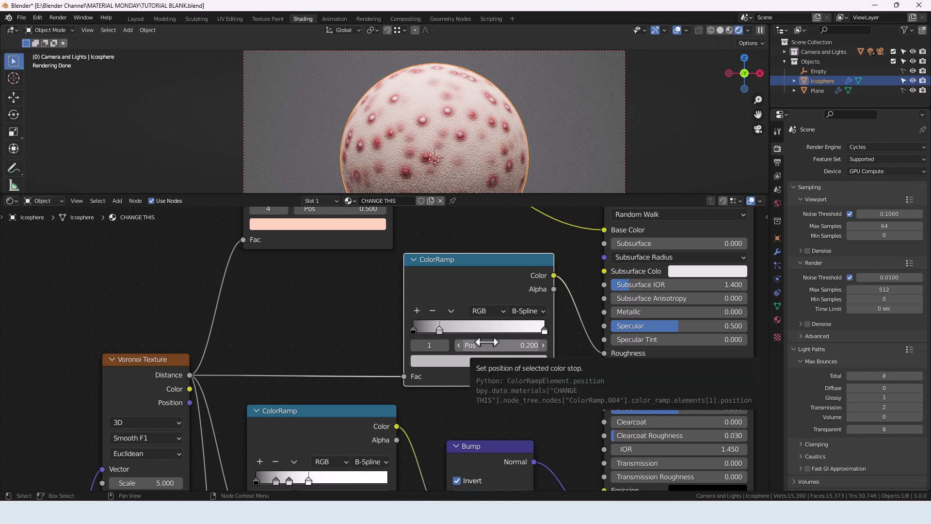
drag(486, 342, 490, 346)
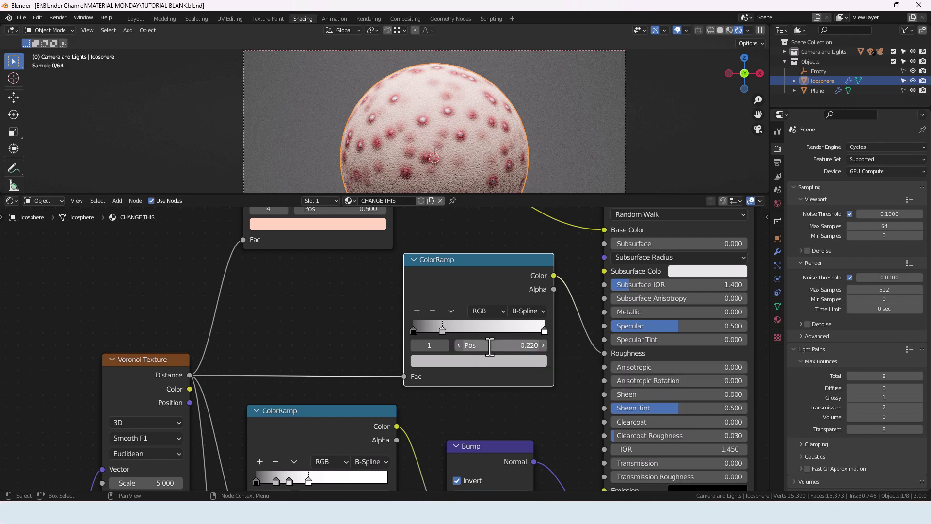
Step: Move the ramp's white end stop to position 0.9
click(544, 330)
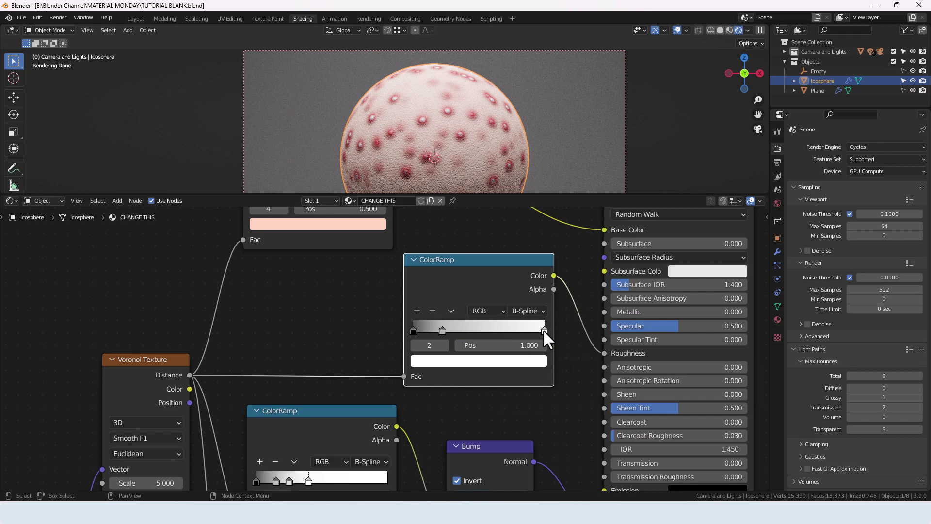
drag(543, 329, 530, 330)
click(526, 346)
text(0.9)
key(Return)
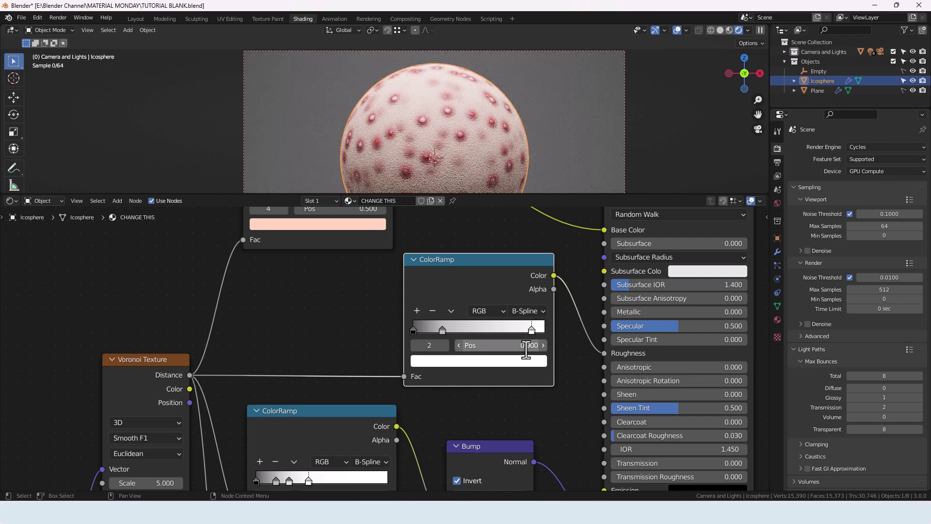
click(505, 361)
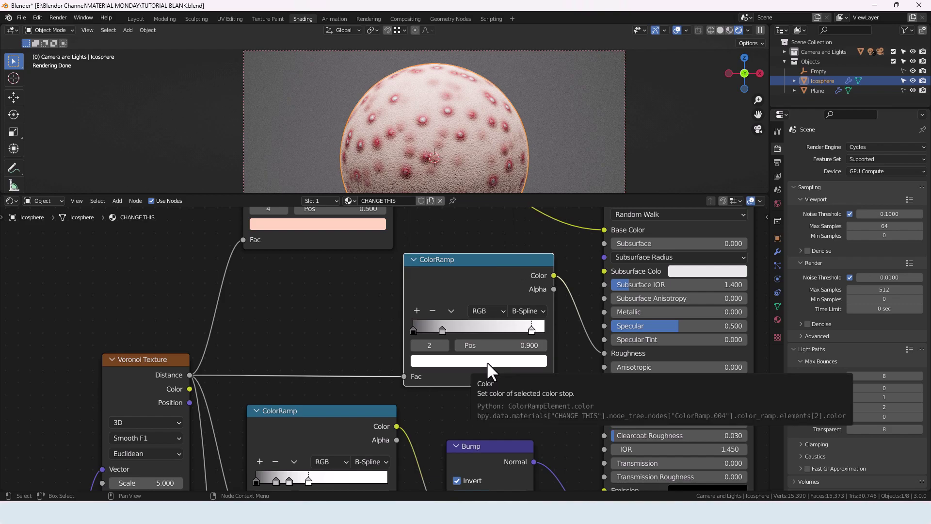
scroll(464, 145, up, 3)
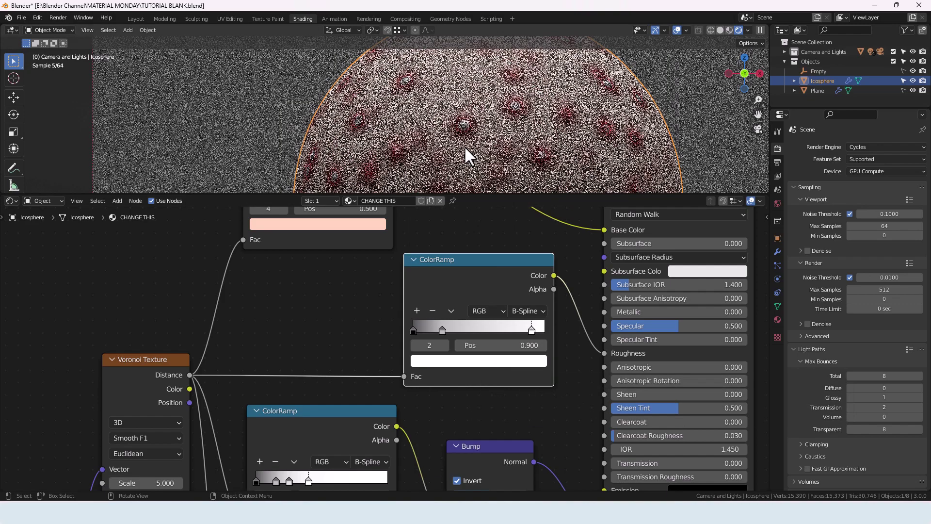
scroll(464, 148, up, 4)
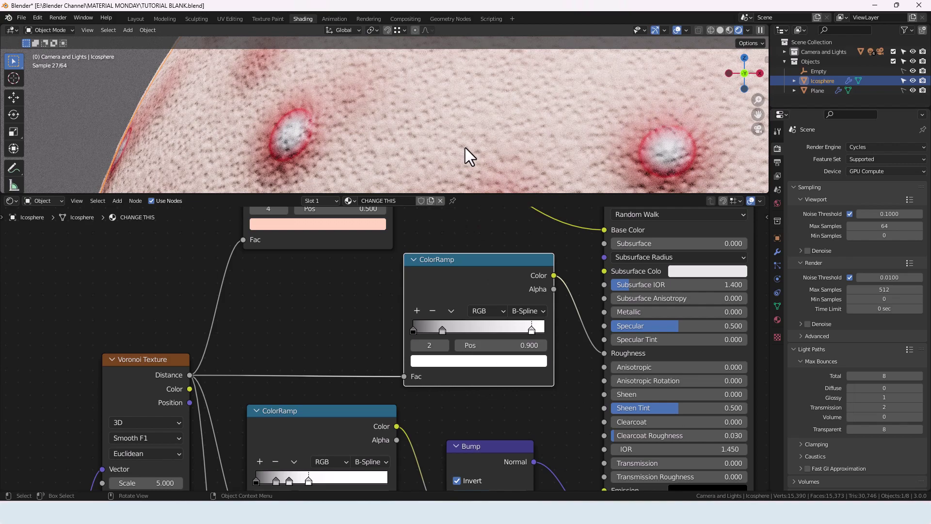
scroll(464, 147, down, 7)
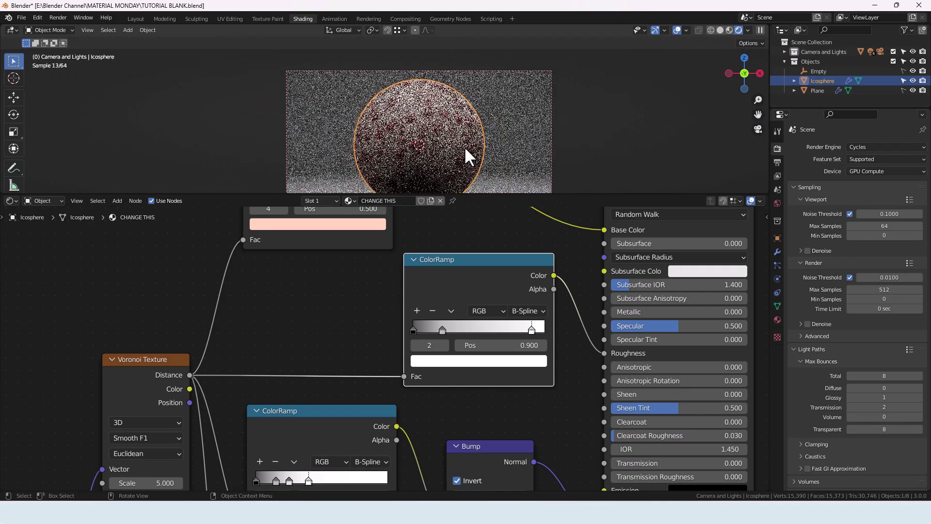
scroll(465, 147, down, 2)
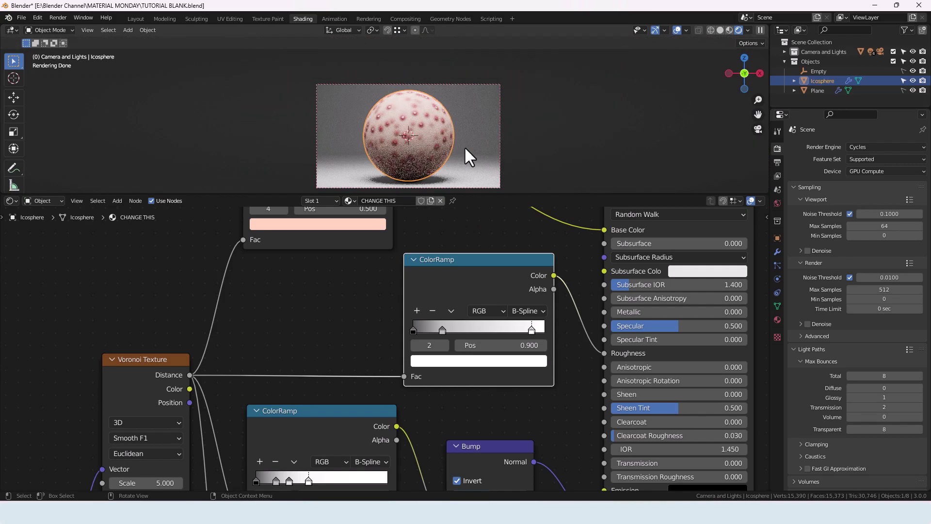
scroll(463, 246, down, 6)
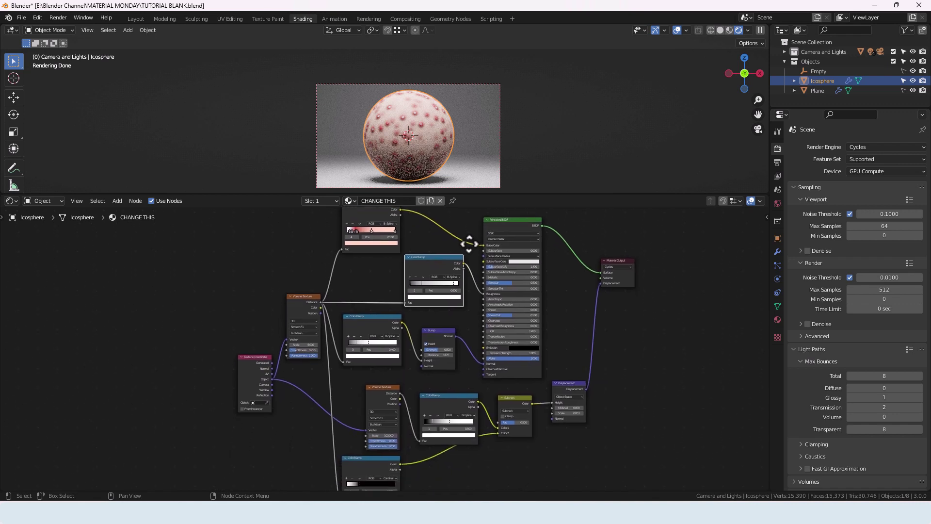
scroll(471, 349, up, 1)
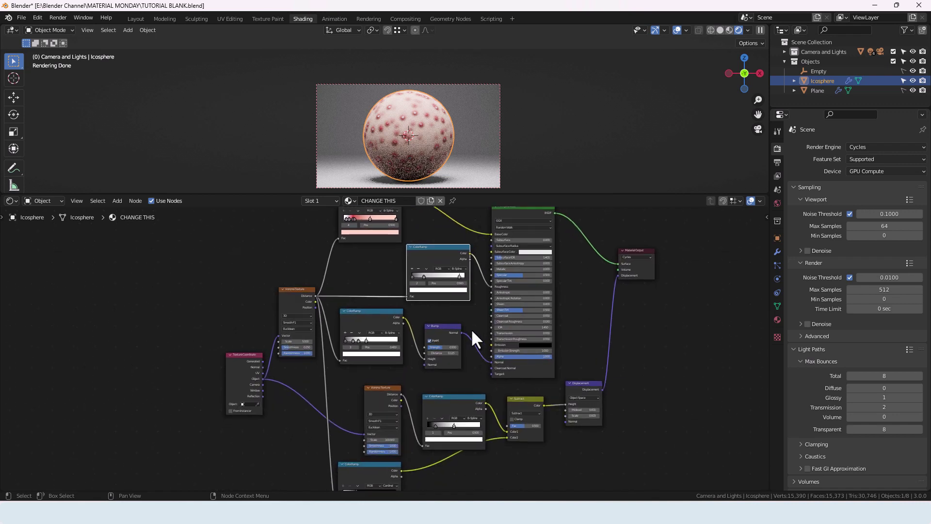
Step: Set the Displacement node's Scale to 0.001
scroll(435, 144, up, 6)
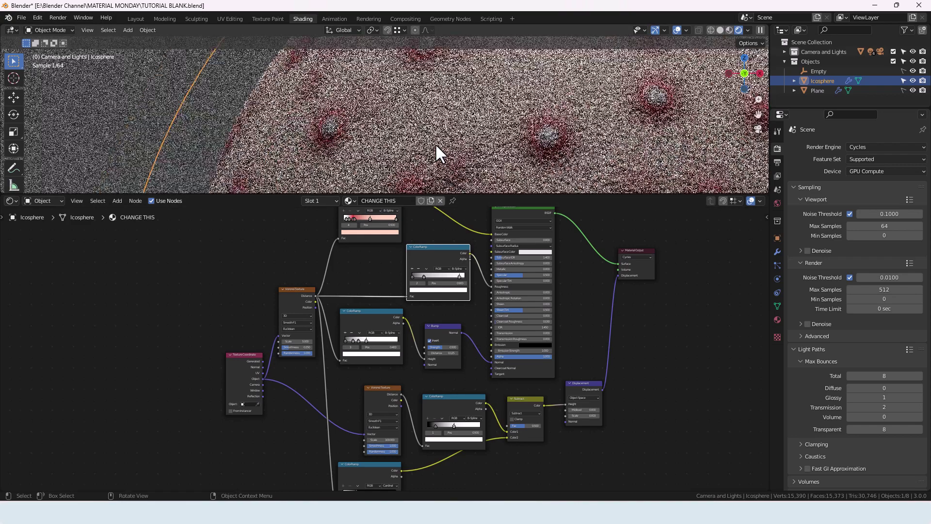
scroll(435, 144, up, 3)
scroll(684, 388, up, 3)
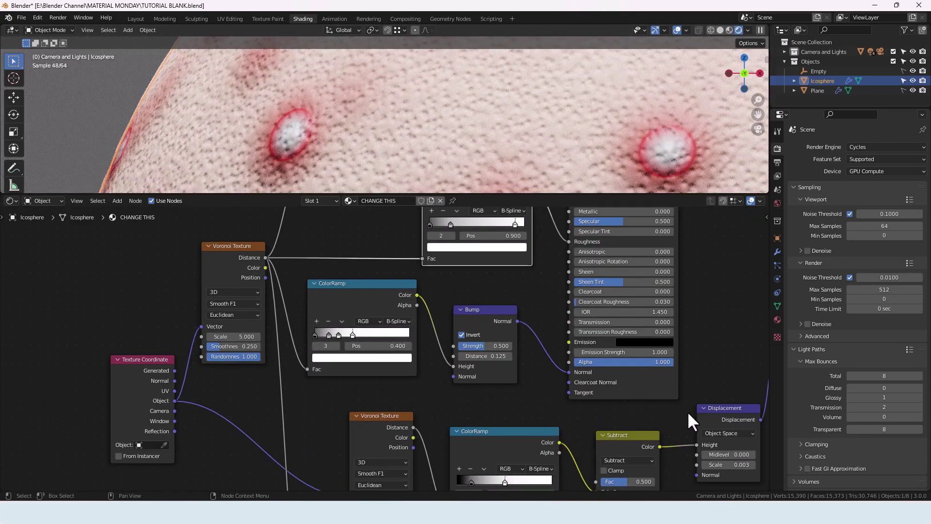
middle_drag(688, 412, 588, 350)
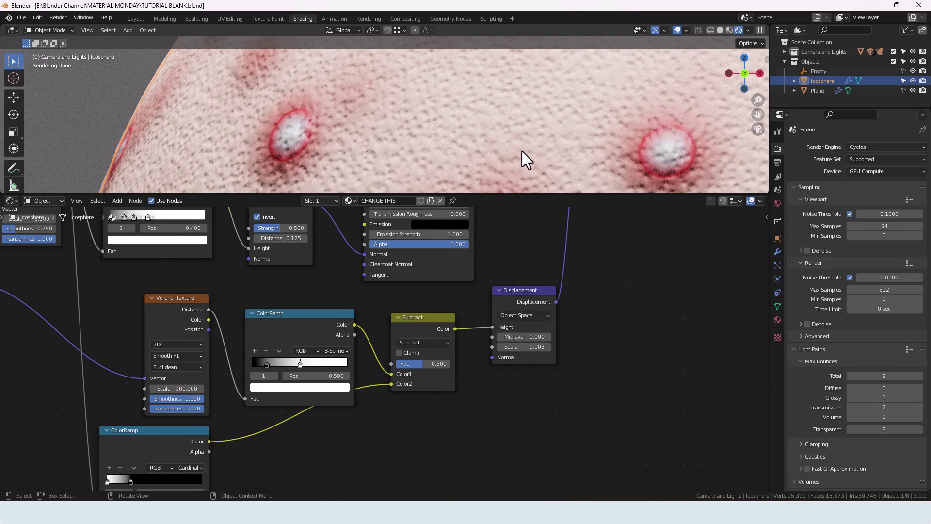
click(521, 347)
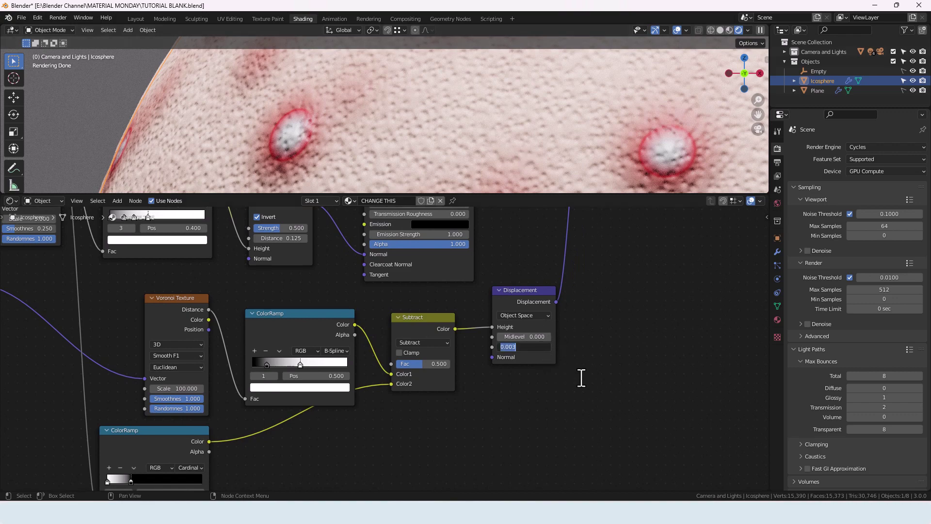
key(BackSpace)
text(.001)
key(Return)
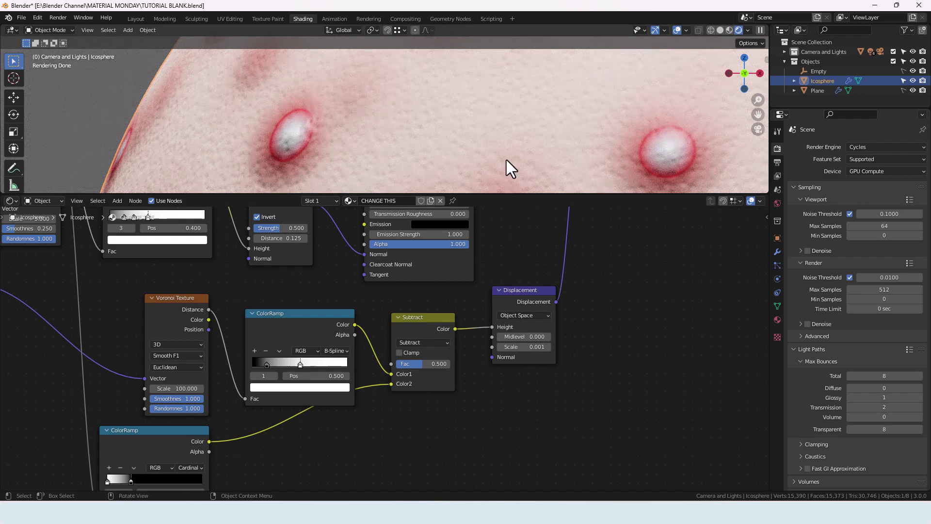
Step: Zoom out to see the whole node tree and the pimpled sphere
scroll(476, 417, down, 3)
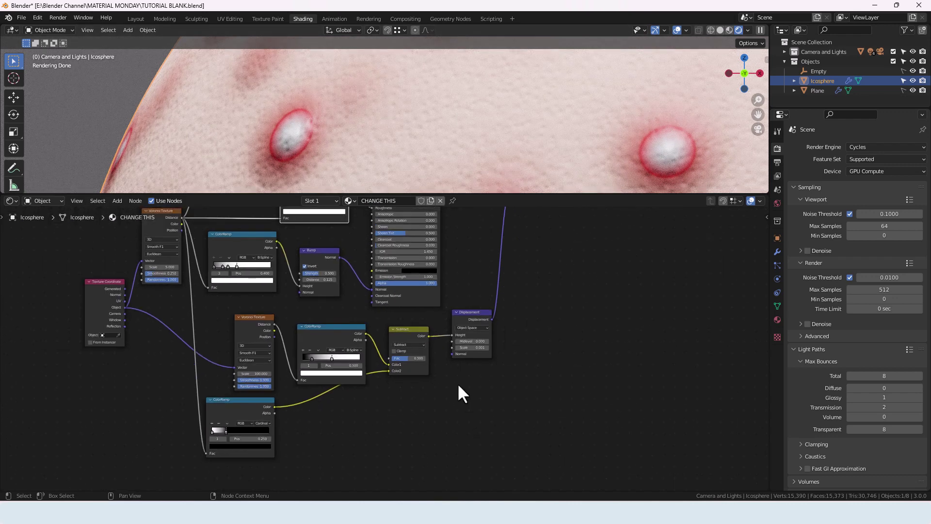
middle_drag(458, 386, 557, 384)
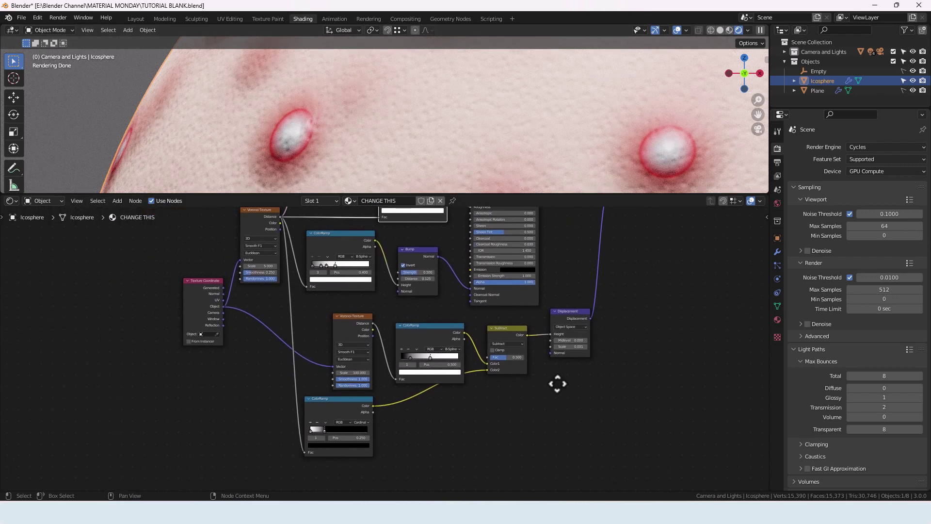
scroll(558, 384, down, 2)
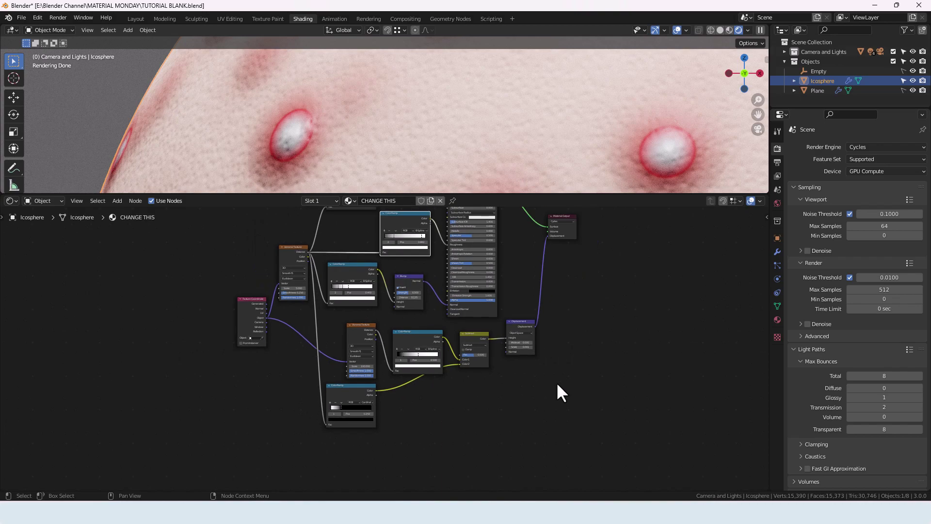
scroll(557, 383, down, 1)
middle_drag(556, 381, 563, 401)
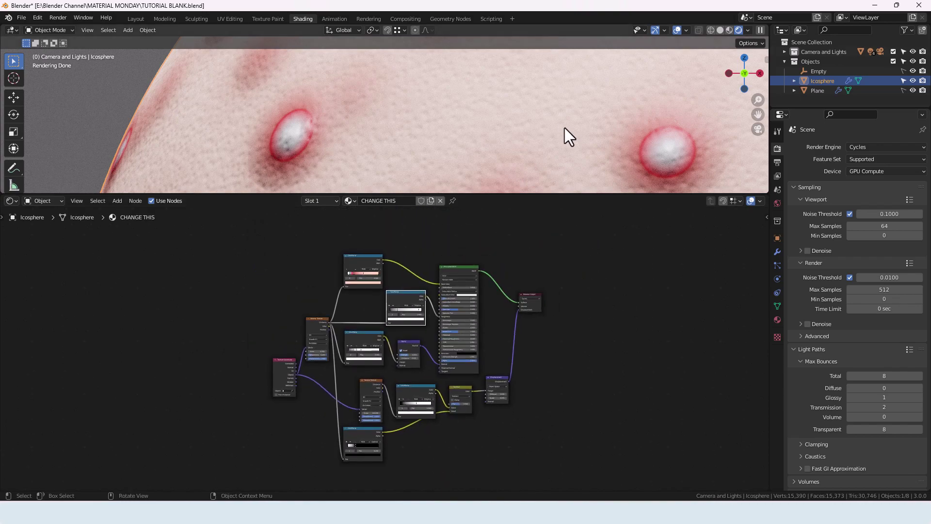
scroll(565, 132, down, 5)
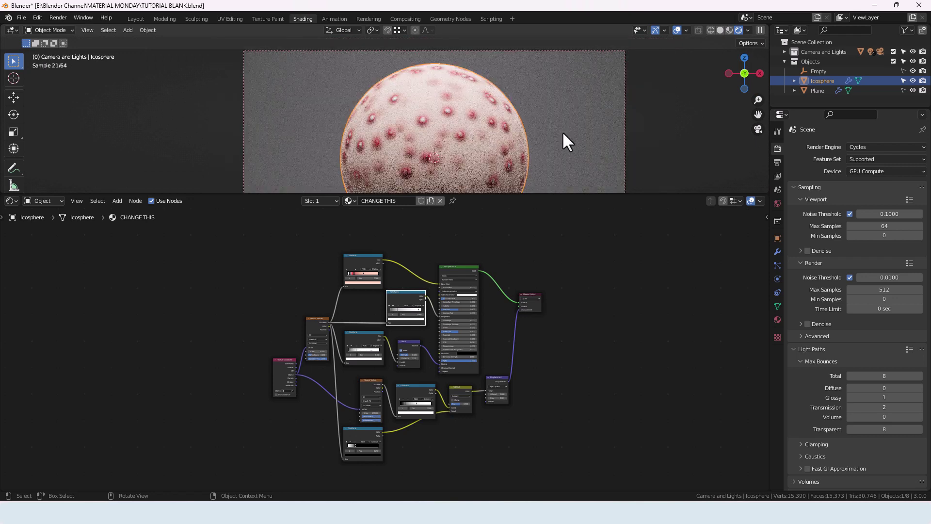
middle_drag(553, 326, 560, 307)
scroll(363, 266, up, 6)
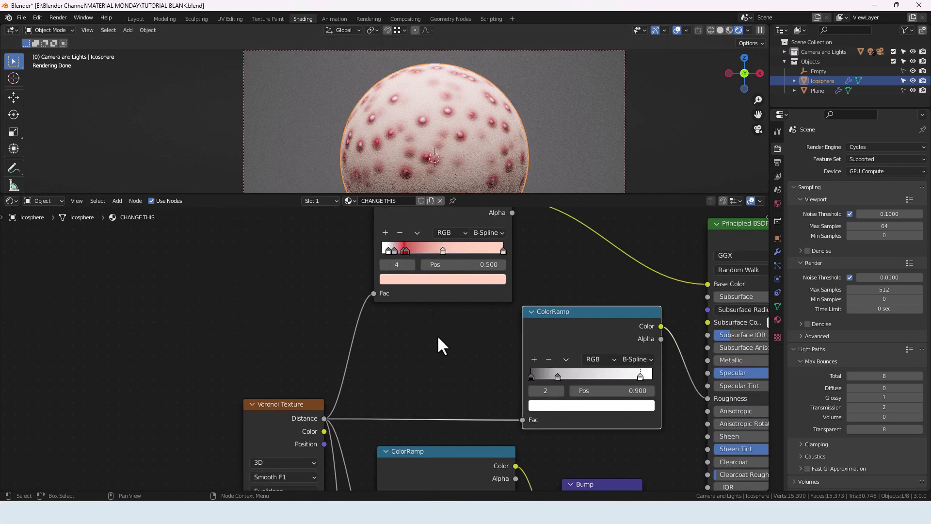
Step: Set the Principled BSDF's Subsurface amount to 0.1
scroll(438, 334, down, 2)
middle_drag(554, 342, 488, 296)
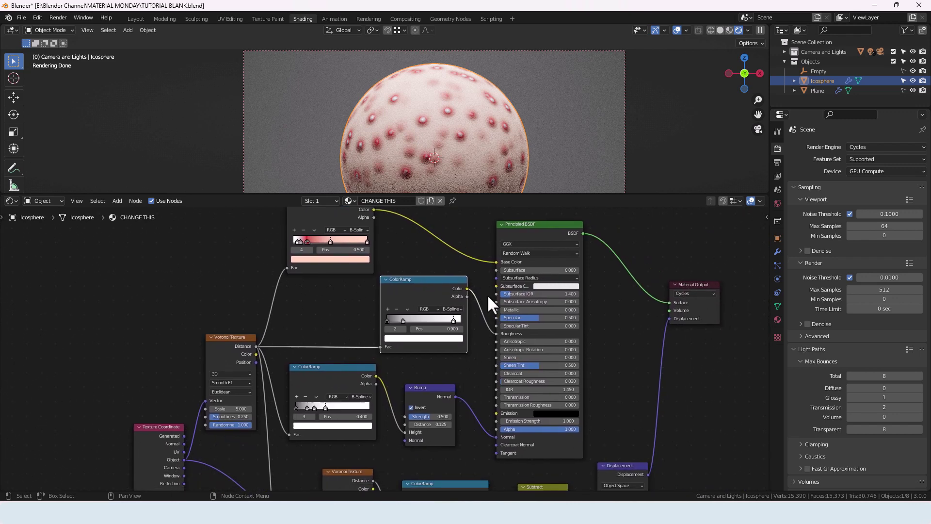
scroll(512, 270, up, 2)
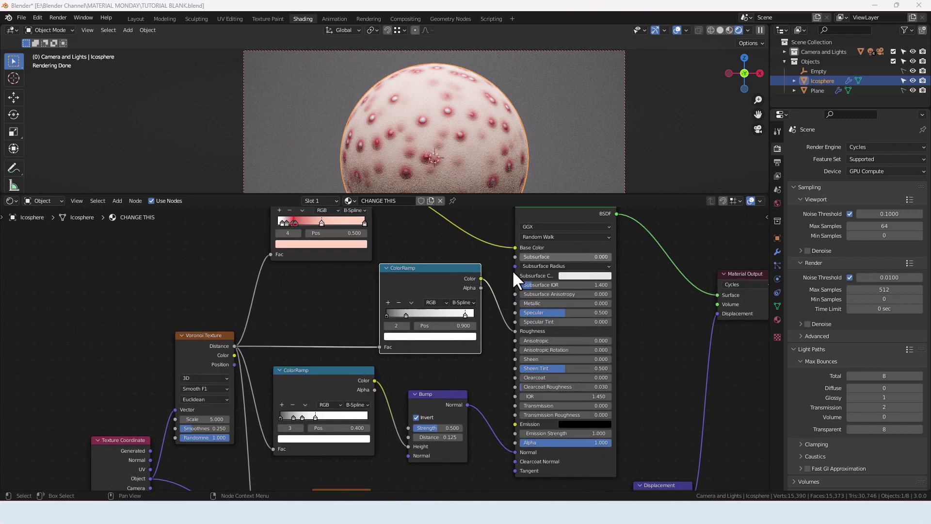
middle_drag(513, 269, 401, 358)
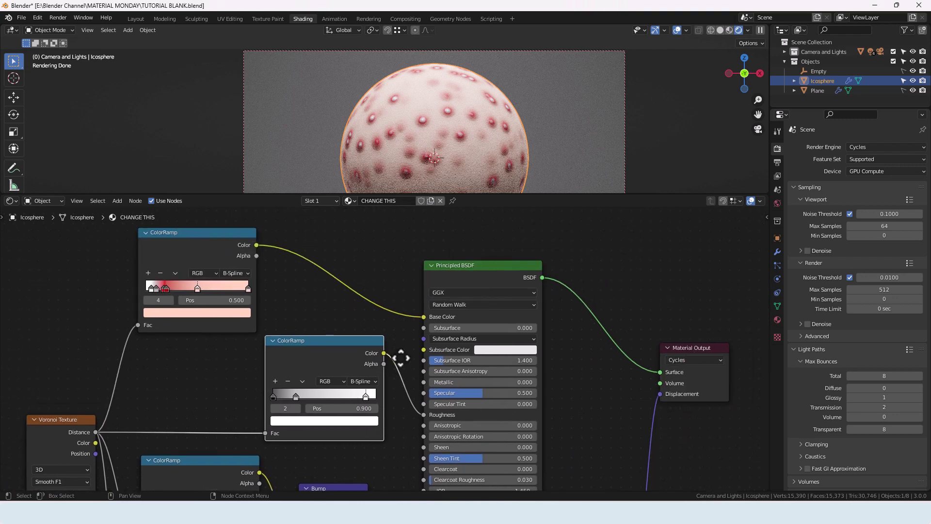
click(457, 326)
key(BackSpace)
text(1)
key(Return)
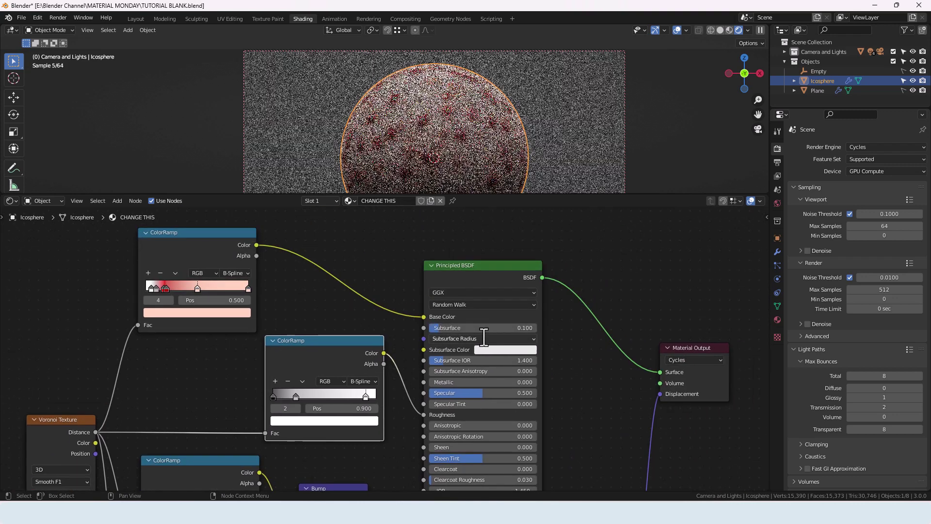
Step: Make the Subsurface Color a pale light blue
click(491, 349)
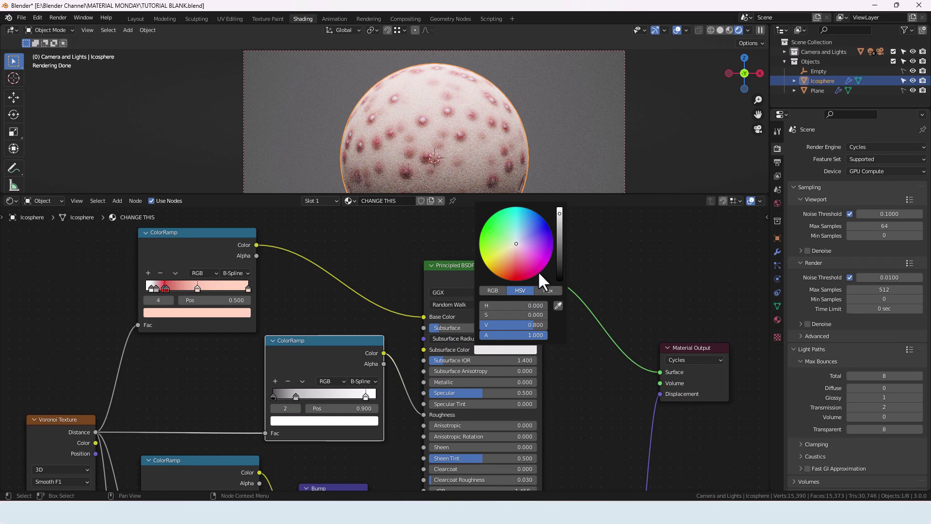
click(546, 249)
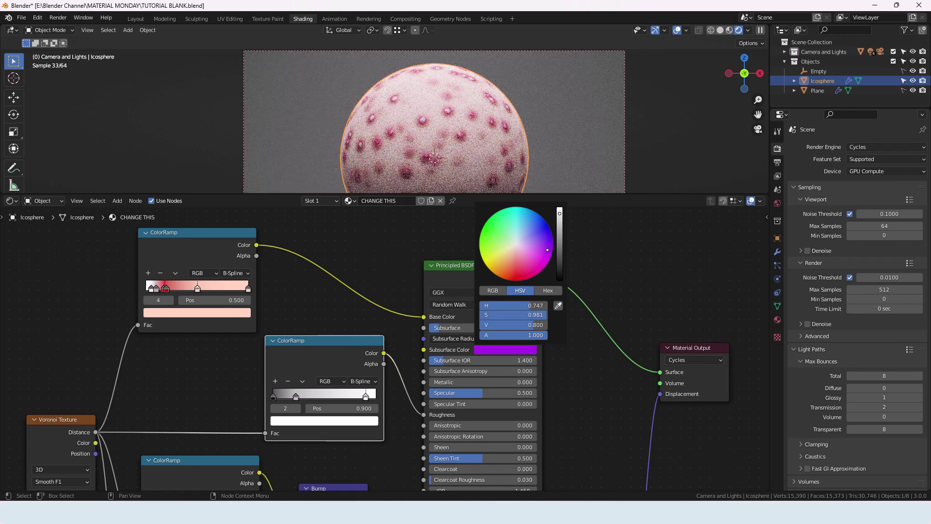
mouse_move(548, 249)
mouse_down()
mouse_move(529, 222)
mouse_move(524, 228)
mouse_up()
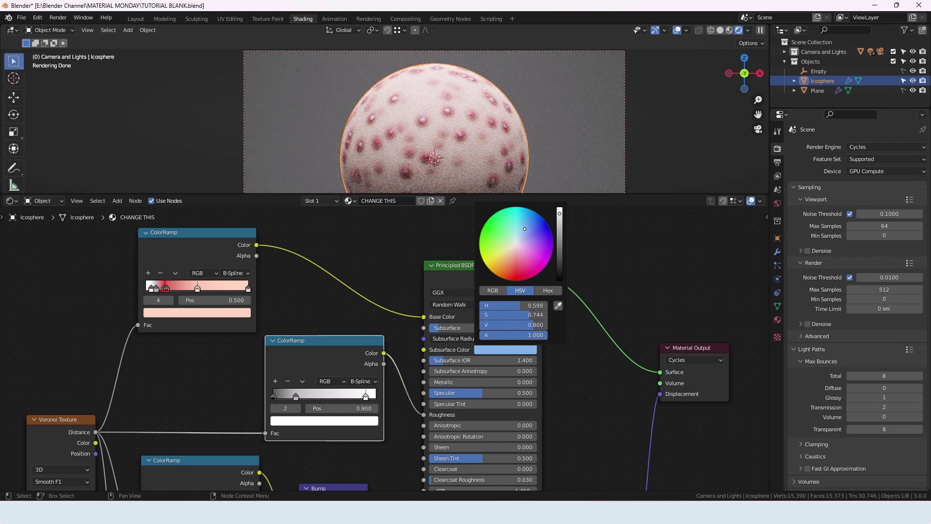
drag(523, 228, 524, 234)
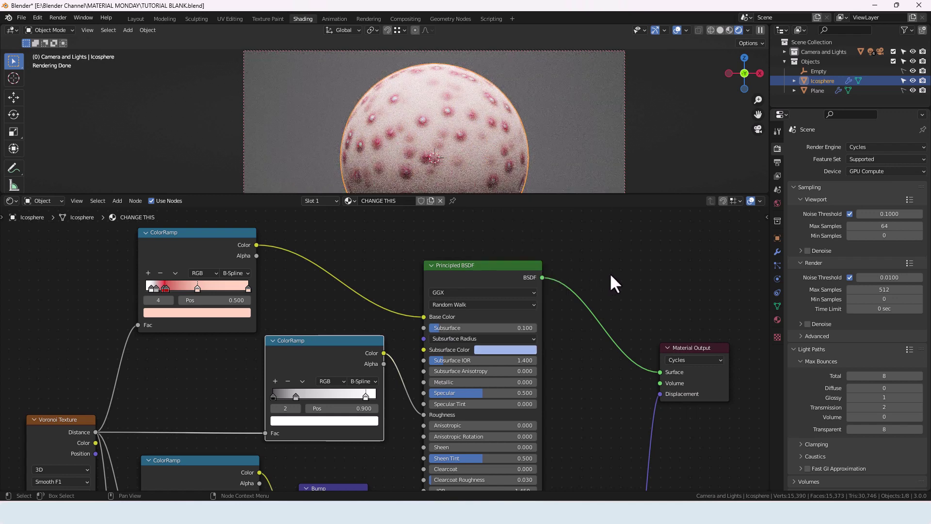
scroll(470, 147, up, 6)
scroll(472, 150, up, 8)
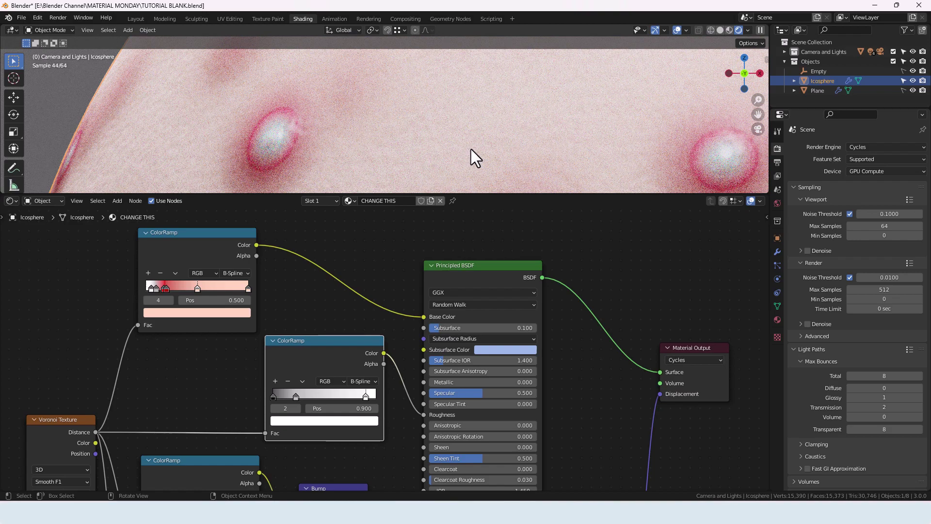
Step: View the sphere through the scene camera and fit the whole node tree in the editor
key(KP_0)
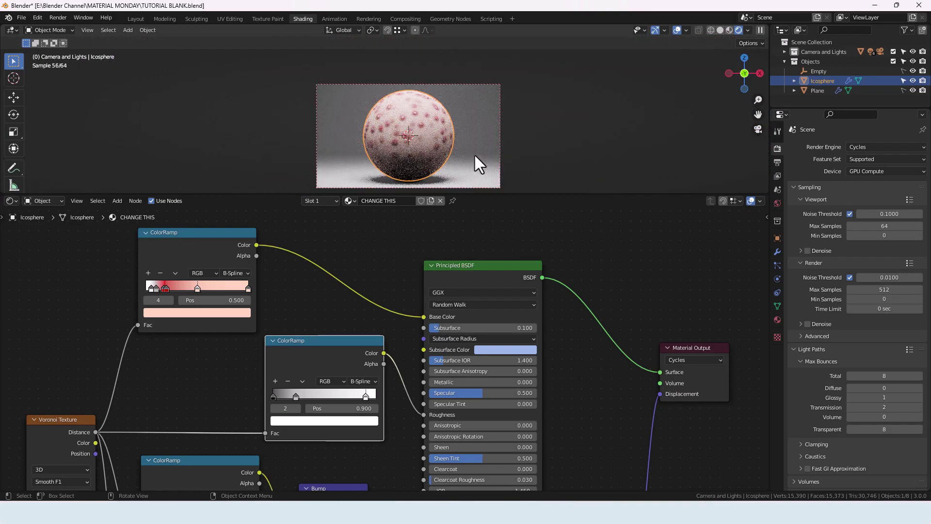
middle_drag(500, 161, 504, 155)
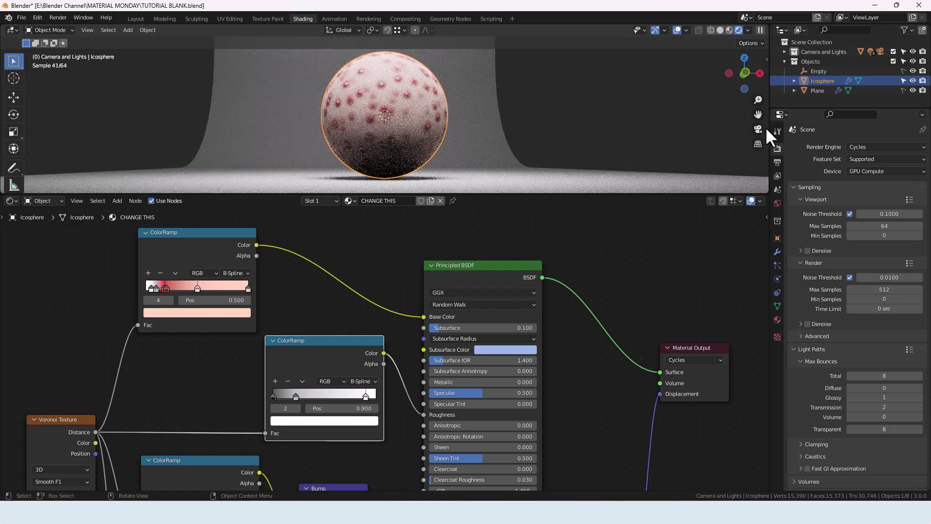
click(758, 130)
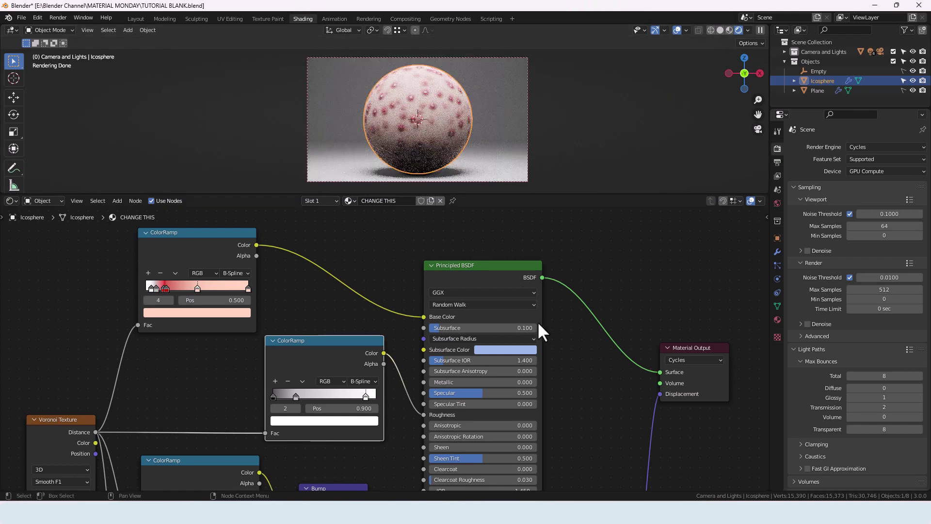
scroll(537, 321, down, 4)
middle_drag(504, 383, 592, 312)
scroll(591, 307, down, 1)
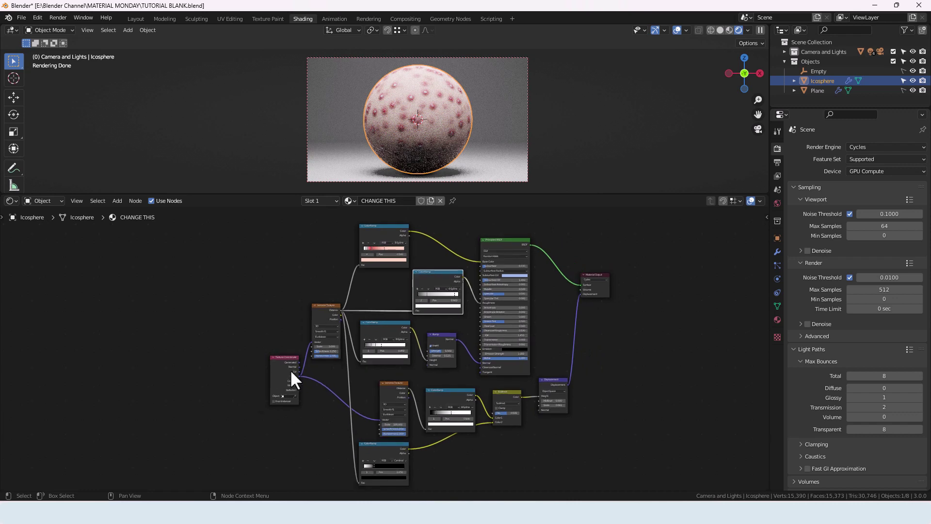
Step: Preview the Voronoi spots and top ColorRamp on the sphere, then restore the full shader
ctrl+shift+click(325, 313)
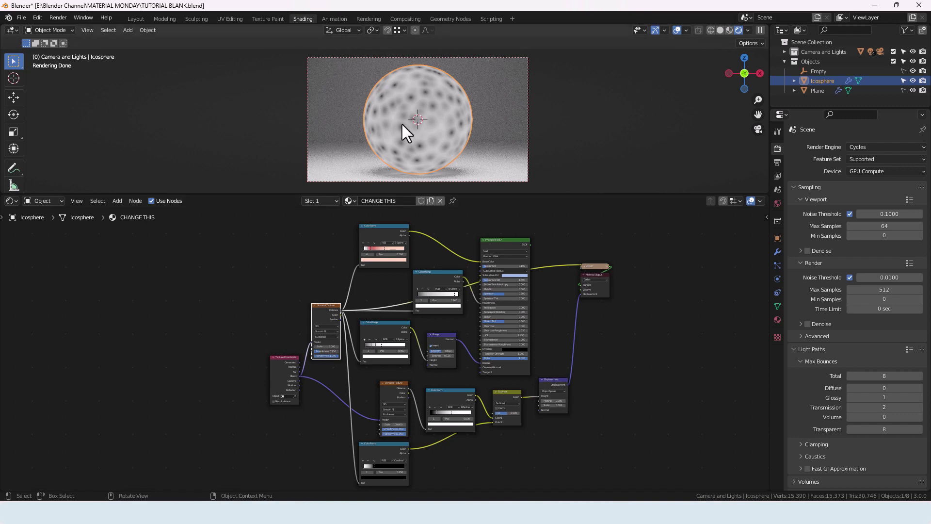
ctrl+shift+click(385, 236)
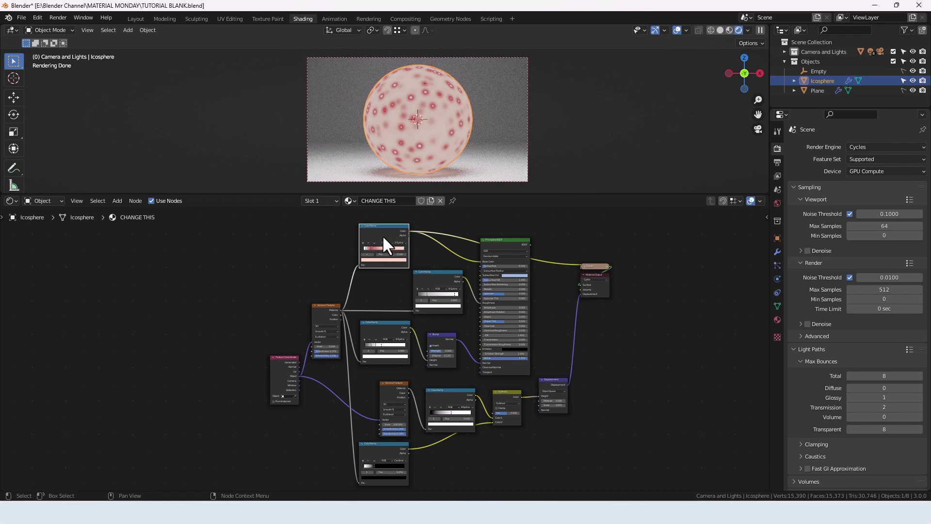
ctrl+shift+click(496, 243)
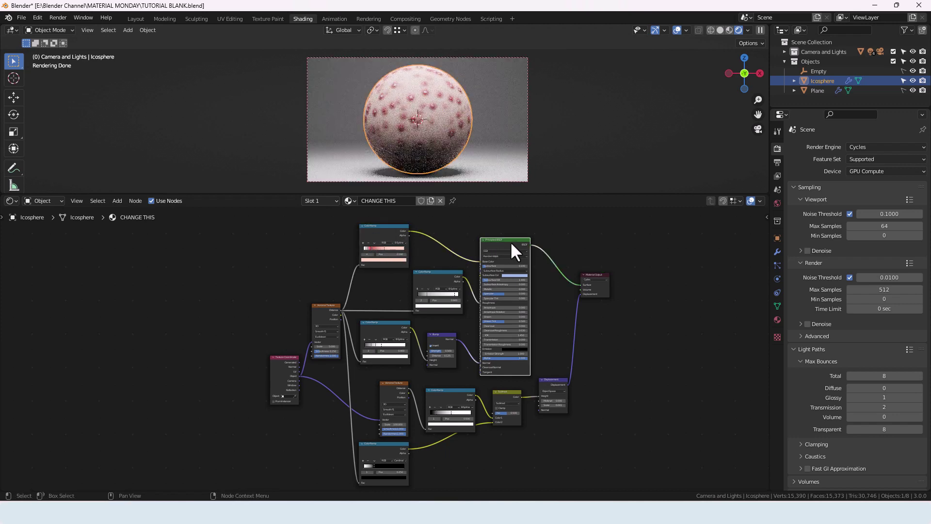
ctrl+shift+click(433, 280)
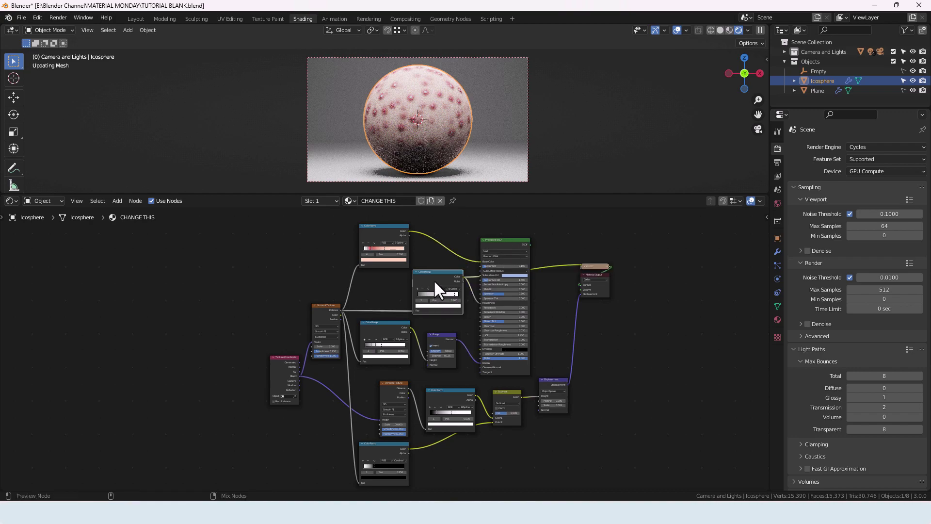
ctrl+shift+click(508, 245)
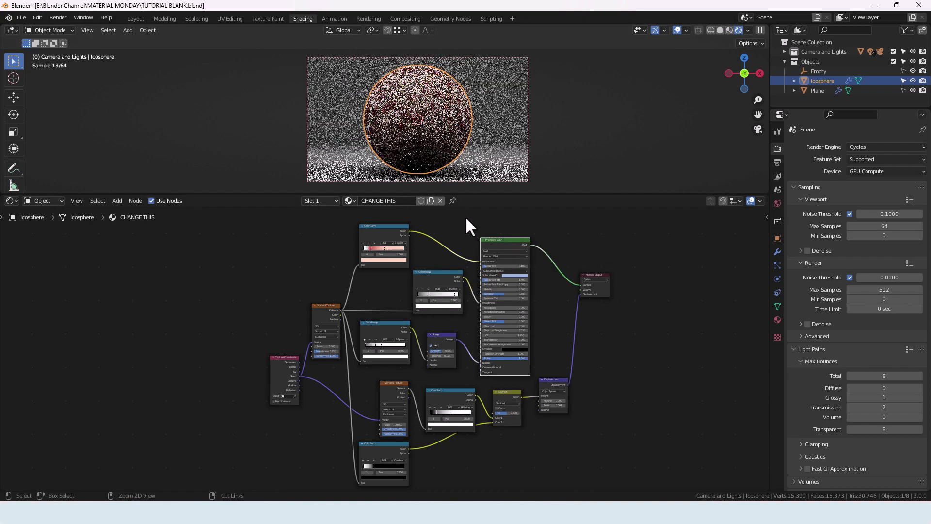
Step: Frame the sphere's bumps and preview the roughness ColorRamp's greyscale output
scroll(424, 93, up, 5)
scroll(427, 98, down, 2)
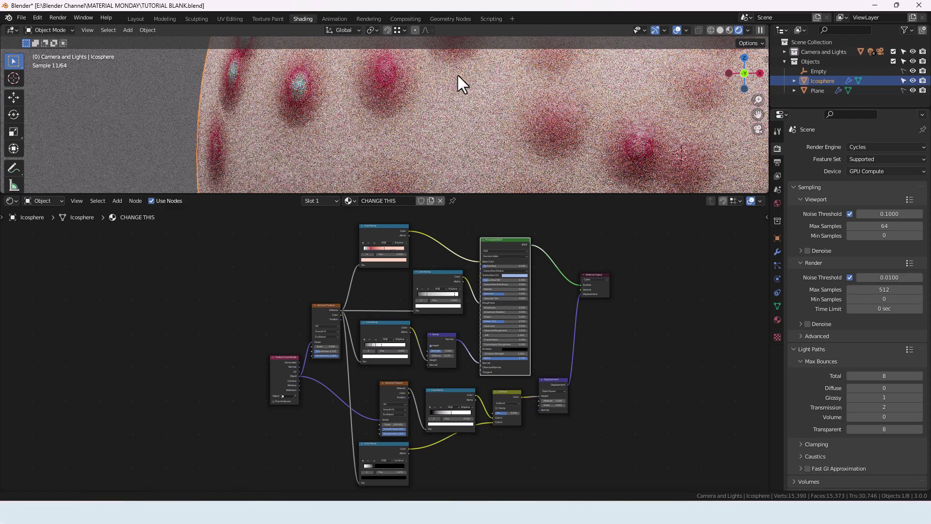
shift+middle_drag(458, 75, 561, 125)
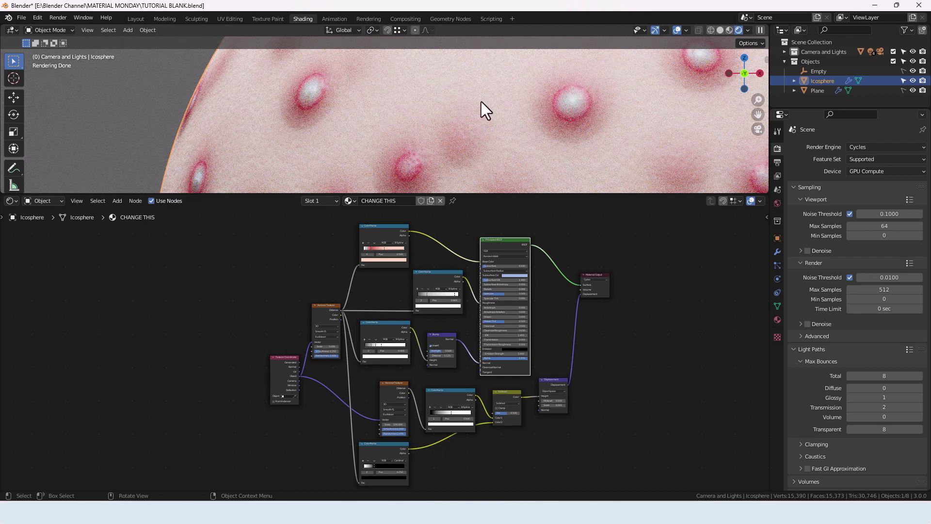
ctrl+shift+click(450, 284)
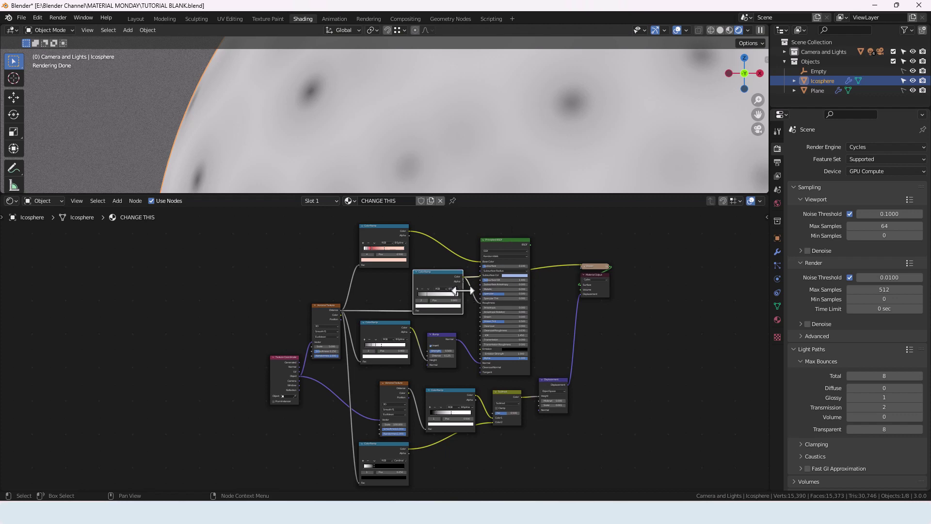
Step: Slide the roughness ramp's black stop to position 0.091
scroll(450, 299, up, 4)
scroll(467, 287, up, 3)
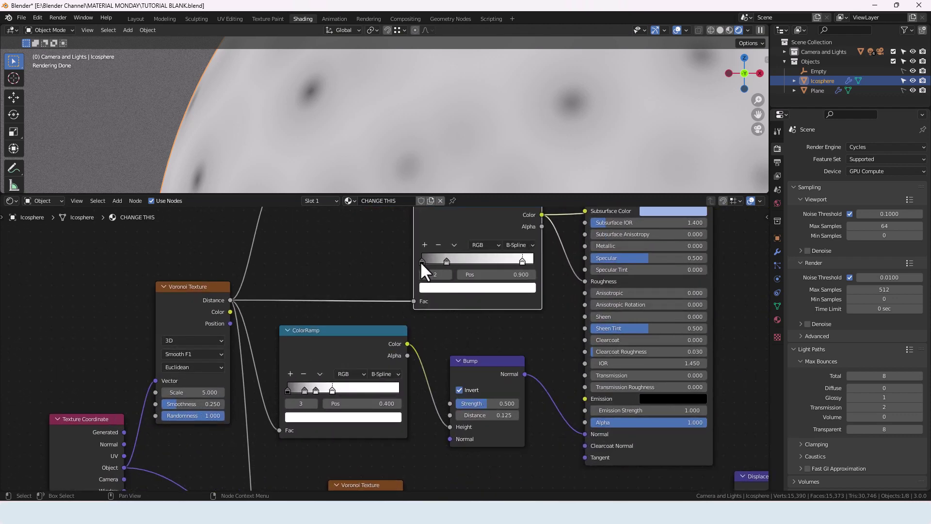
drag(420, 261, 431, 260)
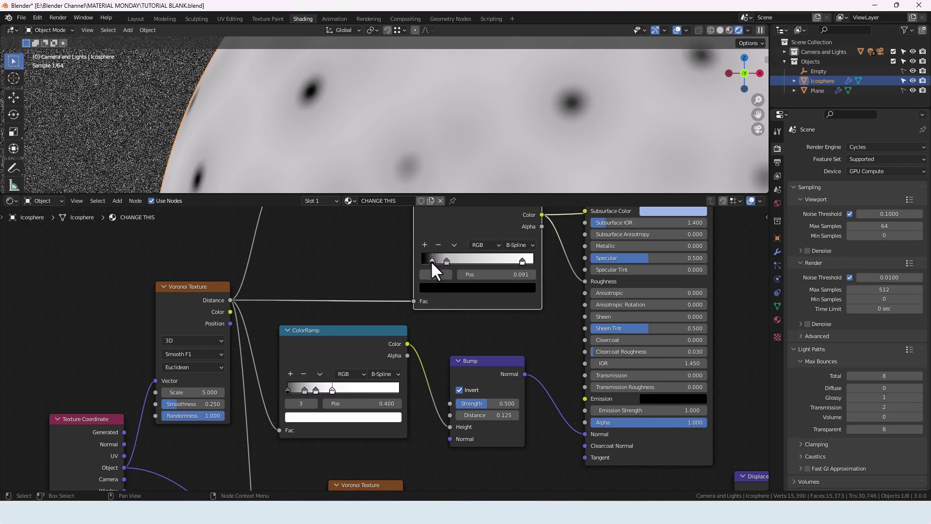
Step: Preview the complete skin material on the sphere again
ctrl+shift+click(668, 279)
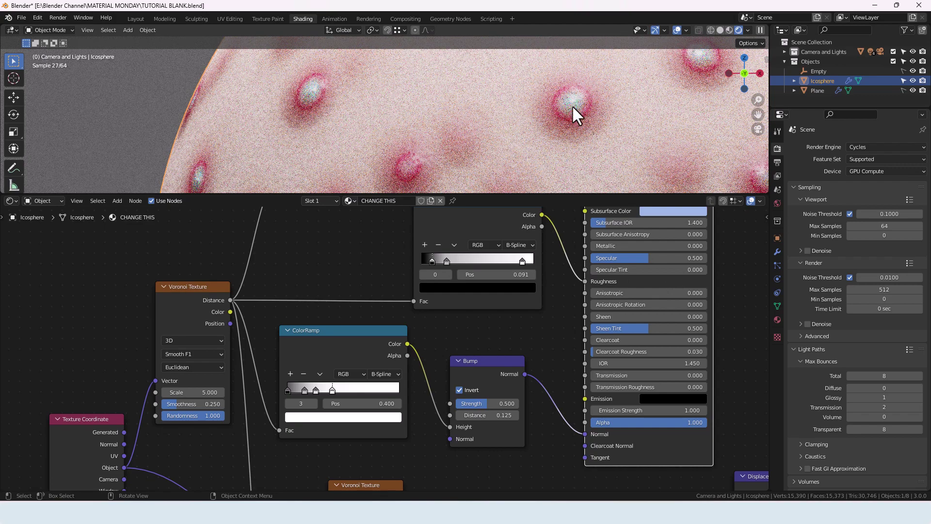
scroll(571, 106, down, 5)
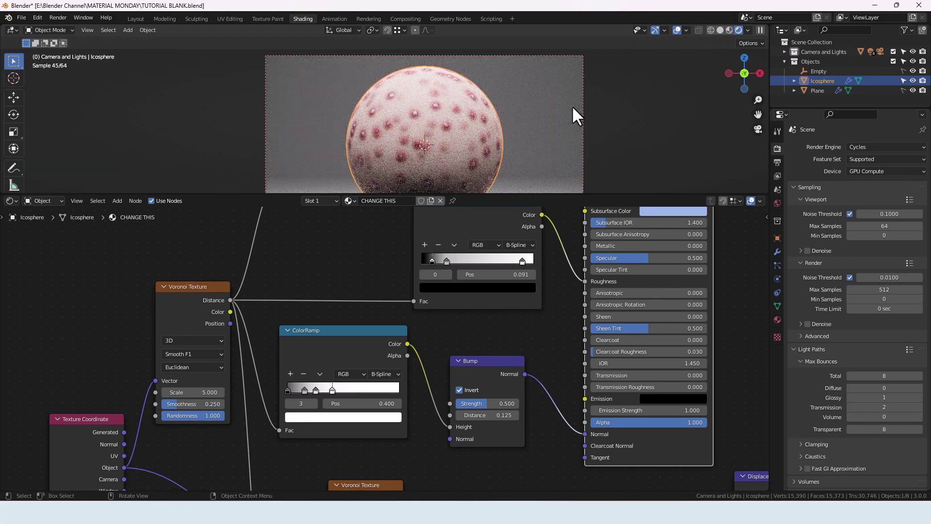
scroll(541, 252, down, 2)
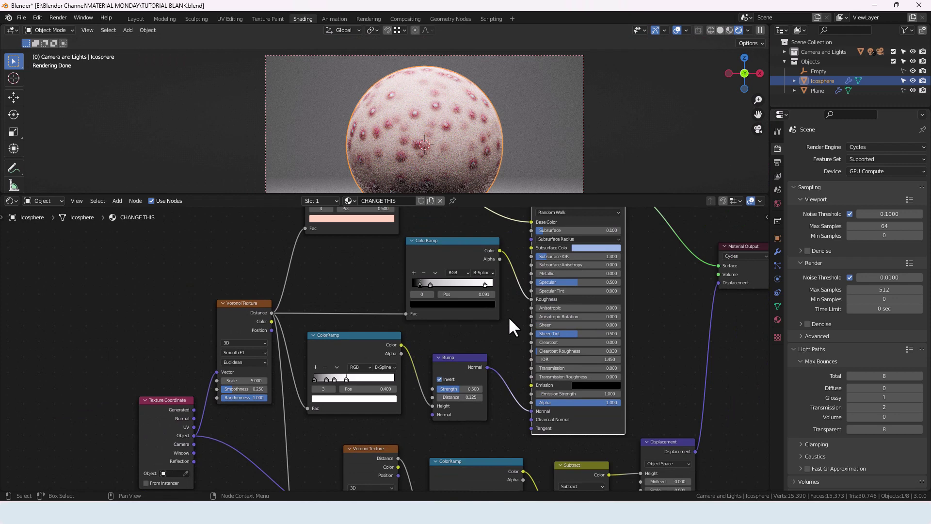
Step: Preview the spot ramp and bump outputs, then lower Bump Strength to 0.35
middle_drag(509, 317, 533, 262)
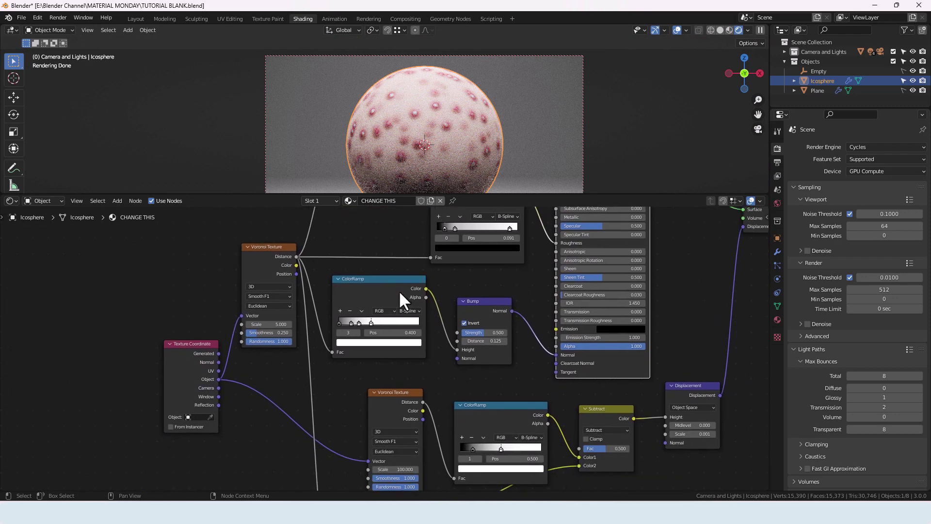
ctrl+shift+click(399, 290)
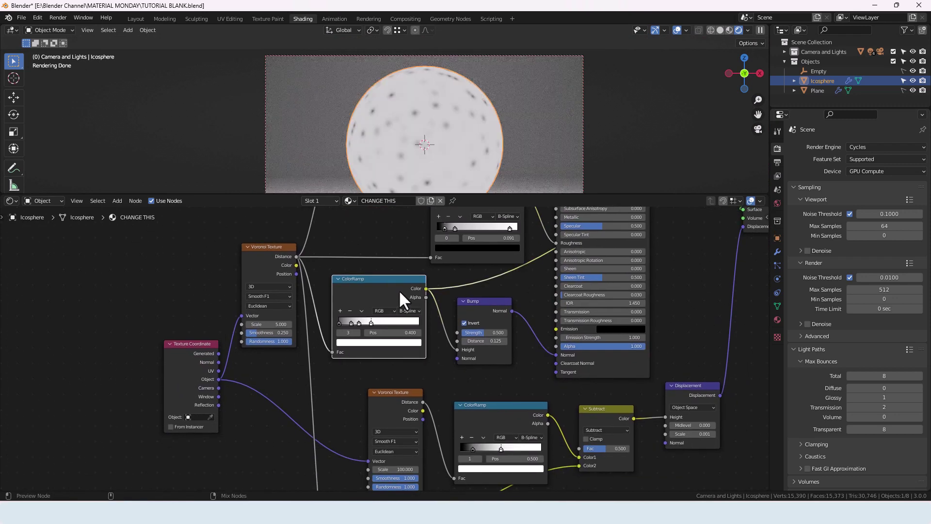
ctrl+shift+click(471, 309)
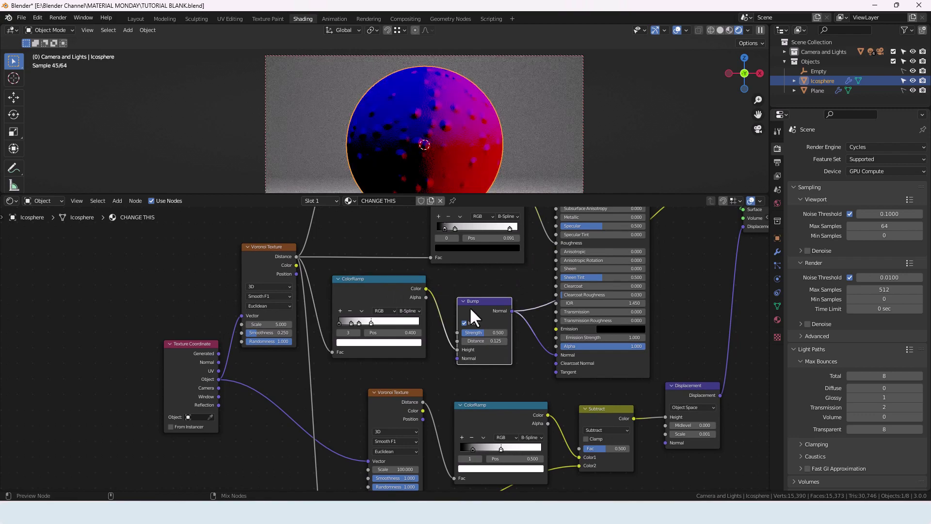
scroll(420, 141, up, 3)
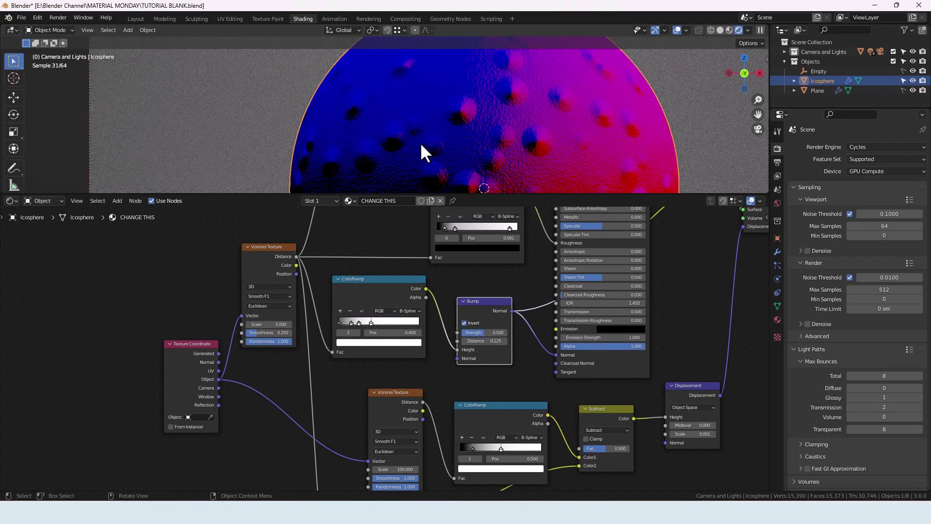
scroll(428, 147, up, 1)
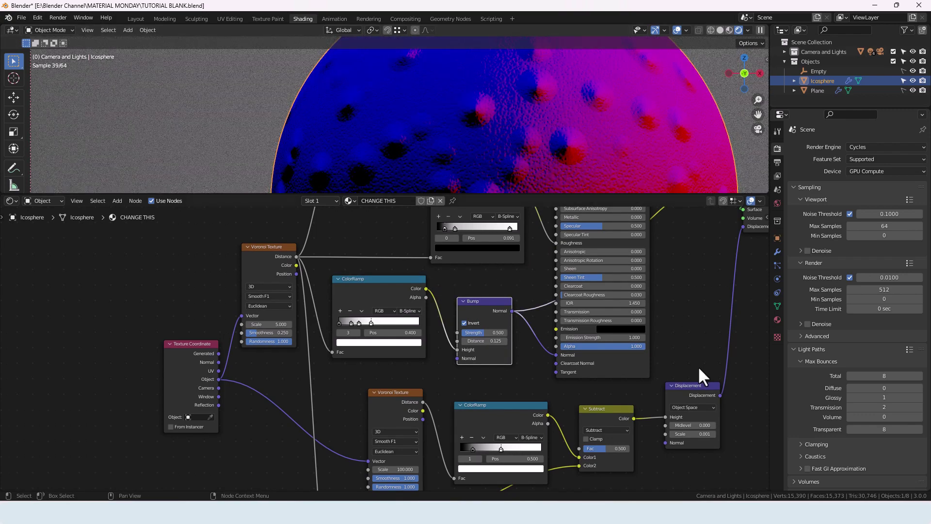
click(490, 331)
text(.35)
key(Return)
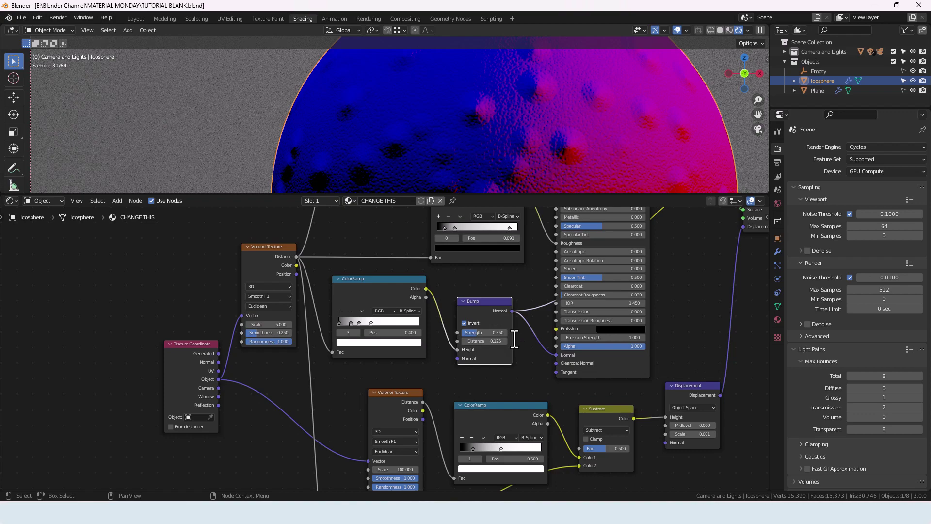
Step: Preview the pore Voronoi and ramp, then move the pore ramp's dark stop to 0.209
scroll(598, 367, down, 3)
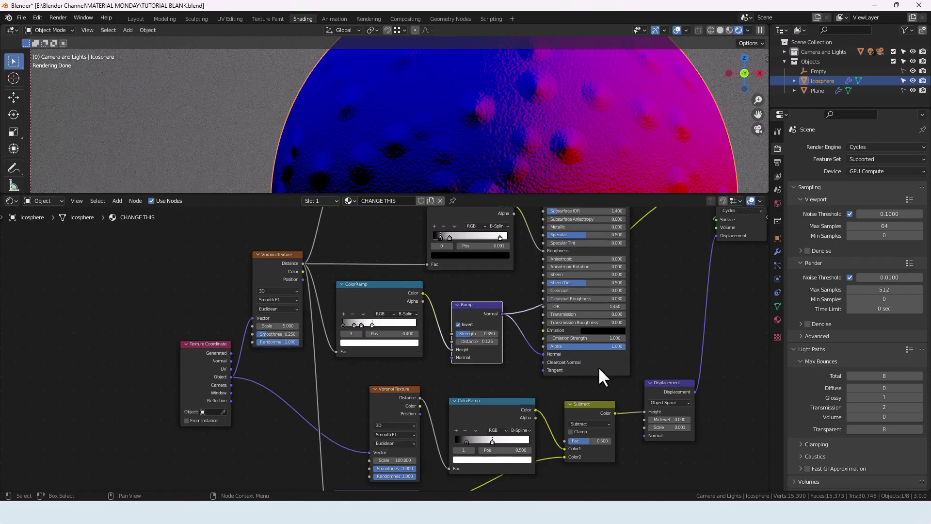
scroll(574, 360, down, 2)
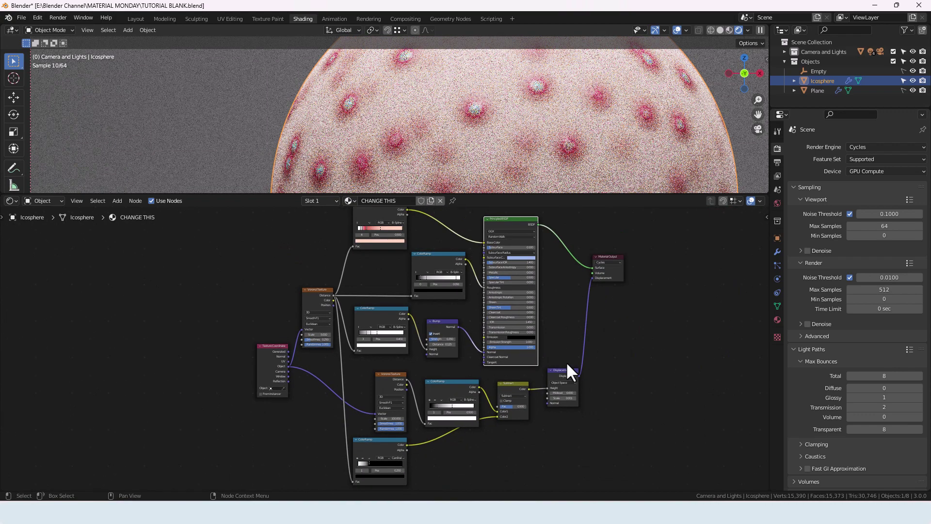
middle_drag(495, 487, 409, 349)
ctrl+shift+click(397, 320)
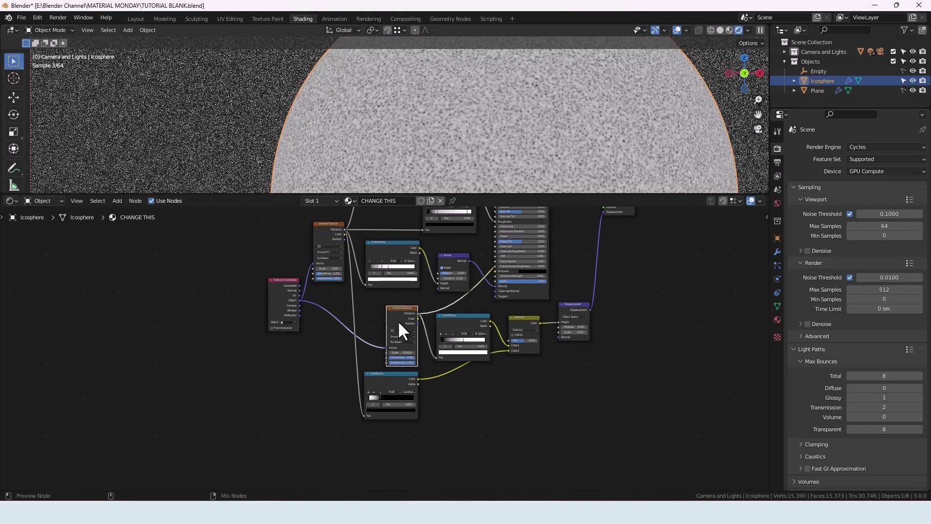
scroll(503, 142, up, 4)
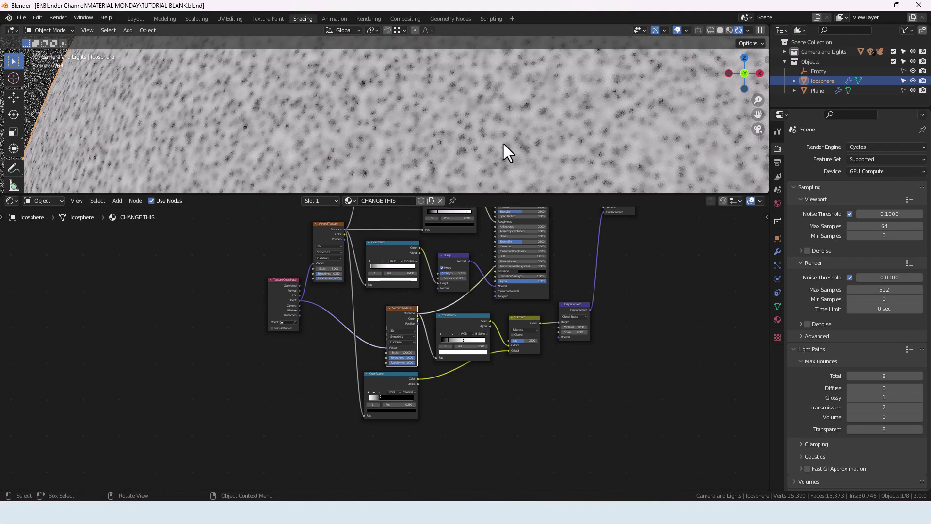
ctrl+shift+click(456, 356)
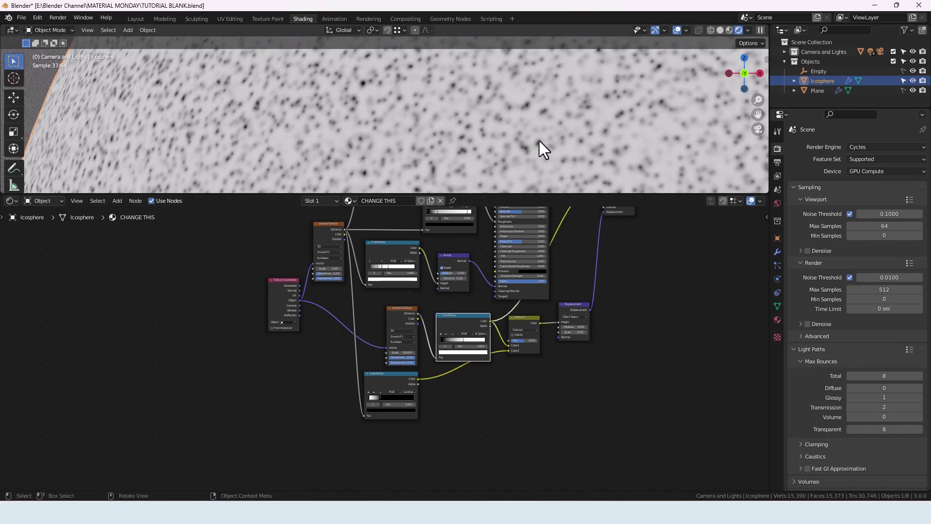
scroll(474, 311, up, 2)
scroll(441, 343, up, 2)
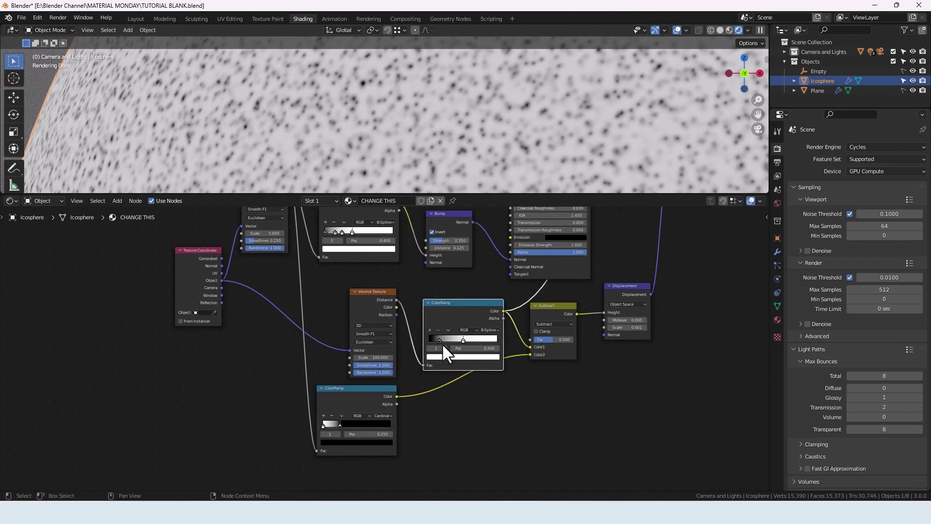
click(459, 337)
drag(458, 337, 464, 338)
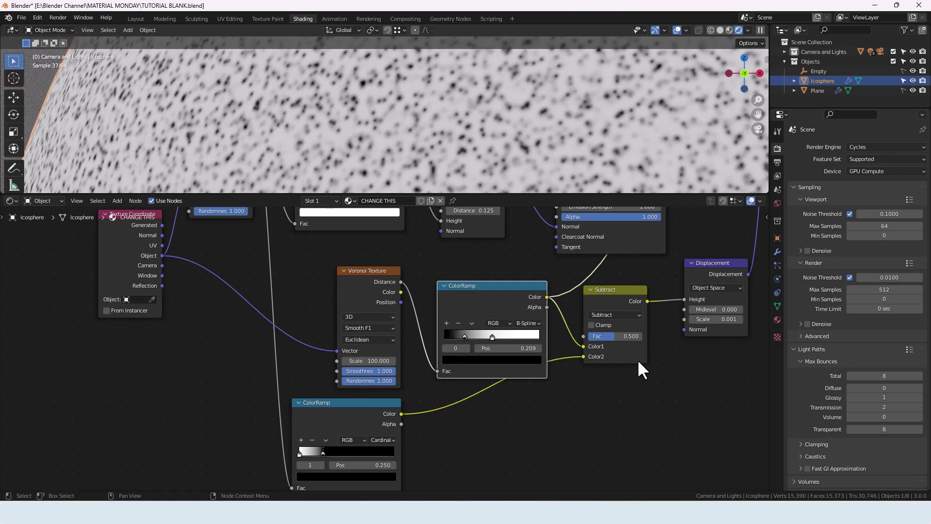
Step: Preview the lower ramp, the Subtract result and the displacement output on the sphere
ctrl+shift+click(362, 418)
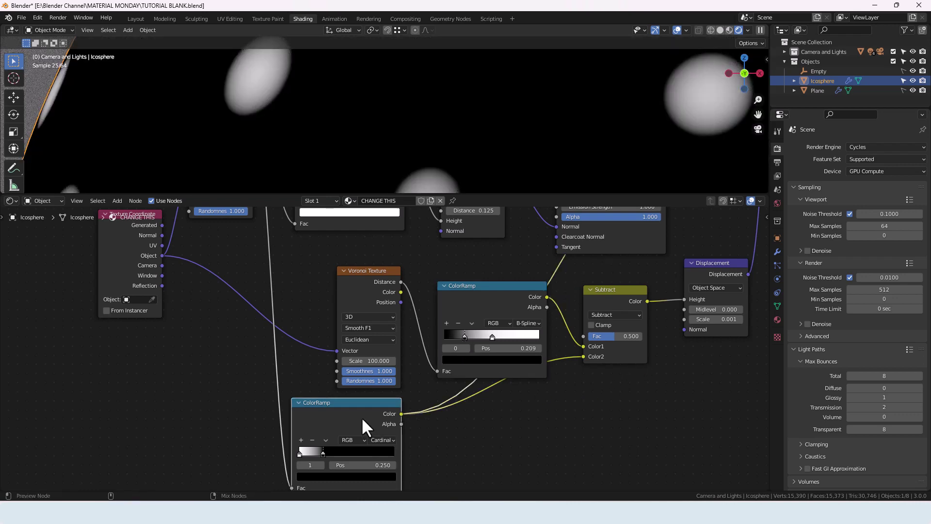
scroll(592, 163, down, 6)
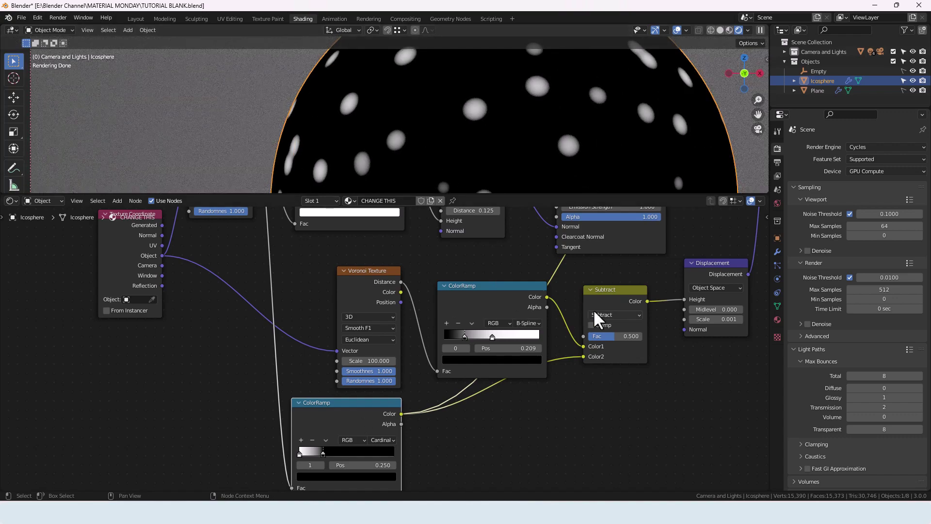
ctrl+shift+click(609, 303)
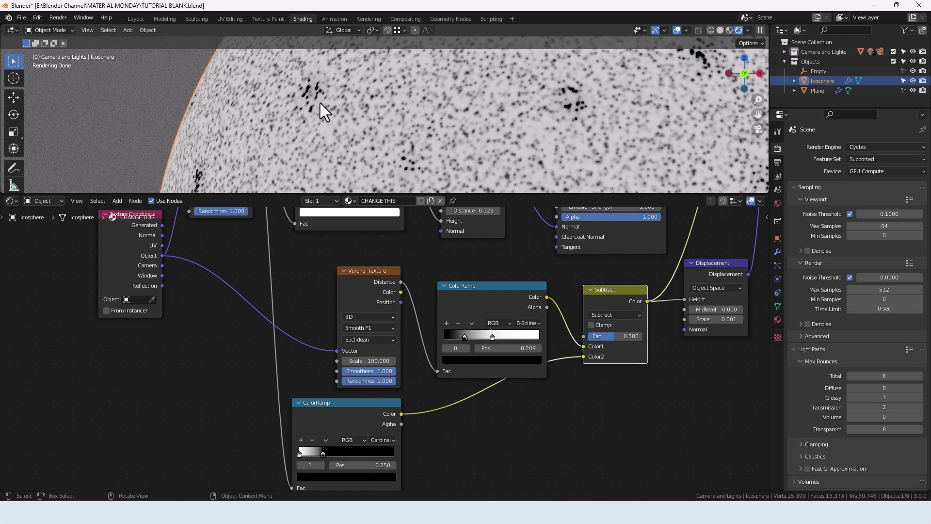
ctrl+shift+click(694, 279)
Step: Fit all nodes, preview the full skin material, and look through the scene camera
key(Home)
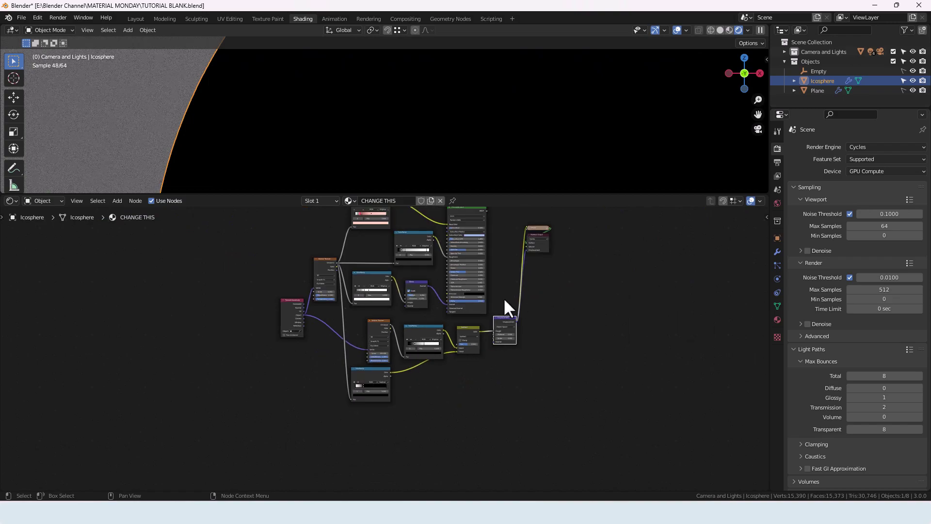
ctrl+shift+click(481, 307)
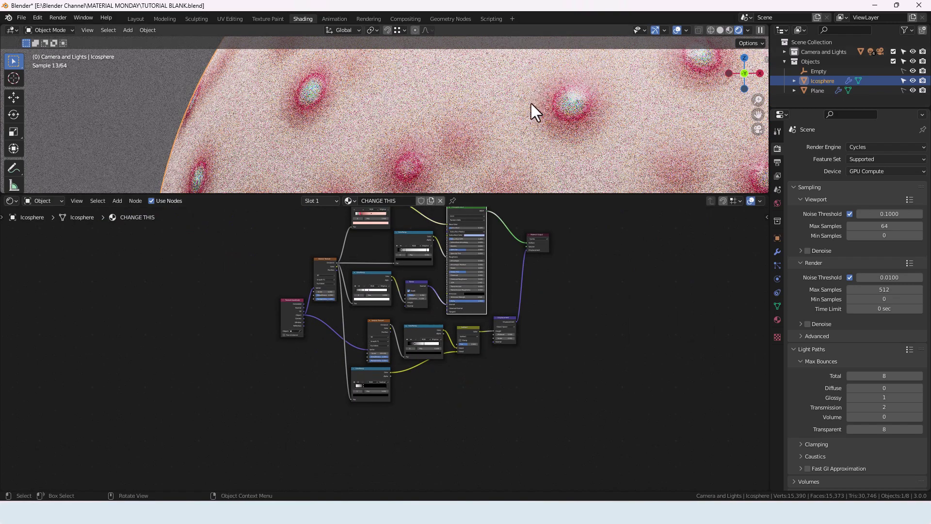
key(KP_0)
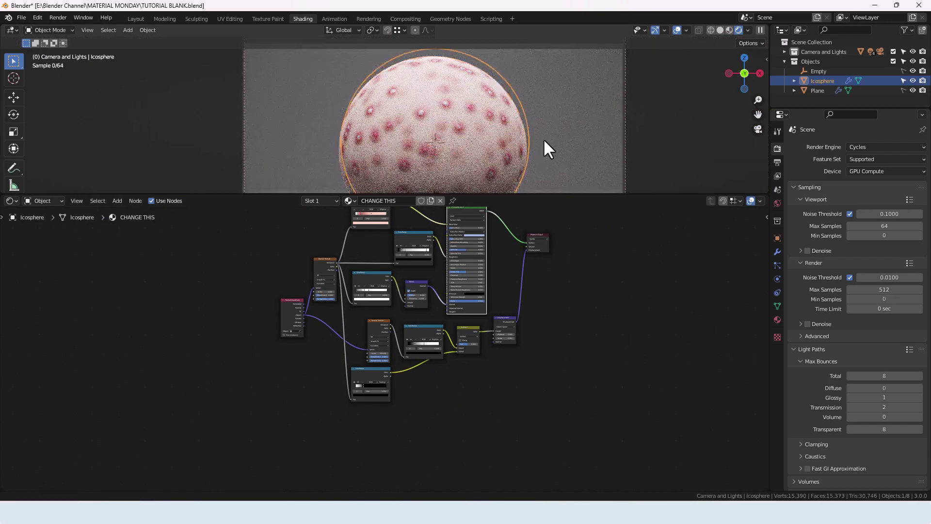
scroll(529, 315, up, 2)
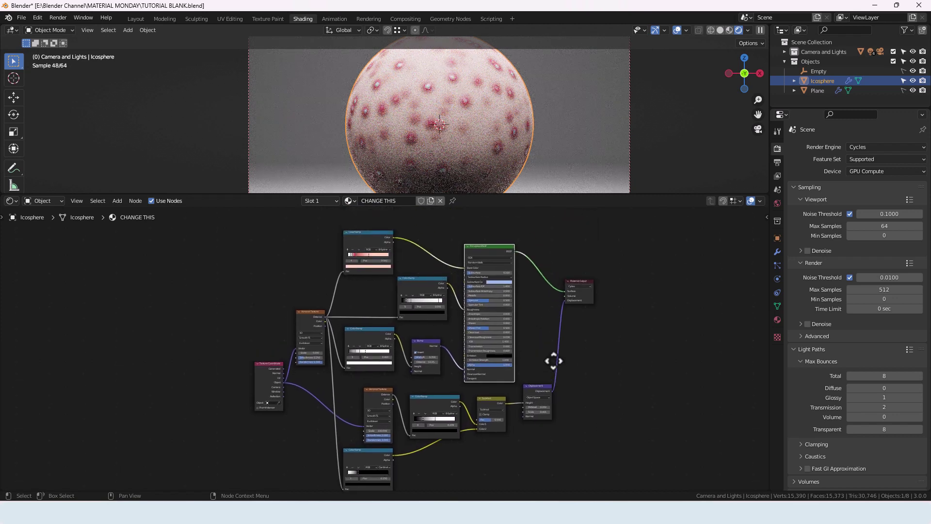
scroll(554, 357, up, 1)
middle_drag(554, 357, 557, 345)
scroll(556, 342, down, 1)
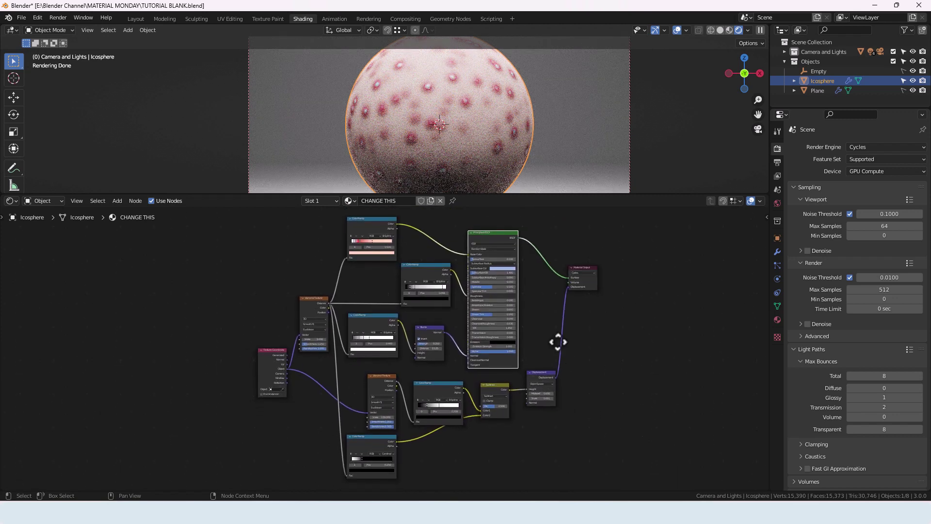
Step: Render the final image of the acne sphere and close the render result
click(61, 18)
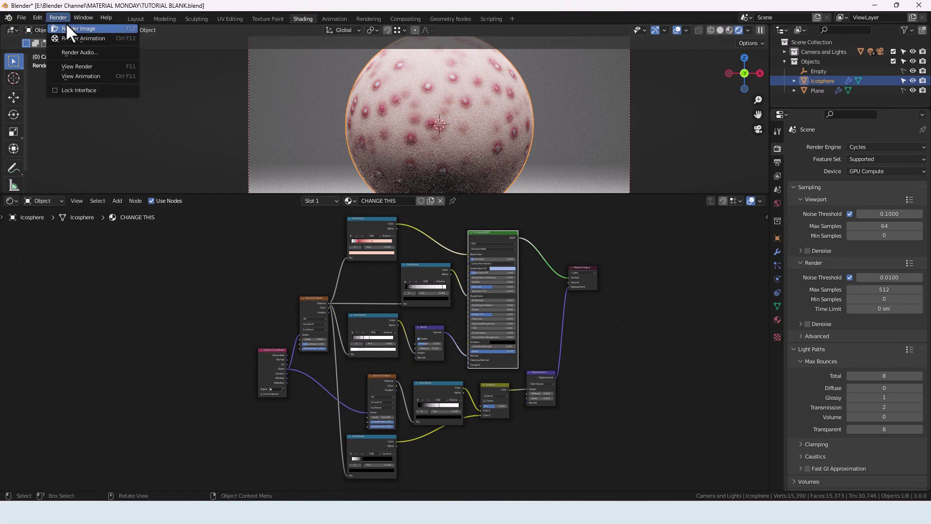
click(67, 27)
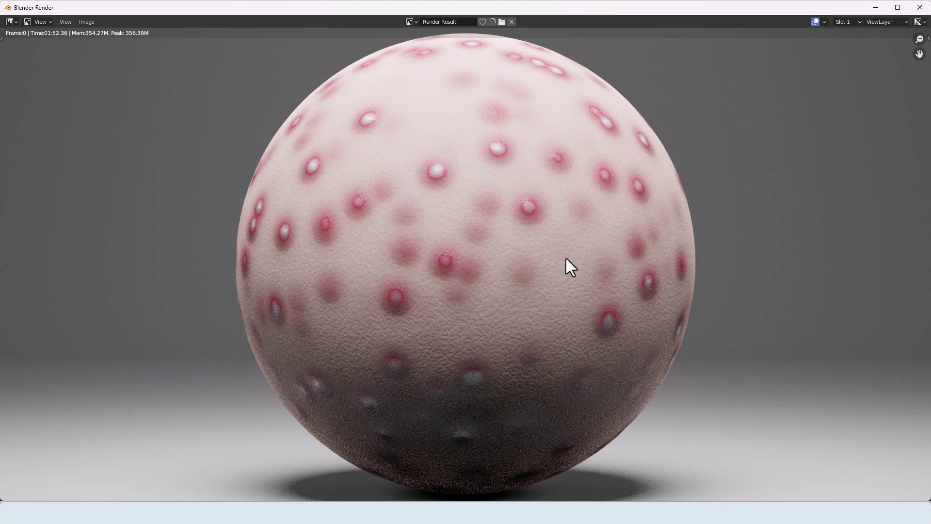
scroll(566, 256, down, 2)
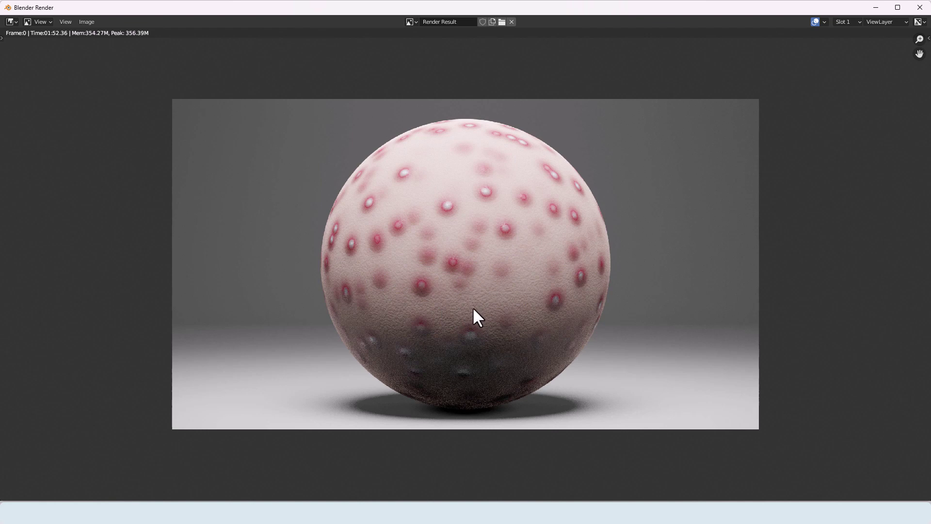
click(920, 7)
Step: Set the pore Voronoi Scale to 200 for finer pores
scroll(393, 449, up, 4)
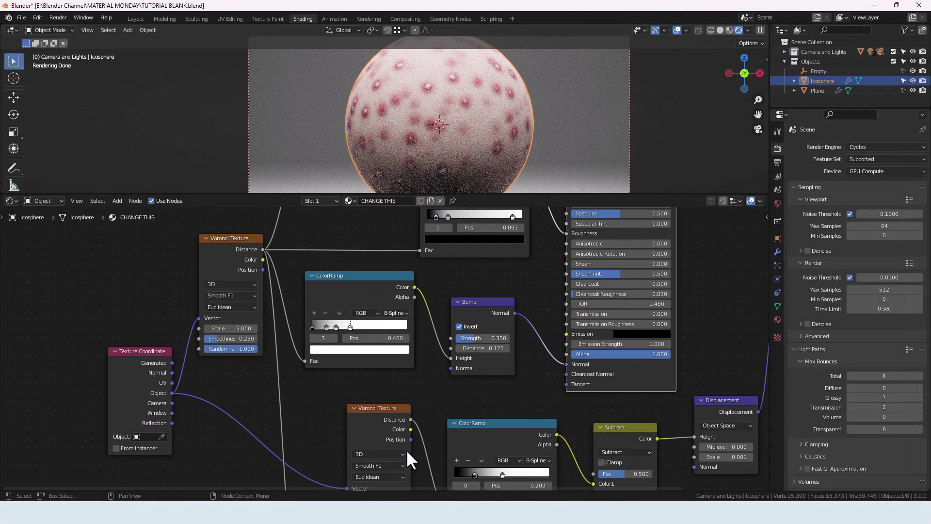
click(389, 381)
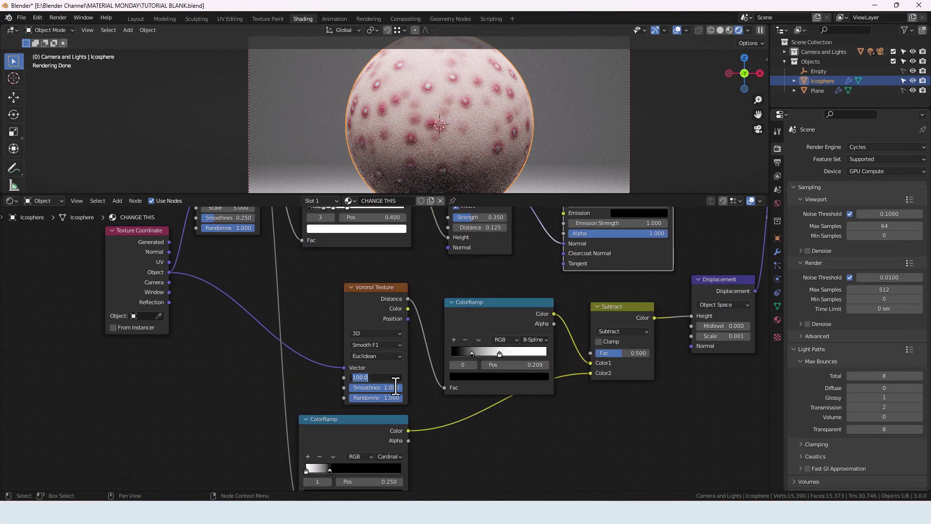
text(200)
key(Return)
Step: Fit the camera view of the whole sphere and expand Camera and Lights in the Outliner
scroll(396, 146, up, 5)
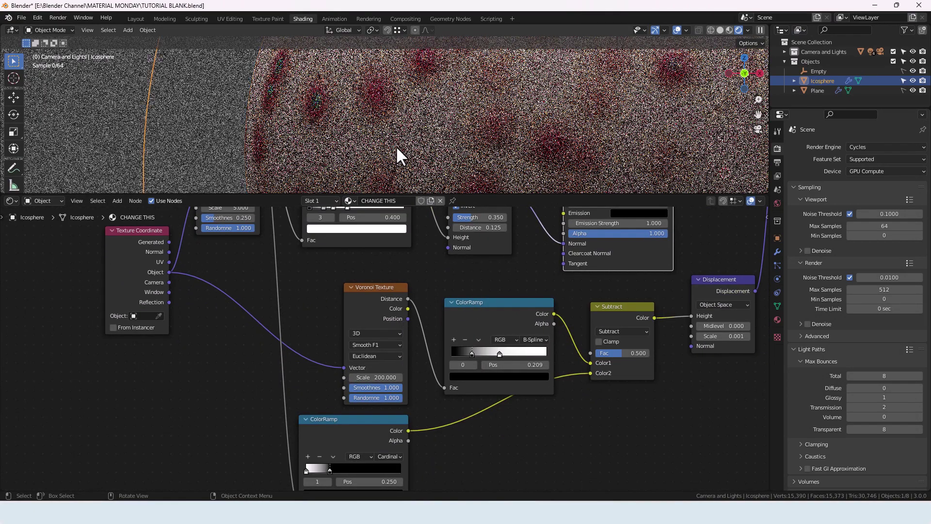
scroll(396, 145, up, 2)
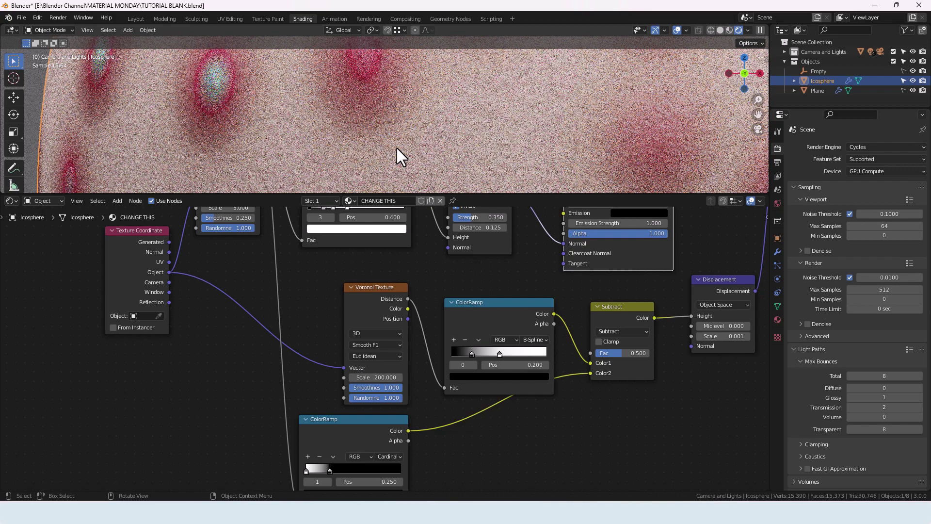
key(Home)
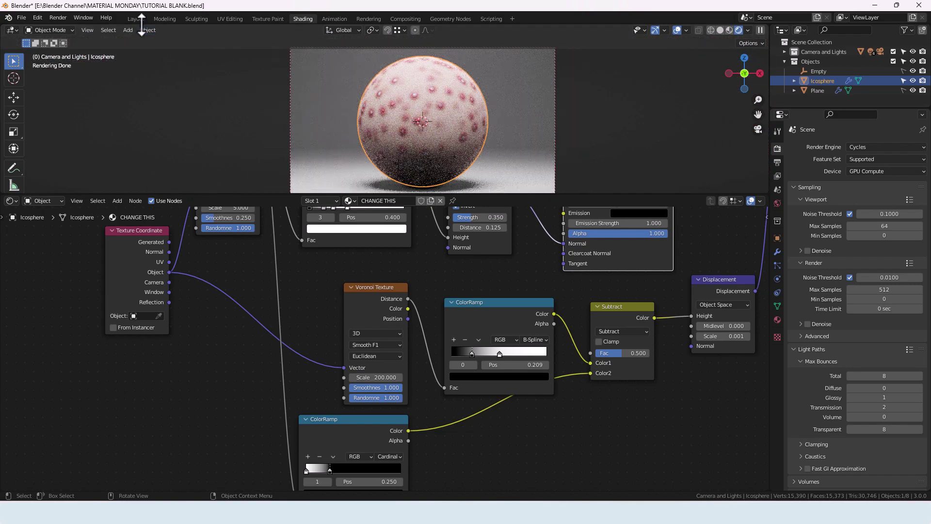
click(785, 51)
Step: Select the main Area light and move it further back along the Y axis
click(820, 61)
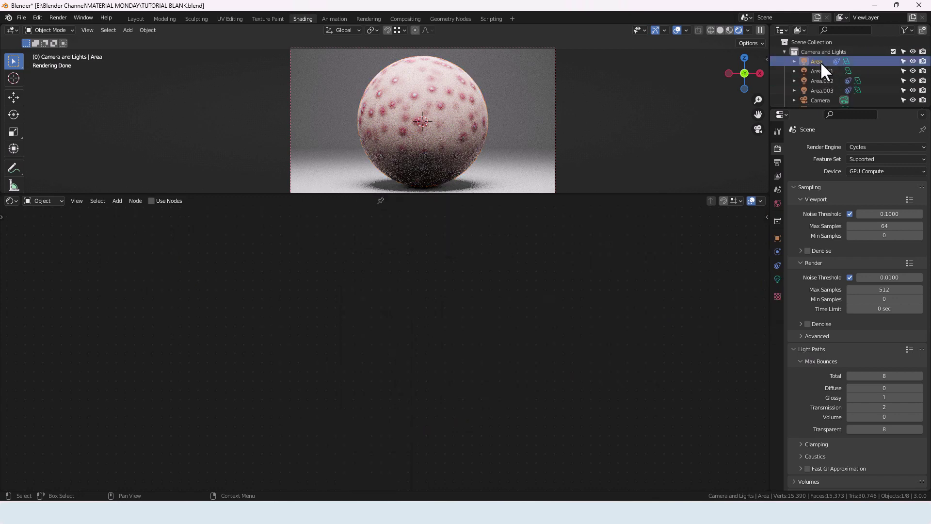
click(136, 19)
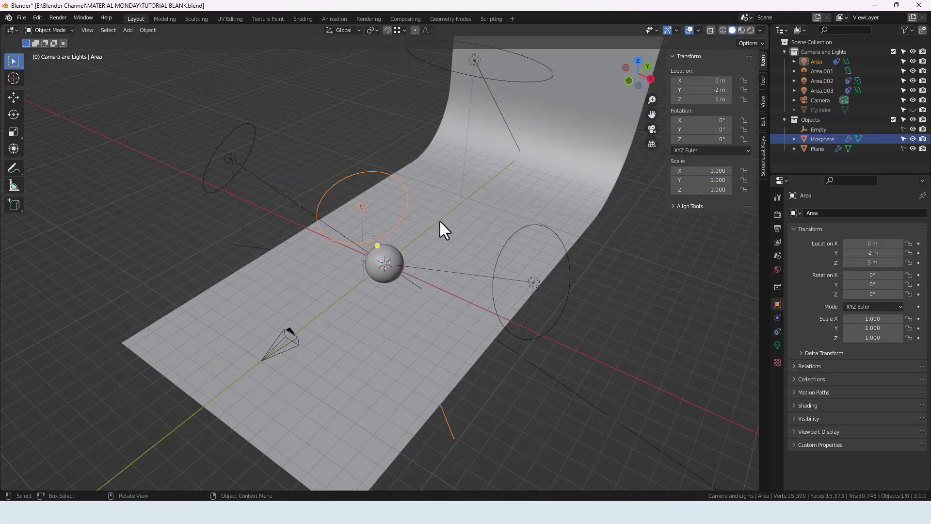
mouse_move(437, 261)
middle_down()
mouse_move(406, 269)
mouse_move(451, 259)
middle_up()
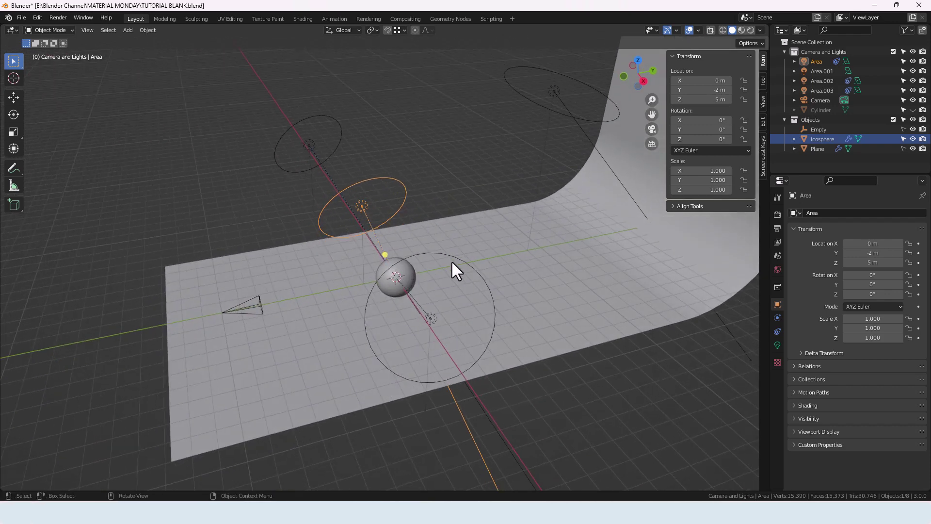
key(g)
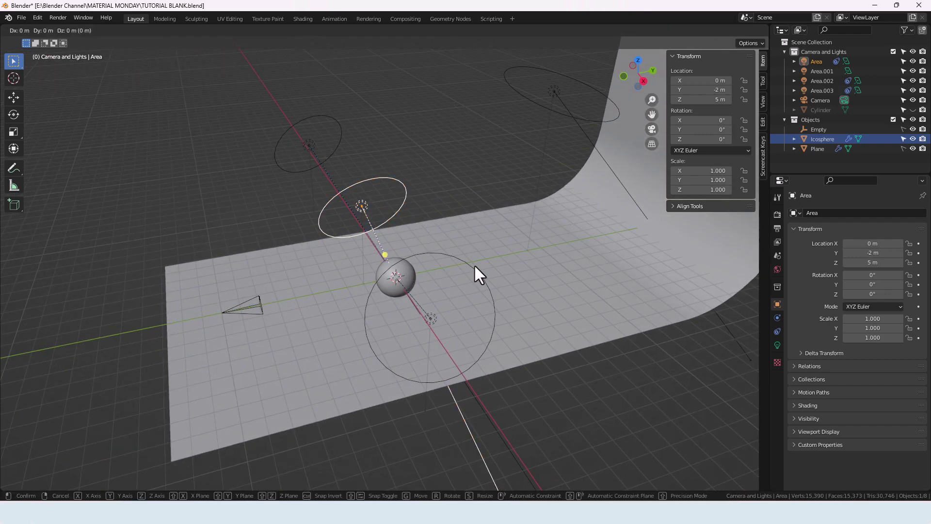
key(y)
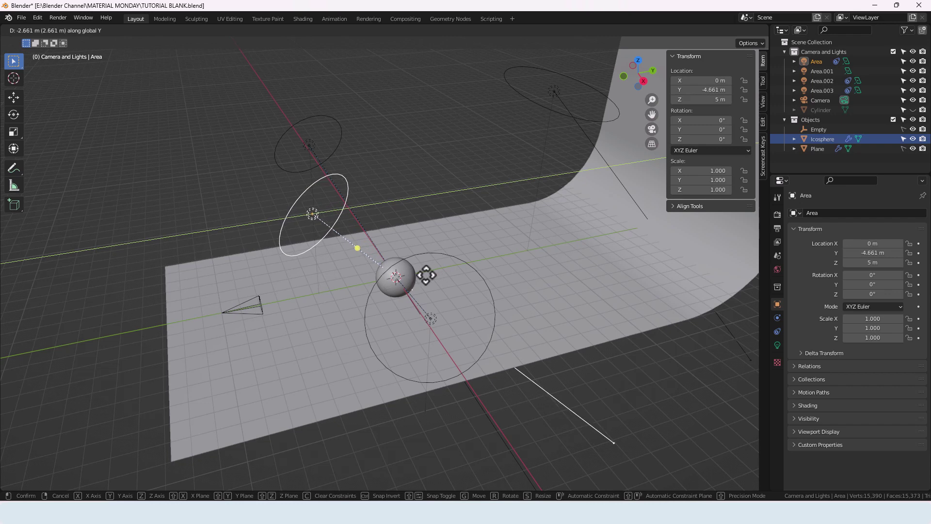
click(407, 274)
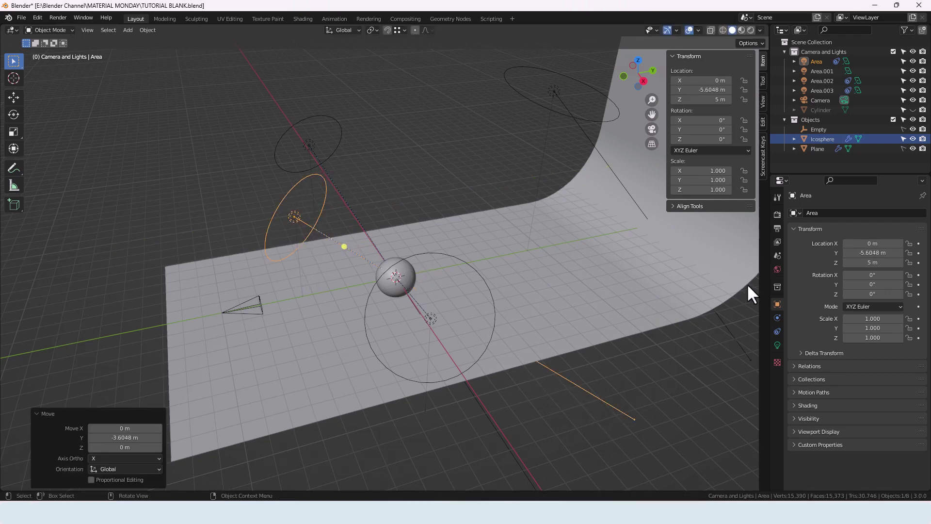
Step: Lower the Area light's power to 150 W
click(777, 344)
click(878, 280)
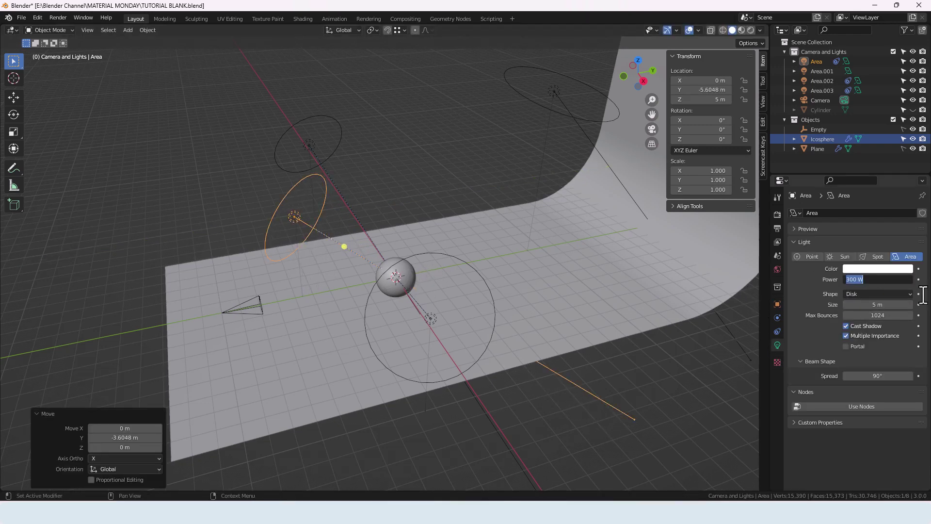
text(150)
key(Return)
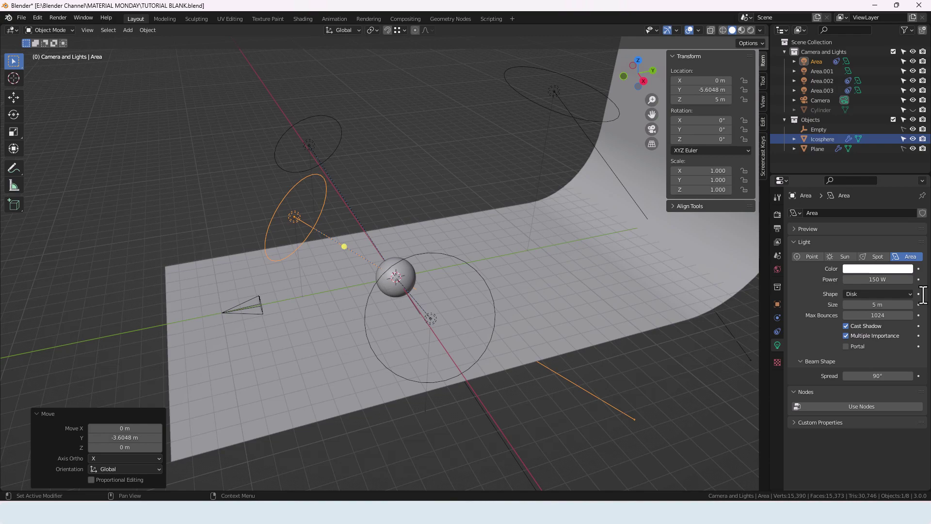
Step: Return to the Shading workspace and deselect the Area light
click(297, 20)
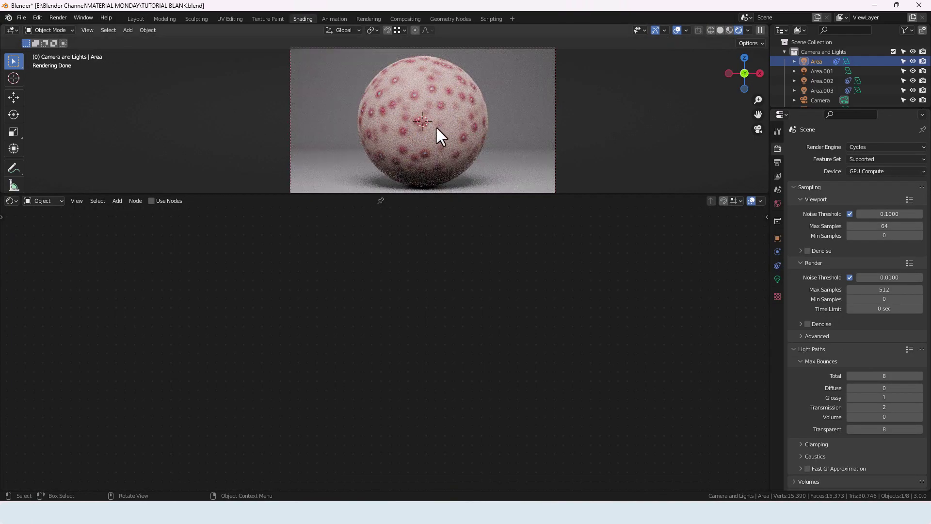
scroll(441, 130, up, 3)
scroll(441, 130, down, 1)
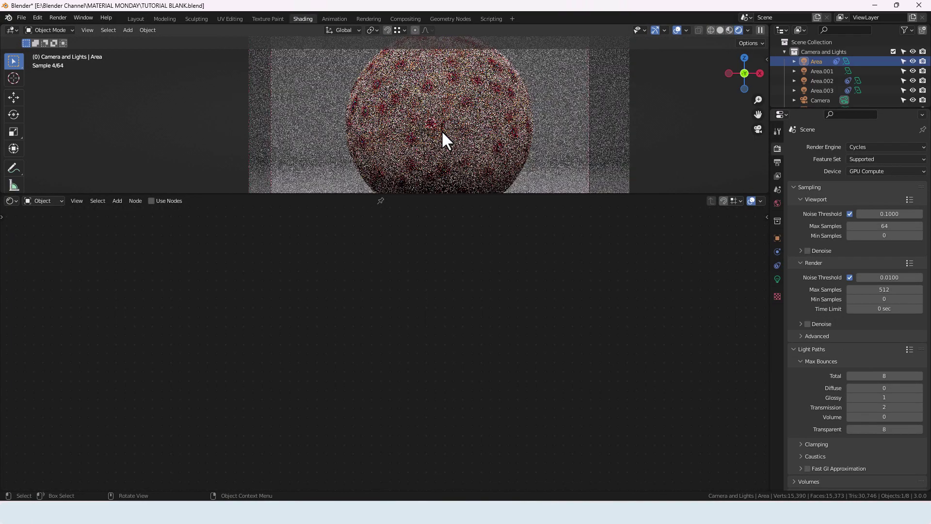
scroll(441, 130, down, 1)
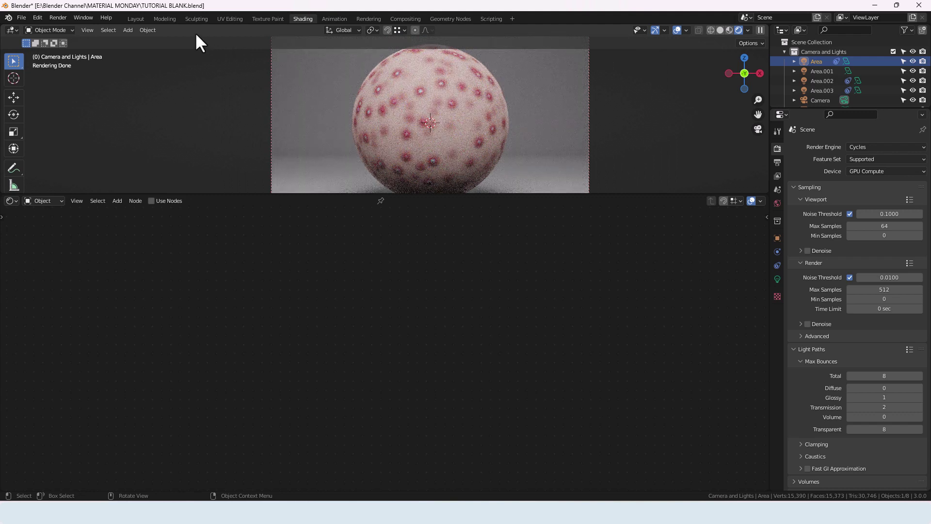
key(alt+a)
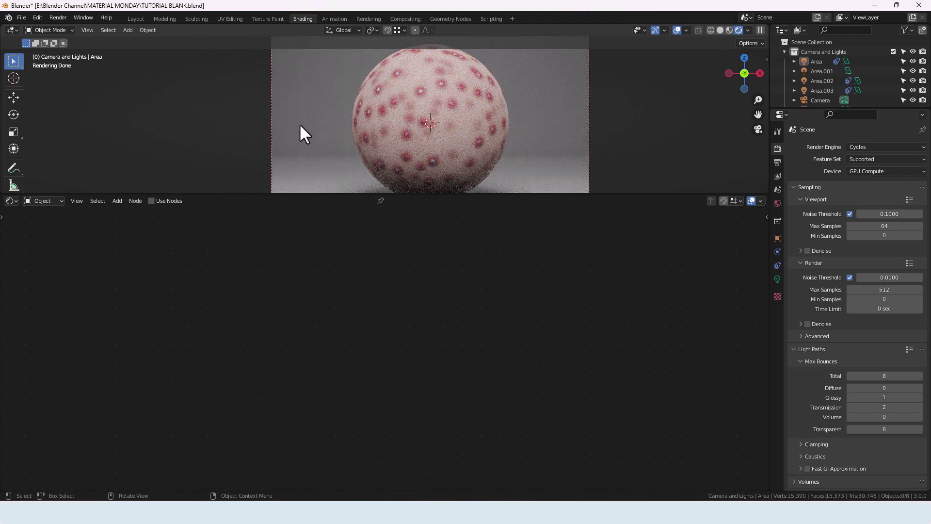
scroll(820, 81, down, 3)
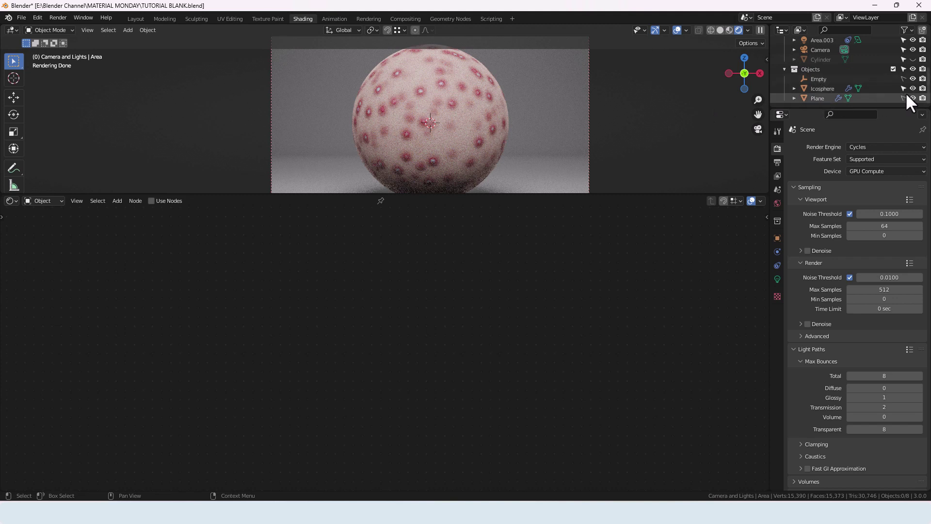
Step: Select the floor Plane and add a new material to it
click(824, 98)
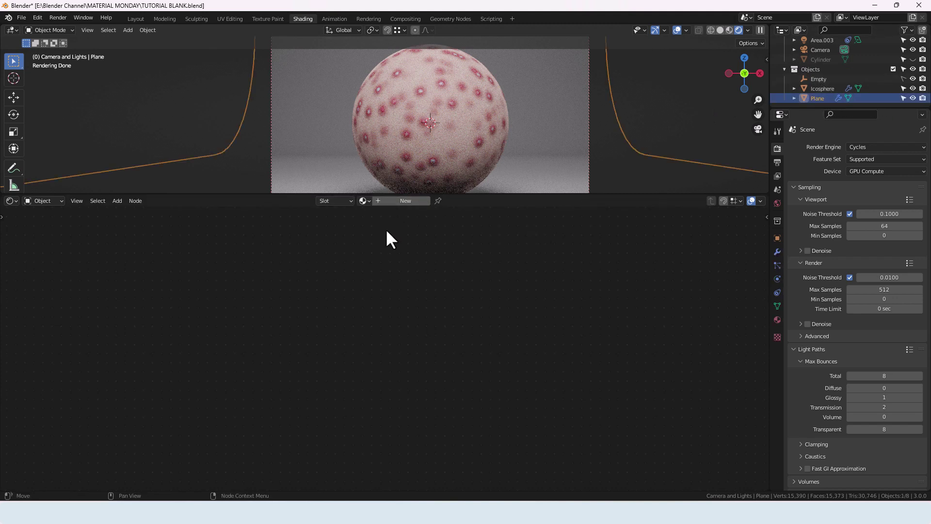
click(394, 201)
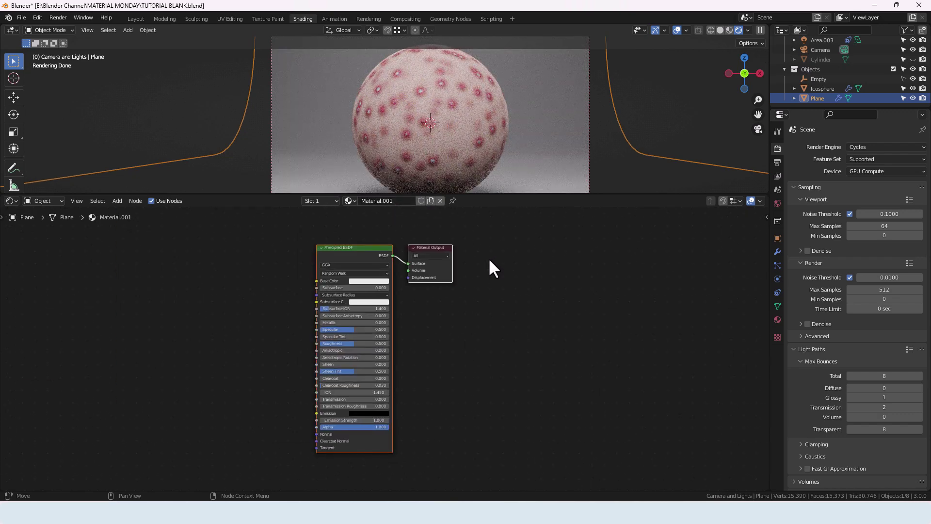
scroll(374, 345, up, 4)
middle_drag(383, 339, 517, 356)
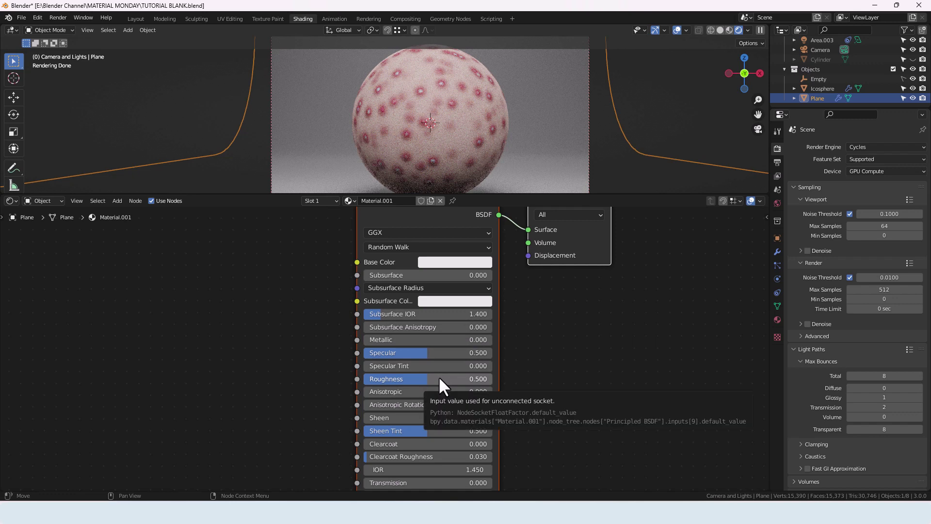
Step: Set the Plane material's Roughness to 0.9 and its Base Color to white
click(454, 379)
text(0.9)
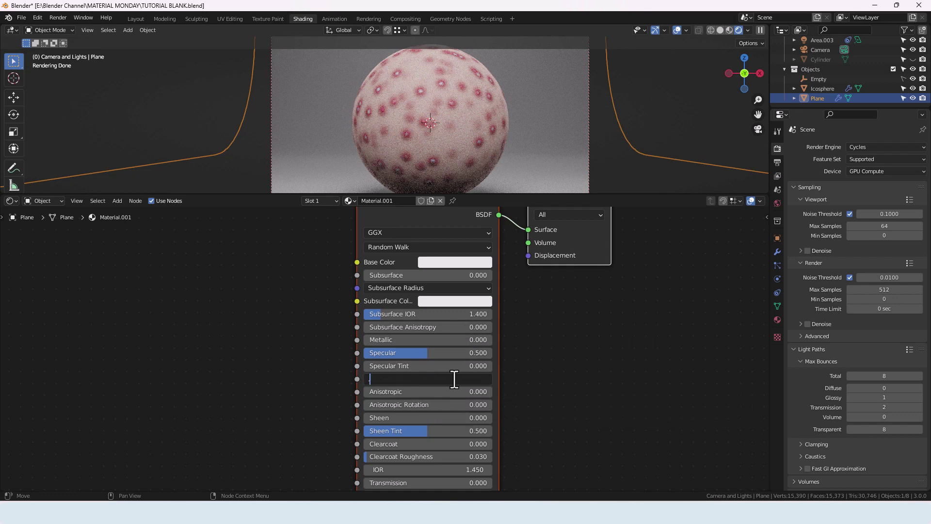
key(Return)
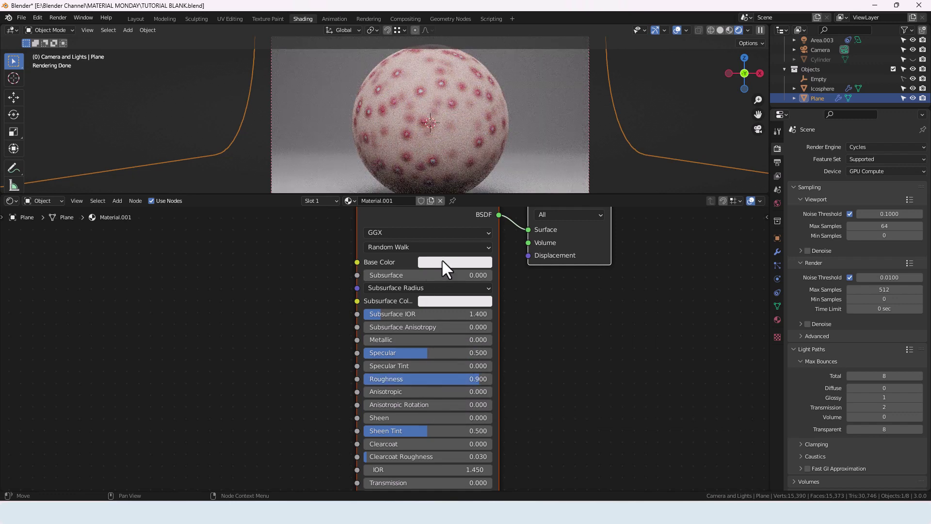
click(454, 262)
drag(447, 238, 480, 238)
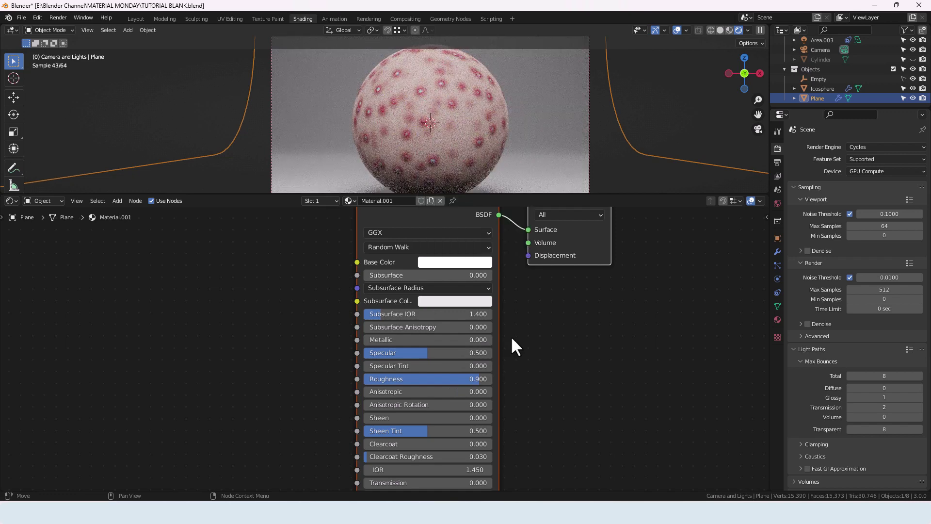
scroll(548, 145, down, 3)
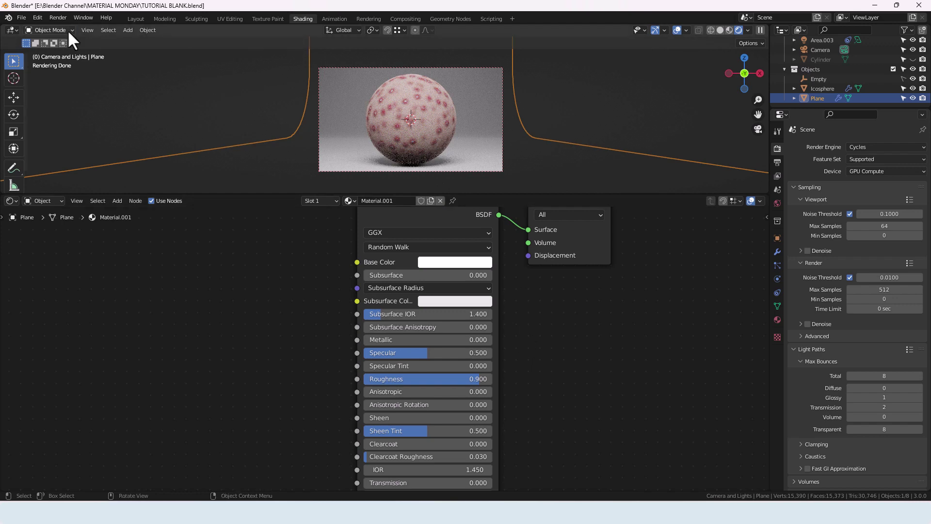
Step: Select the Icosphere and start a Render Image still of the acne sphere
click(401, 121)
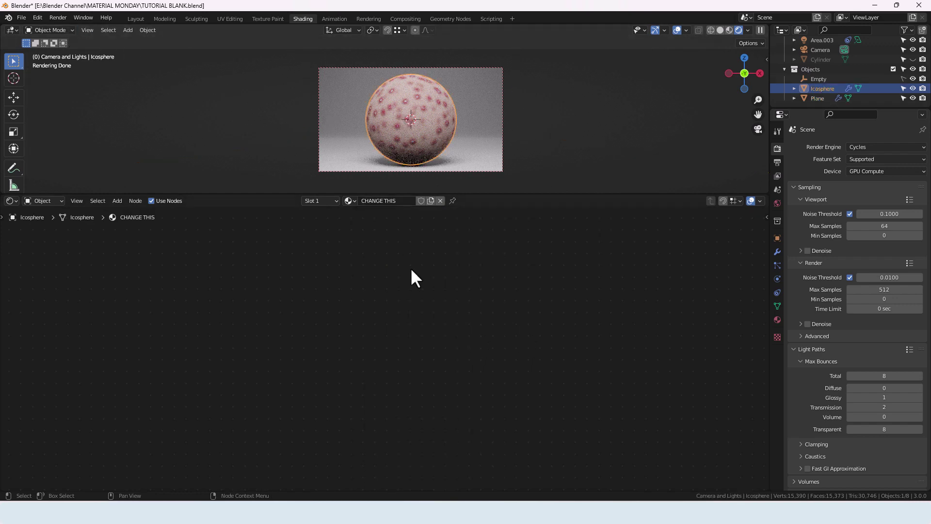
scroll(410, 278, down, 5)
scroll(427, 281, up, 2)
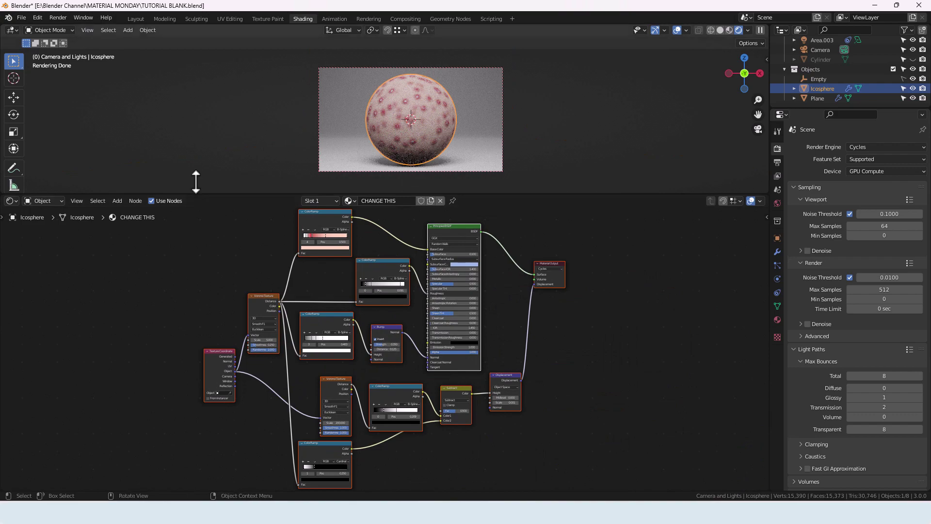
click(63, 18)
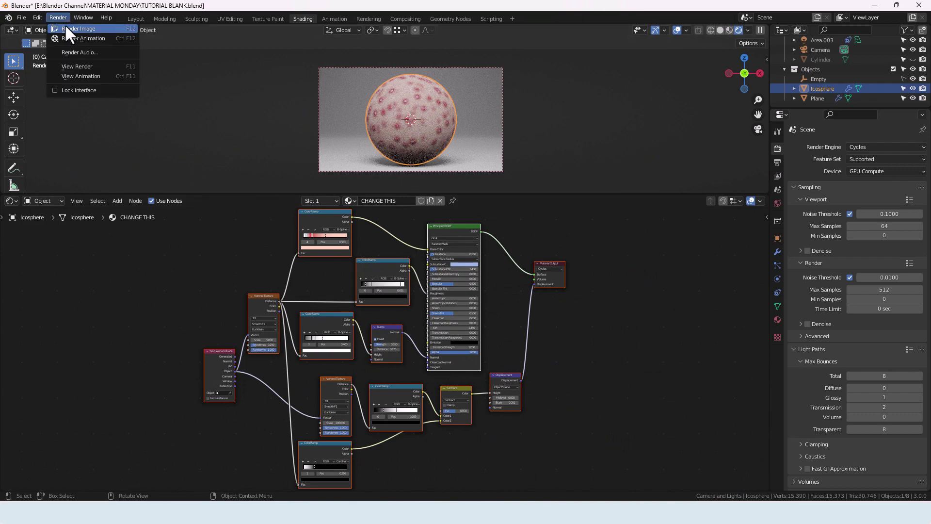
click(65, 27)
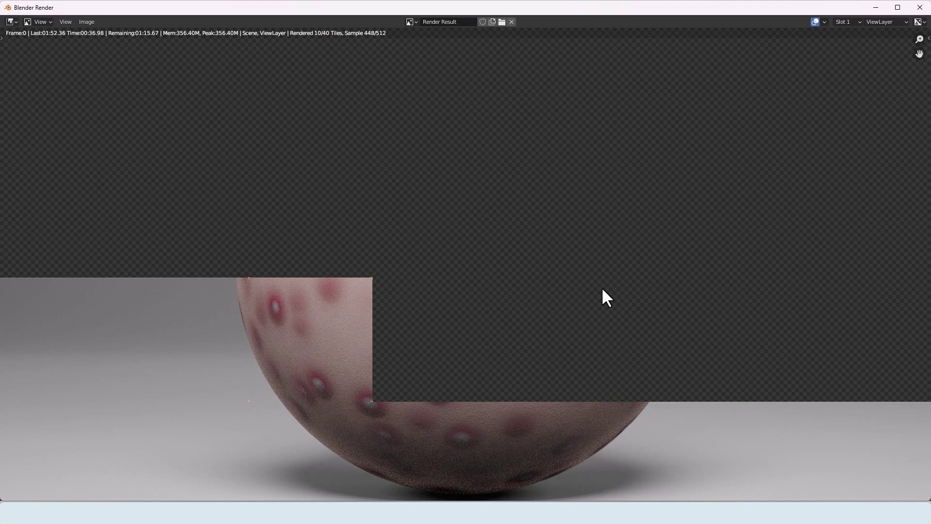